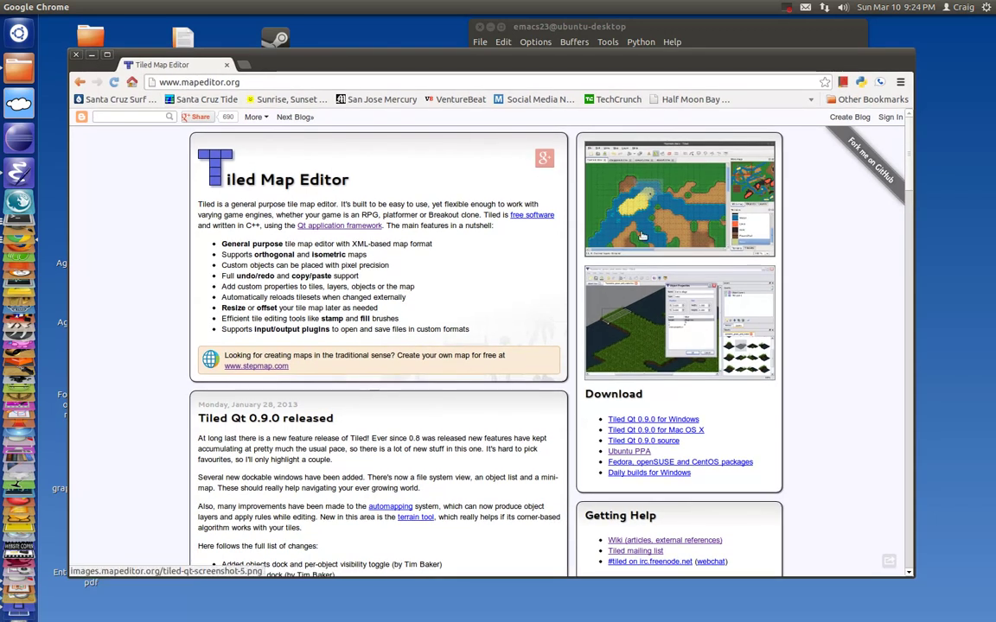
Look over the feature overview and release notes on the Tiled Map Editor website, and close the browser window.
scroll(412, 227, "down", 1)
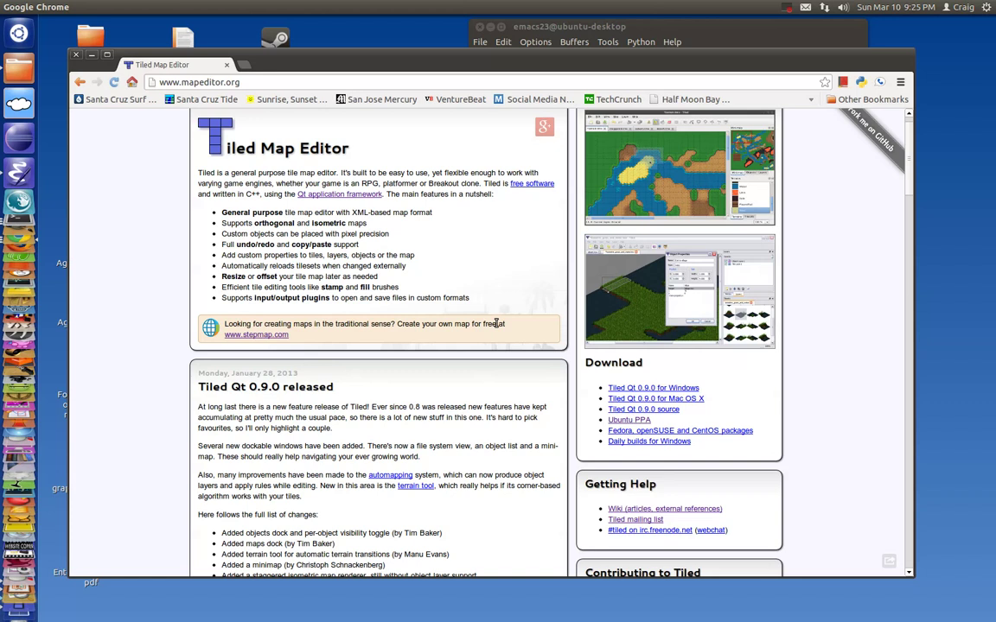
scroll(497, 324, "down", 3)
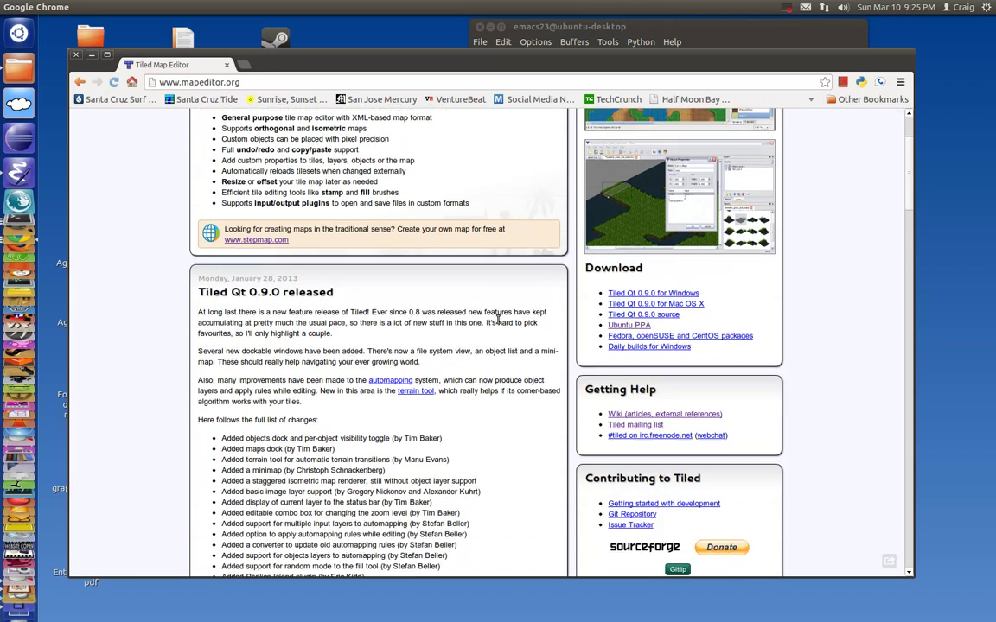
scroll(412, 293, "up", 4)
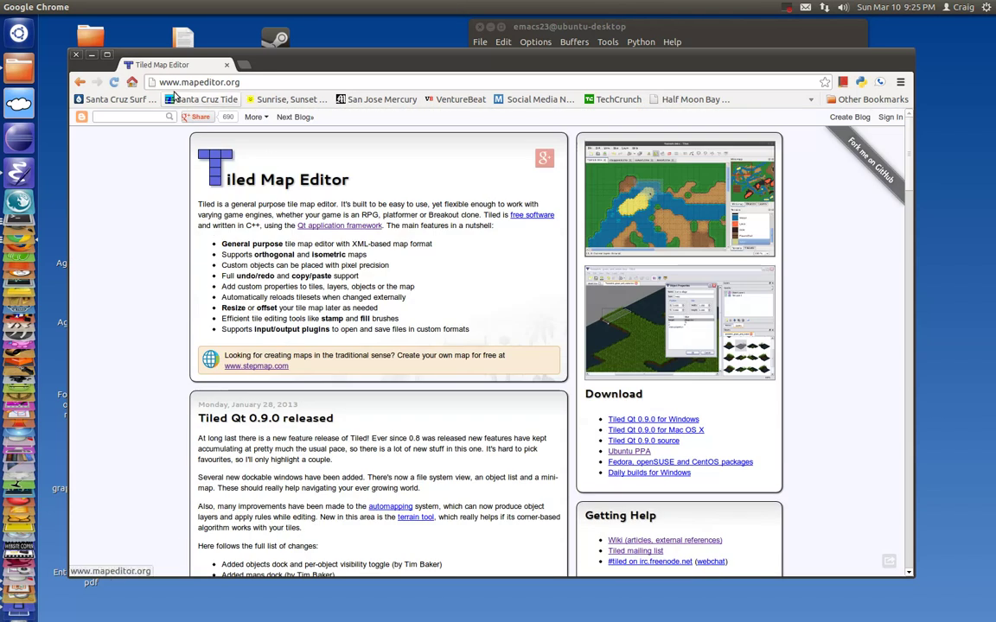
left_click(76, 55)
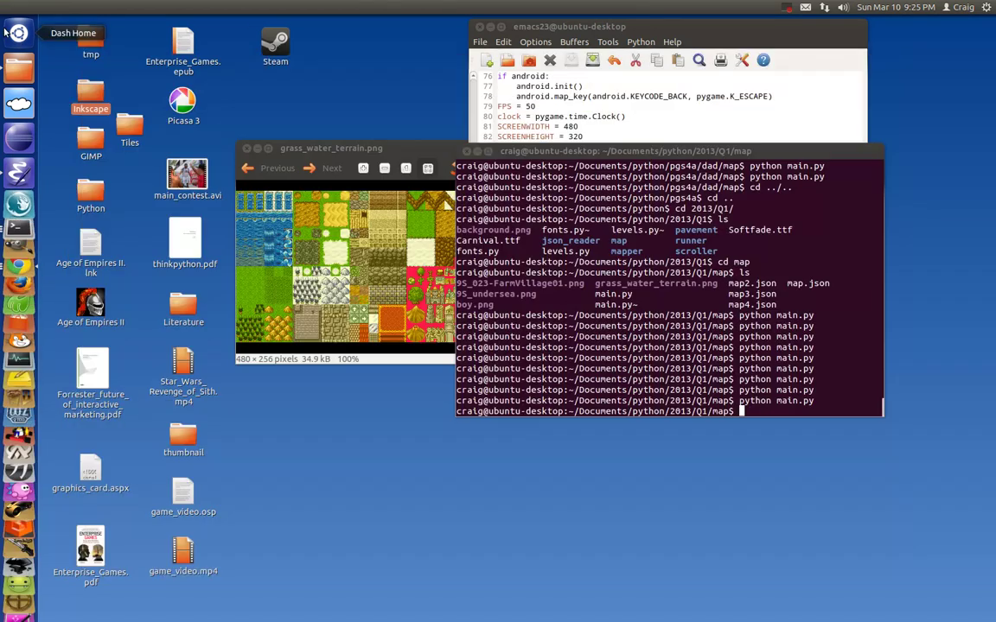
Search the installed applications for "tiled", launch Tiled and reposition its window on the desktop.
left_click(6, 33)
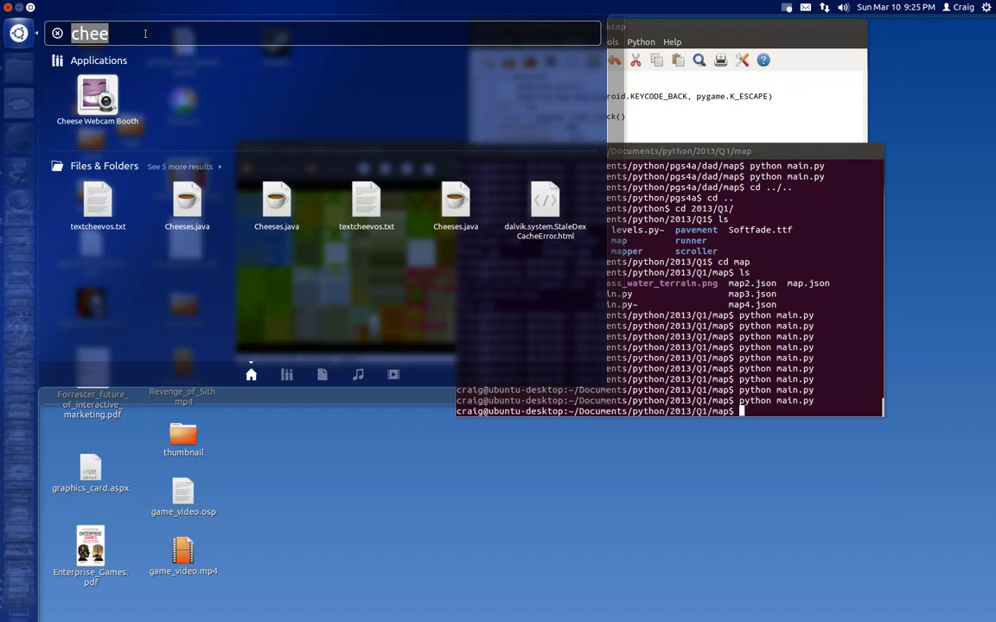
key("BackSpace")
type("tiled")
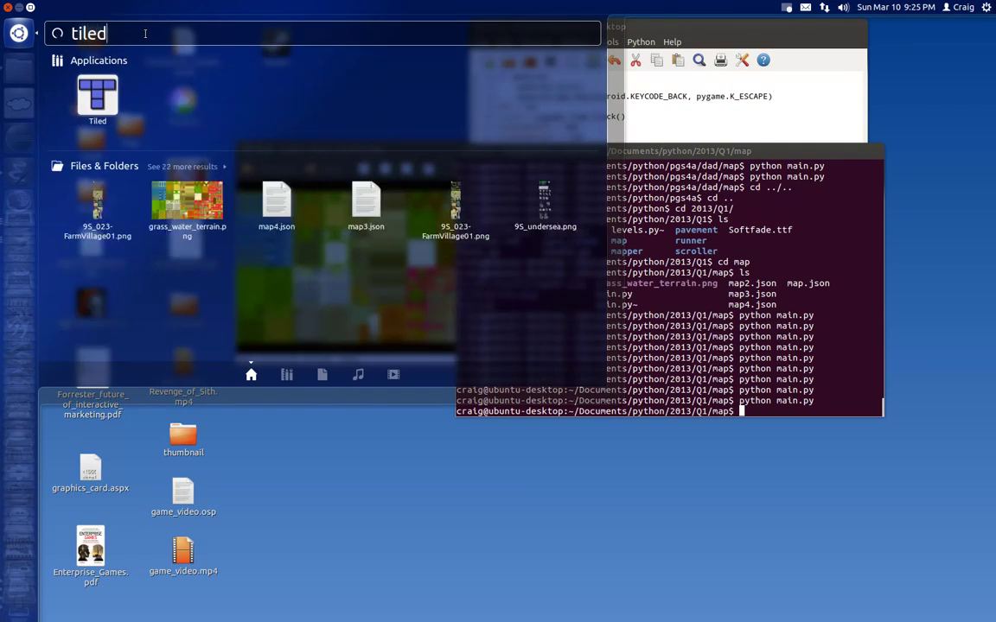
left_click(98, 99)
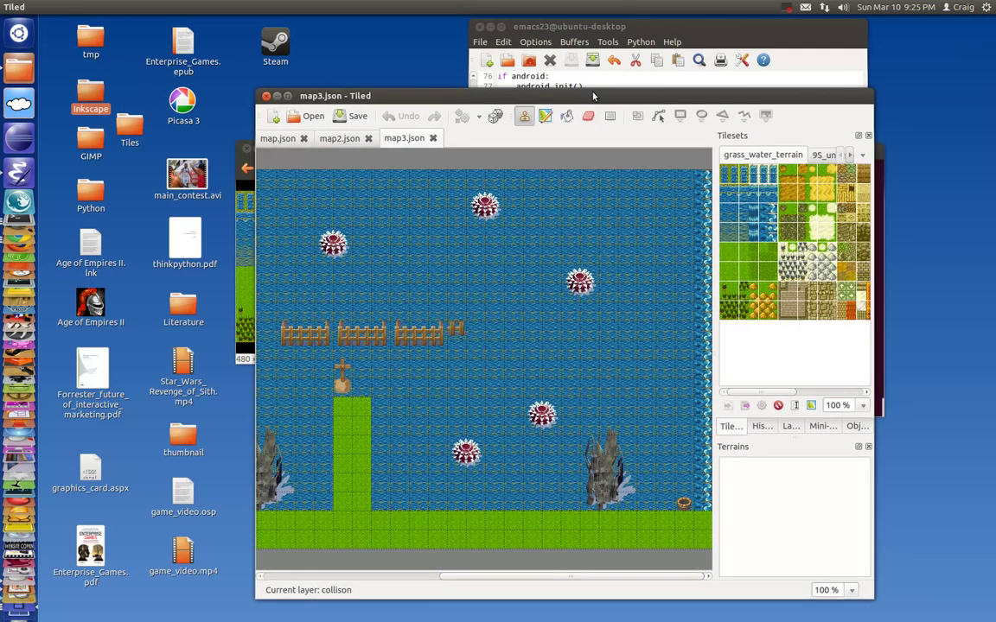
left_click_drag(532, 90, 438, 31)
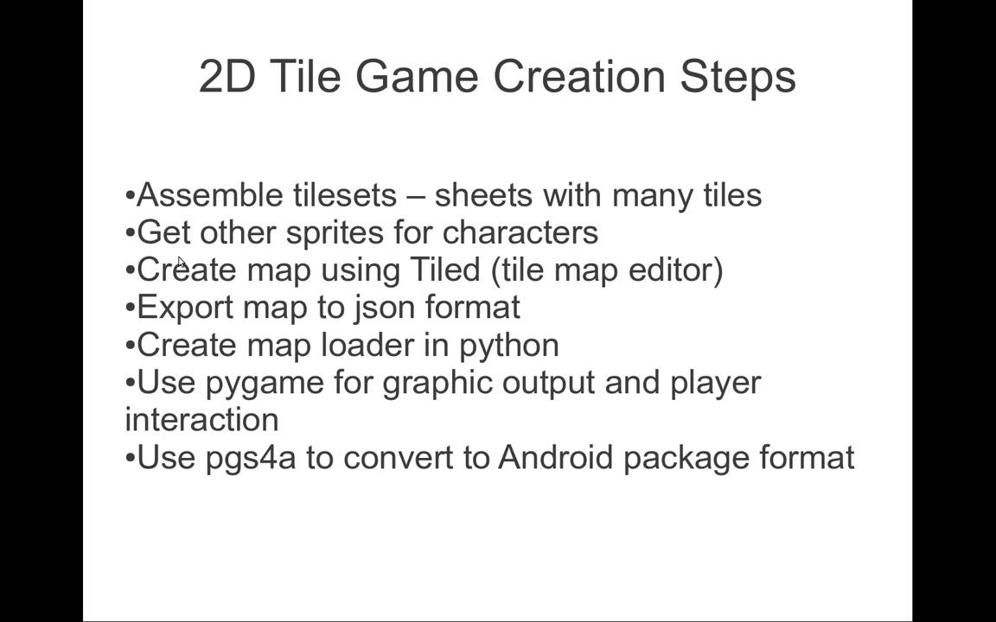
left_click(96, 262)
left_click(232, 189)
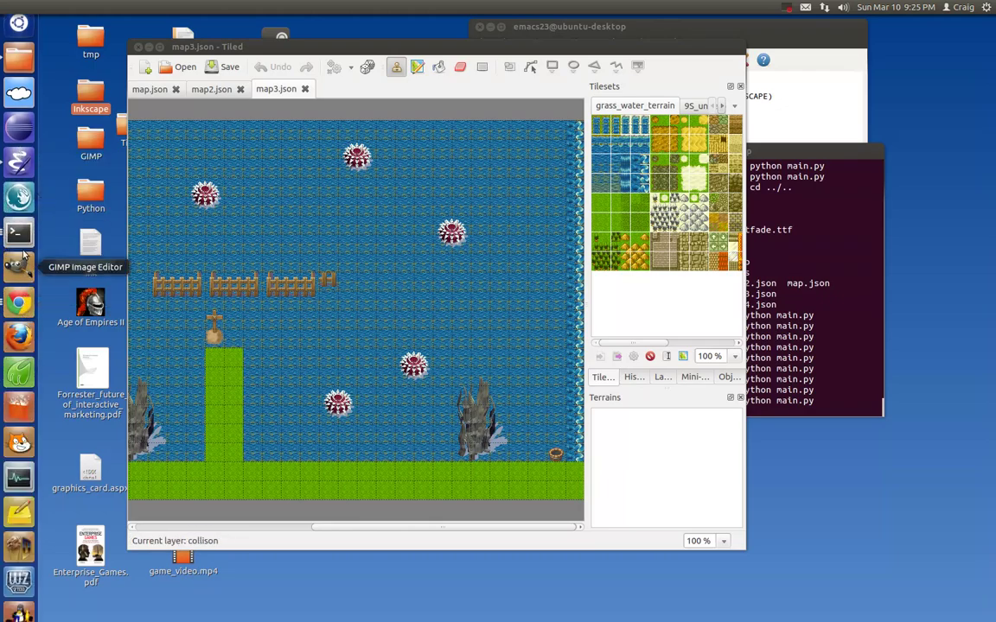
Switch to the terminal, list the files in the map folder and open map3.json with less.
left_click(18, 232)
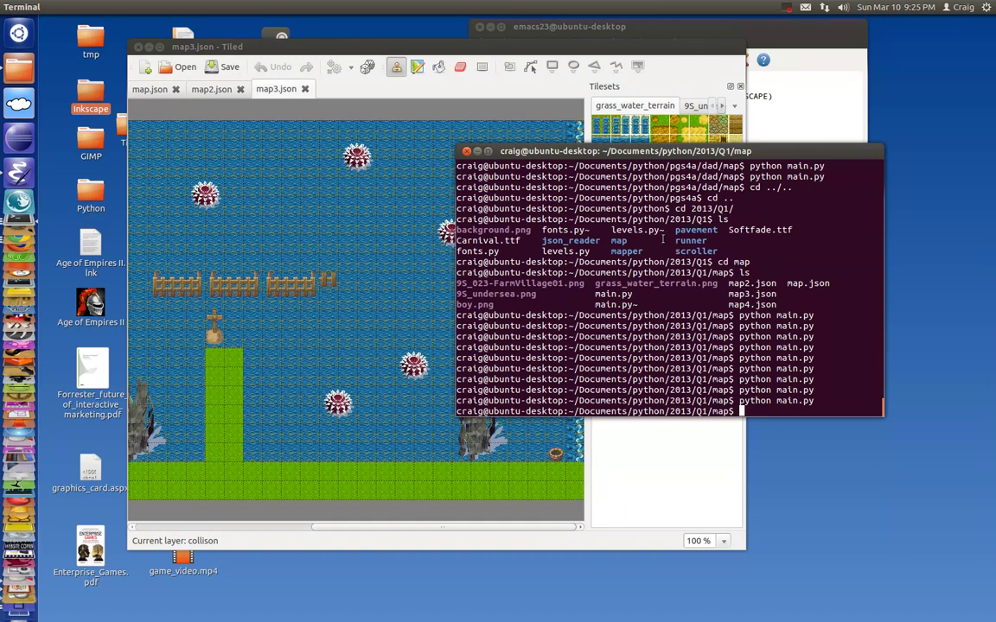
type("ls")
key("Return")
type("less ")
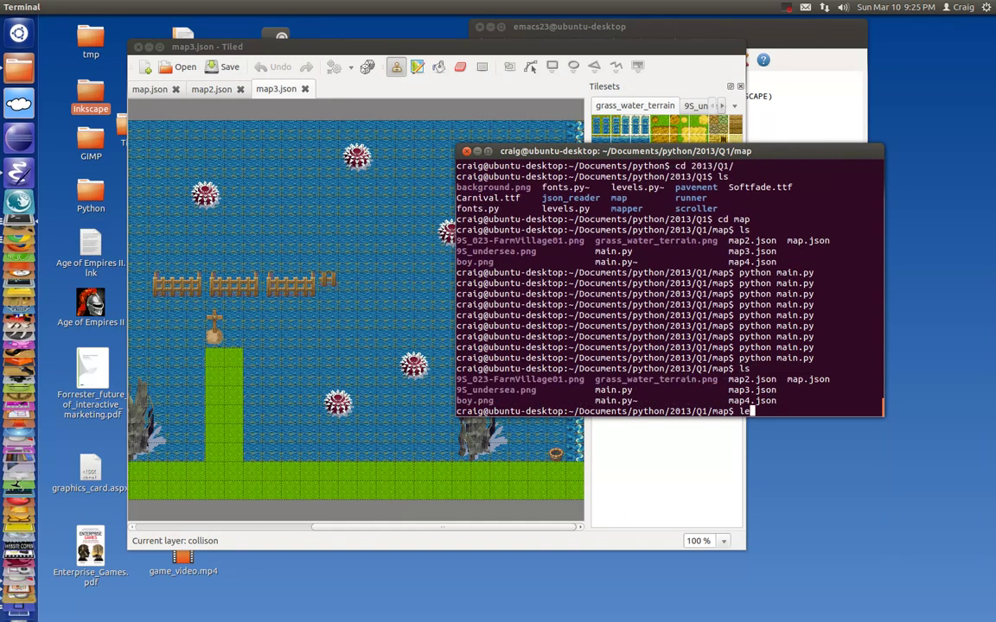
type("map3.json")
key("Return")
Enlarge the terminal window, read map3.json through its layer data and tileset definitions to the end, and quit less.
left_click_drag(685, 151, 398, 85)
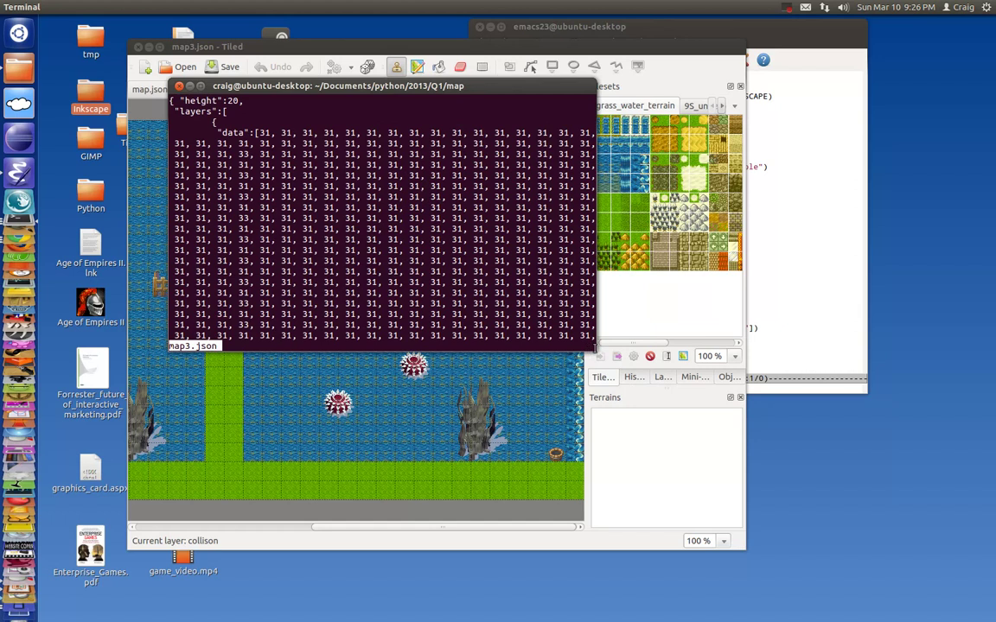
left_click_drag(592, 344, 691, 529)
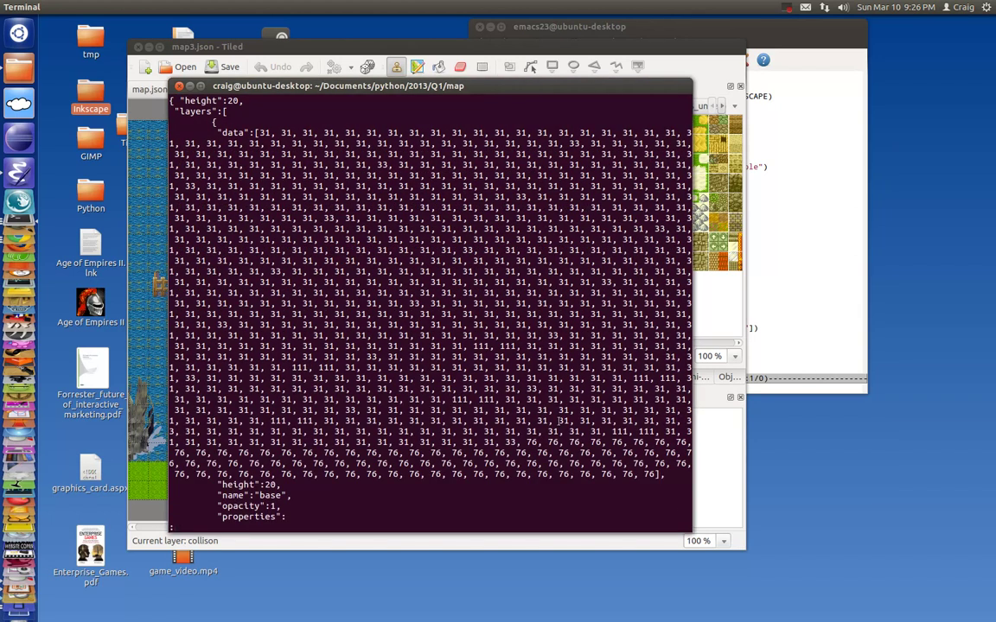
scroll(559, 421, "down", 2)
scroll(562, 421, "up", 2)
scroll(563, 419, "down", 15)
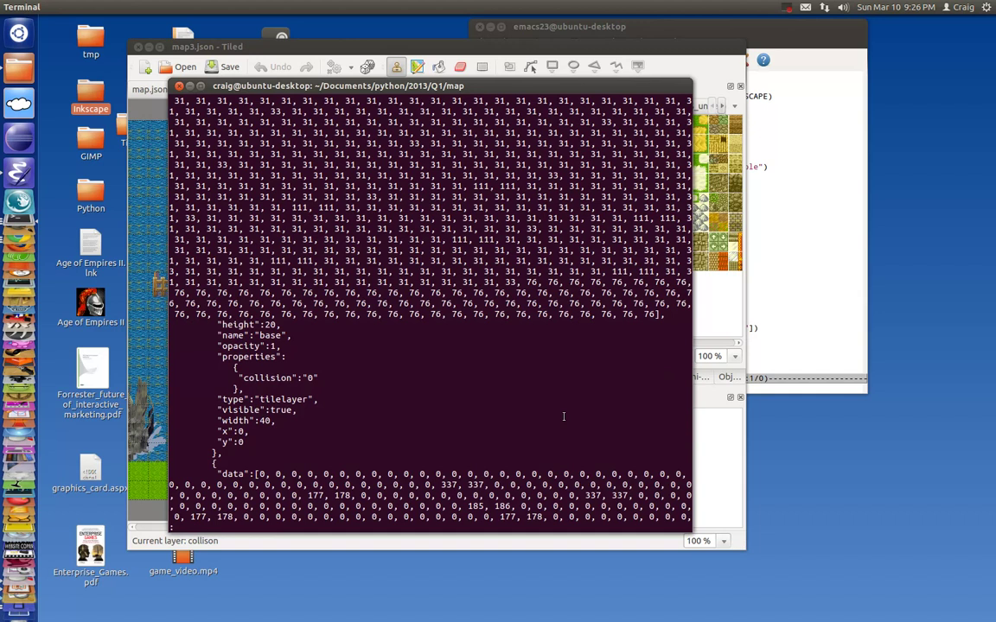
scroll(563, 417, "down", 16)
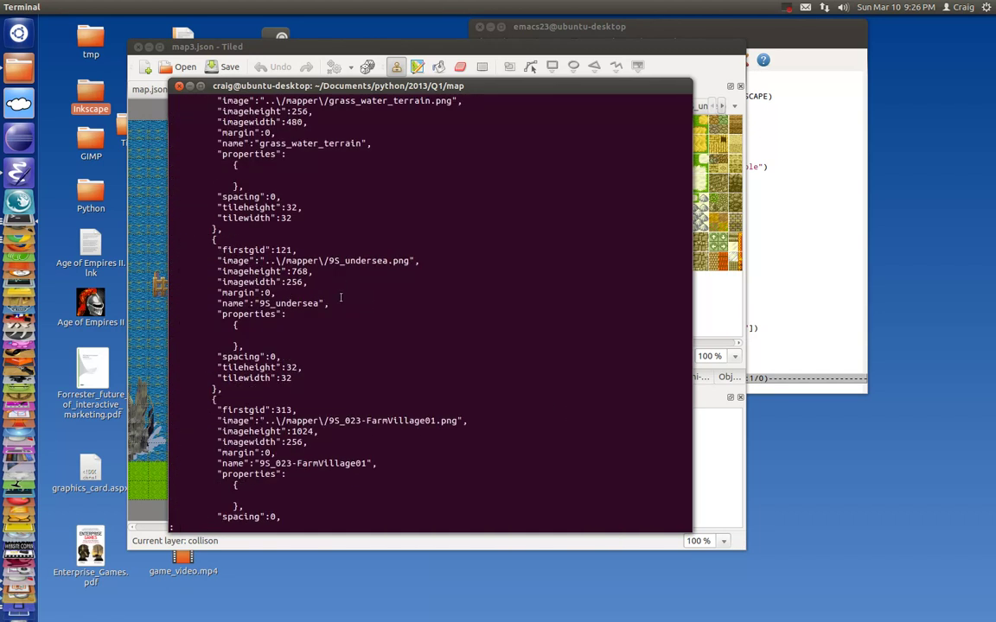
scroll(285, 195, "down", 3)
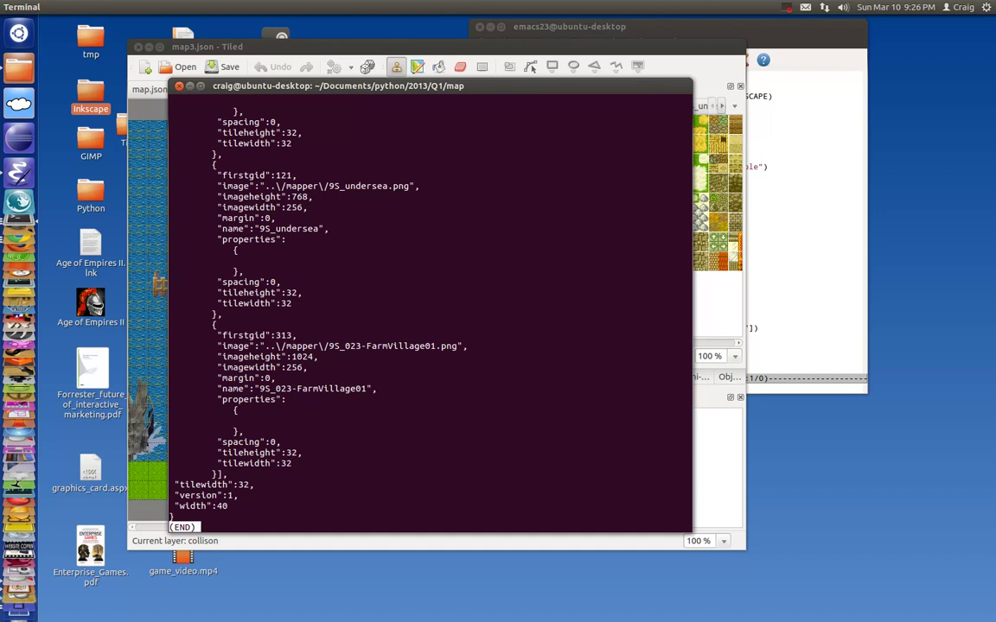
key("q")
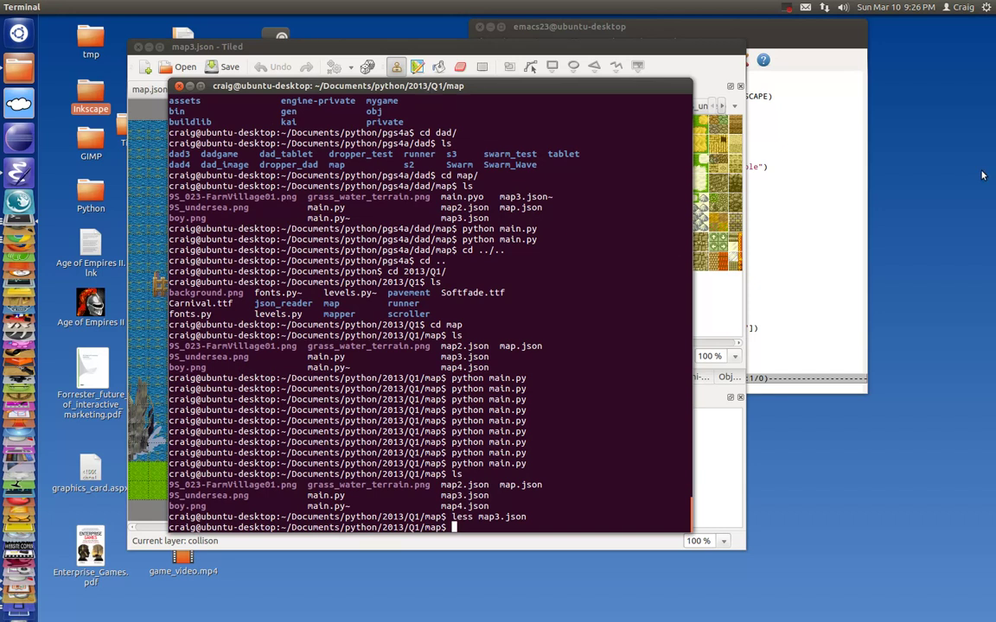
Switch to Tiled and close the open maps map.json, map2.json and map3.json.
key("alt+Tab")
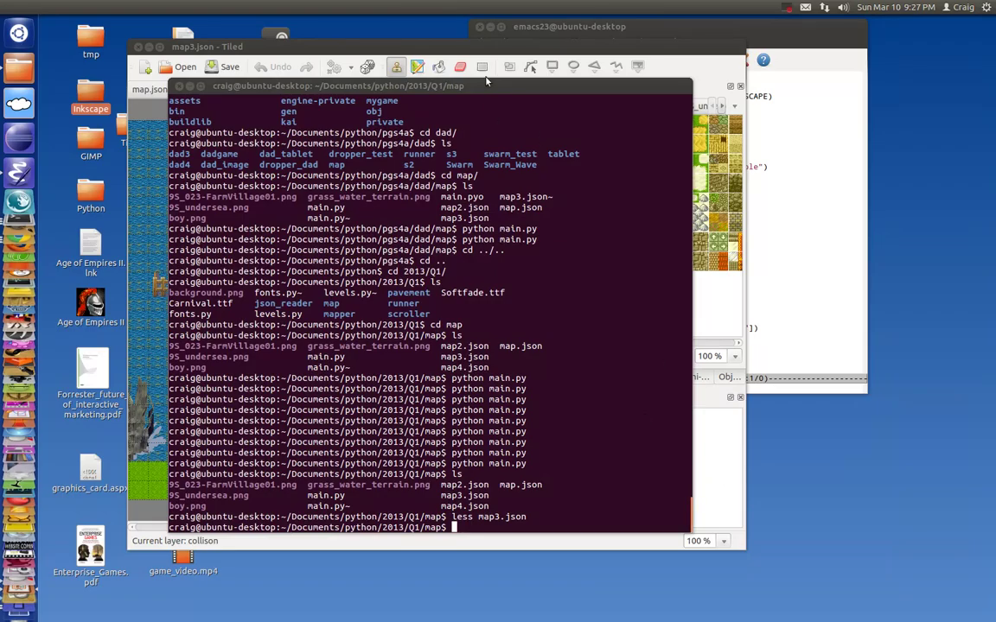
left_click(437, 48)
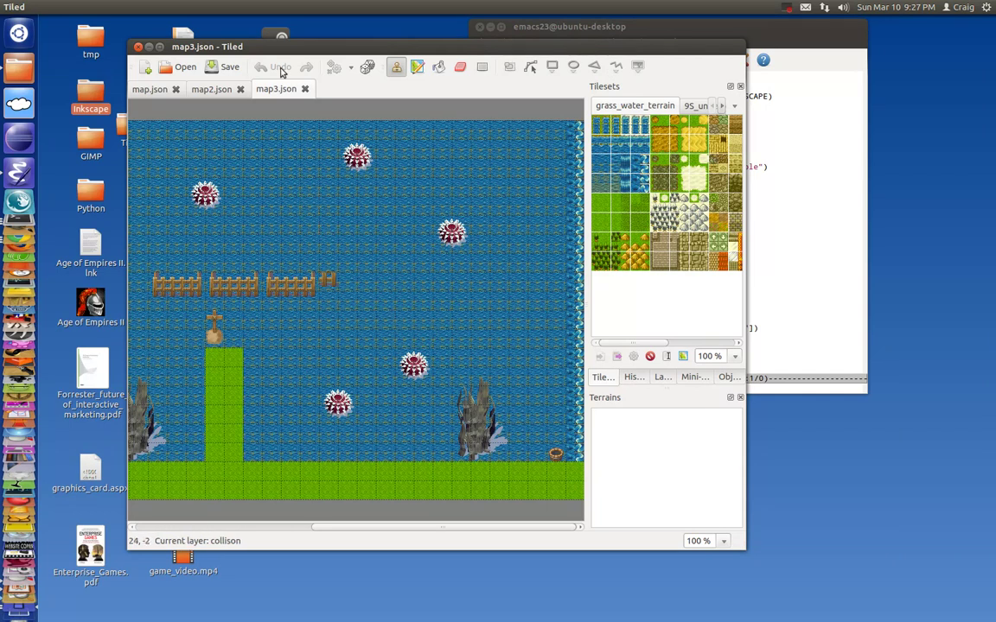
left_click(176, 89)
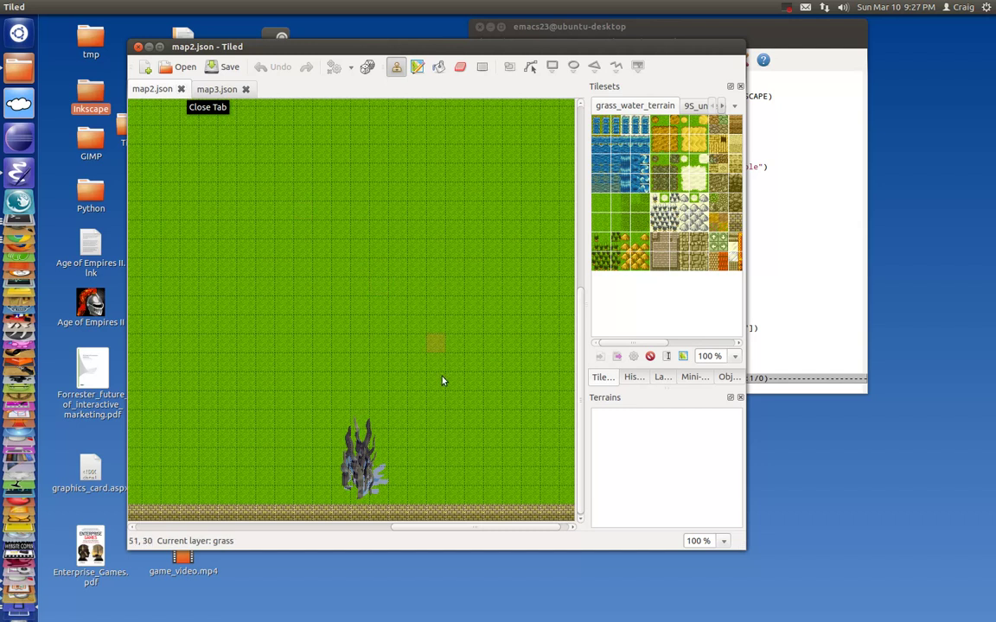
left_click_drag(484, 528, 436, 526)
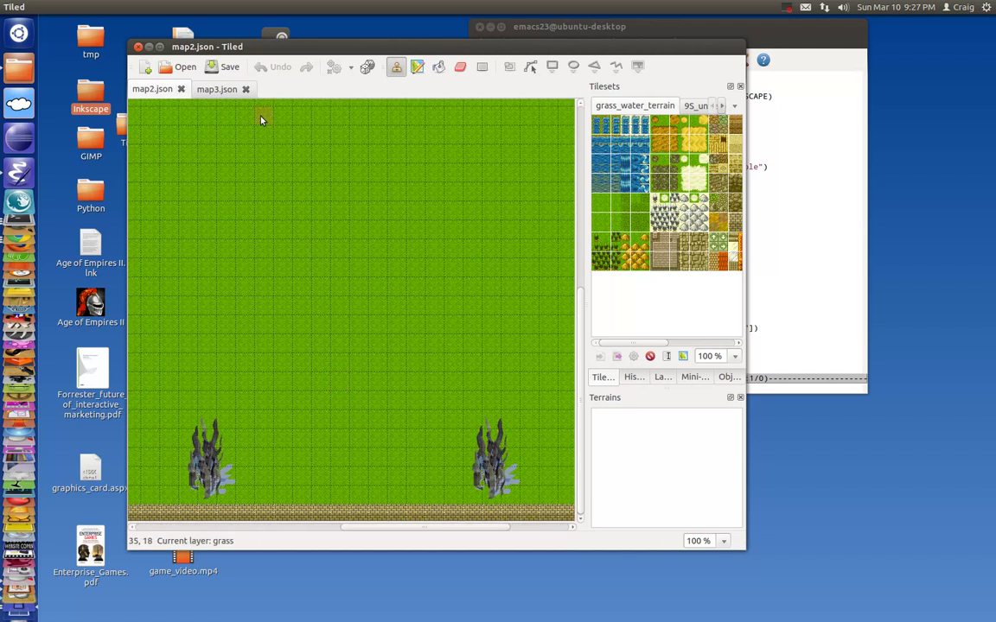
left_click(180, 89)
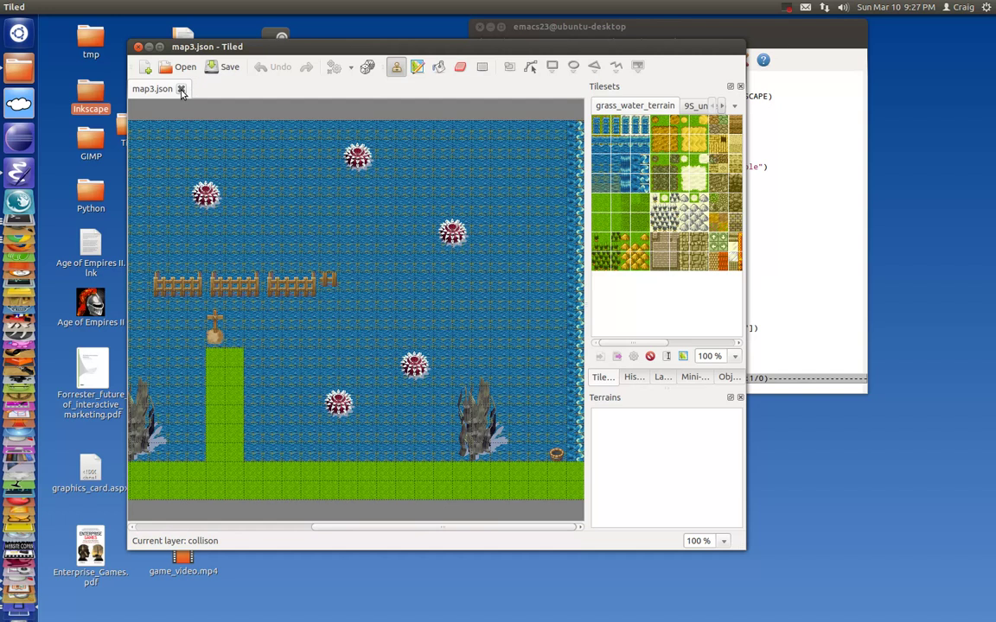
left_click(181, 89)
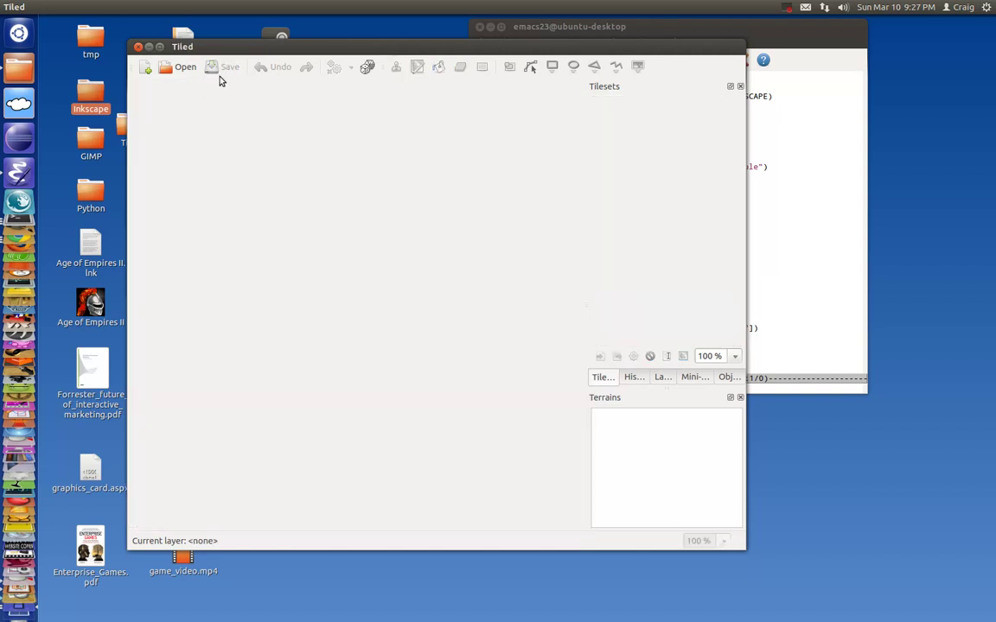
Create an orthogonal map of 40 x 20 tiles with 32 x 32 px tiles and save it as map5.json in the Json files format.
left_click(147, 68)
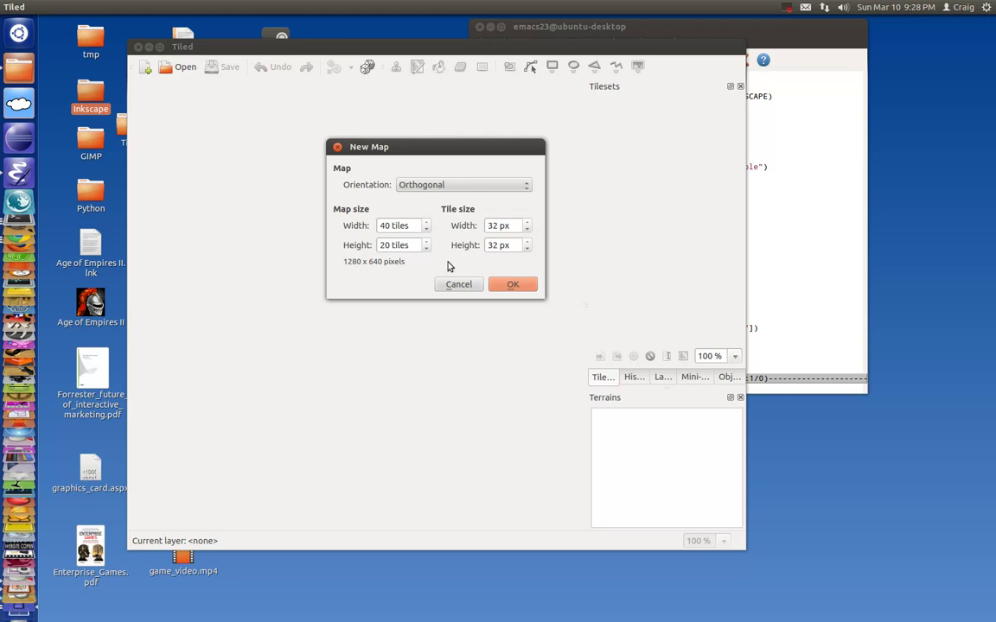
left_click(517, 286)
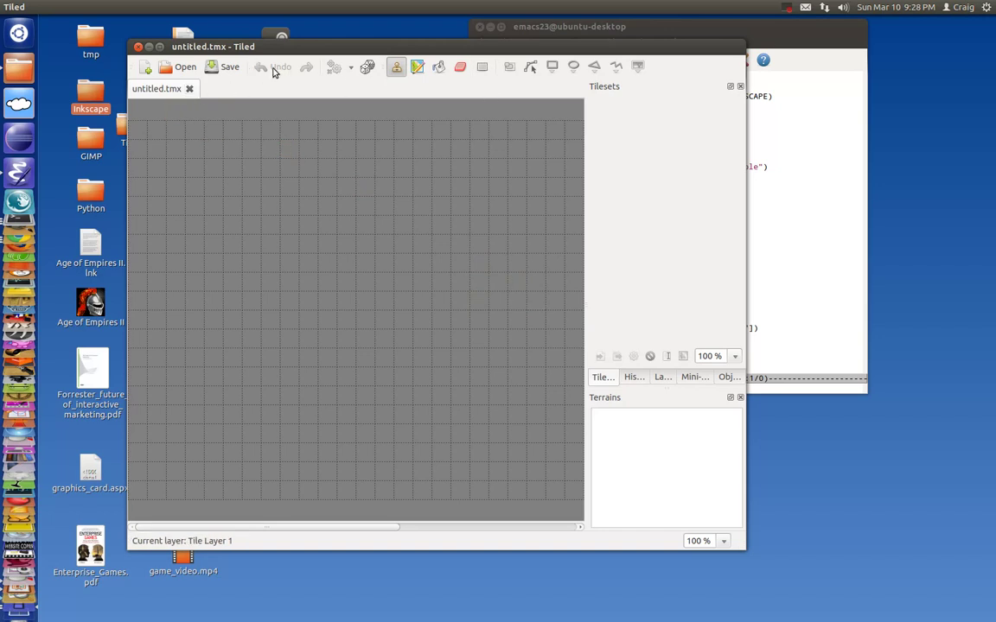
left_click(225, 65)
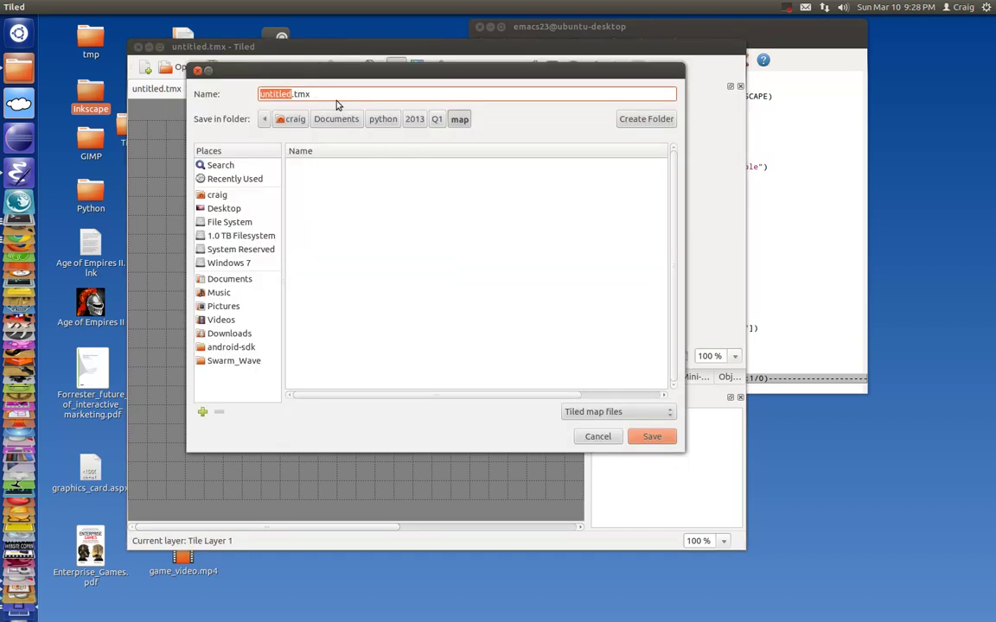
left_click(615, 413)
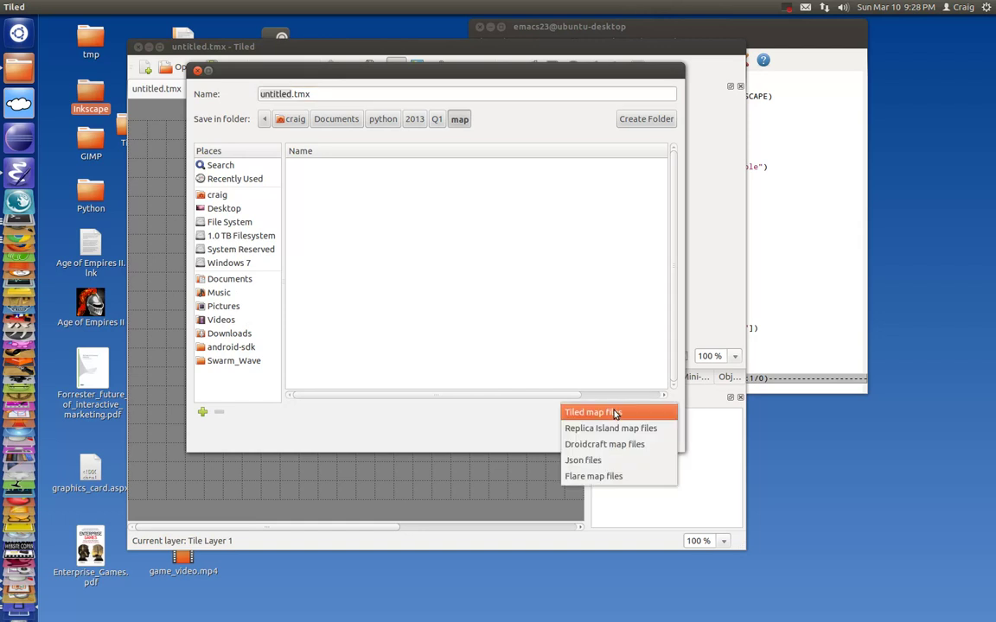
left_click(615, 460)
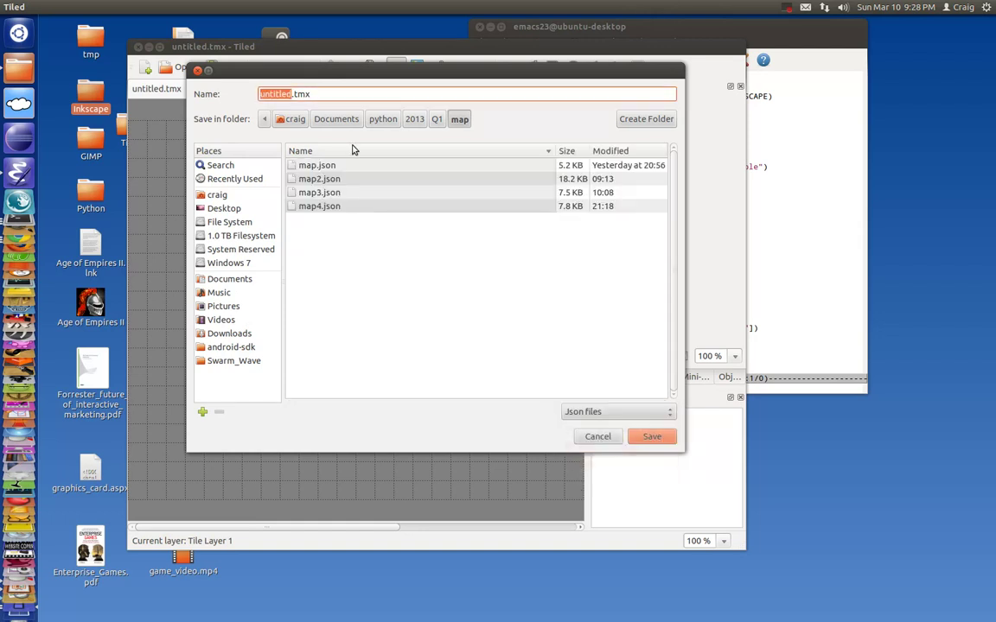
triple_click(330, 94)
type("map5.json")
left_click(652, 436)
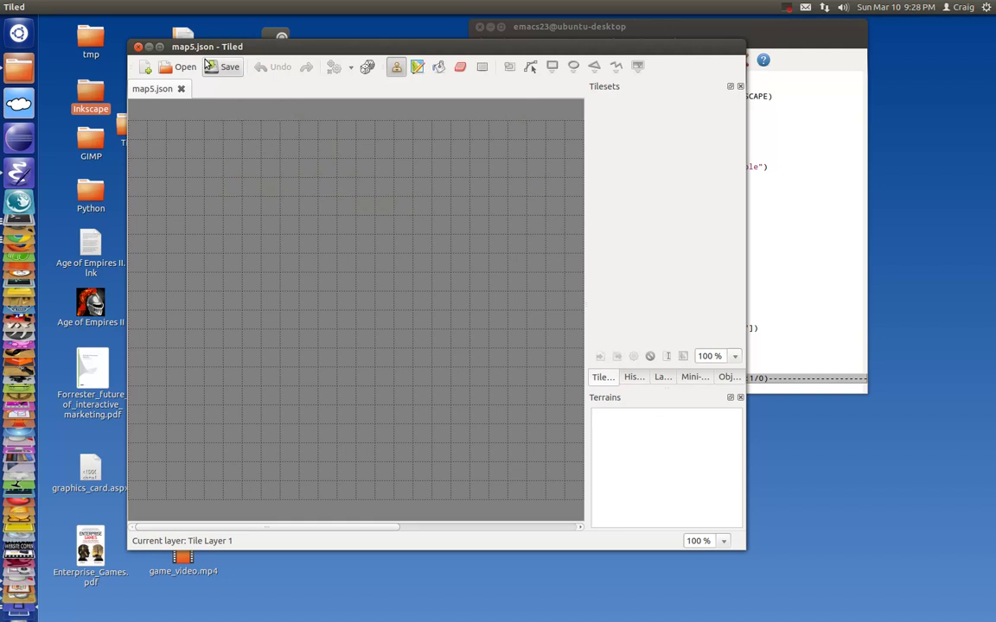
Add a new tileset to the map from grass_water_terrain.png with 32 x 32 px tiles and no margin or spacing.
left_click(125, 7)
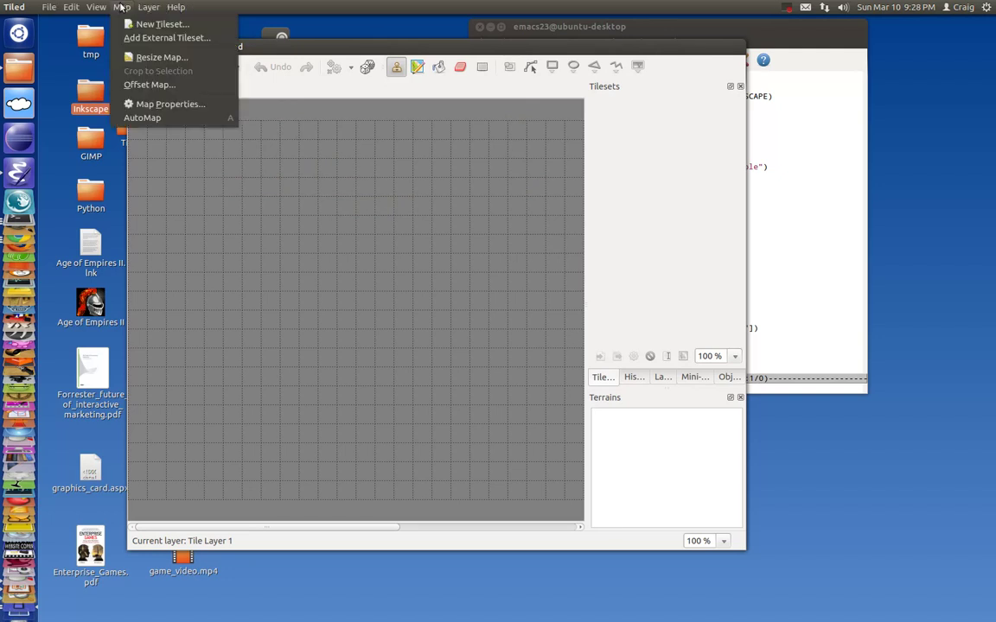
left_click(129, 23)
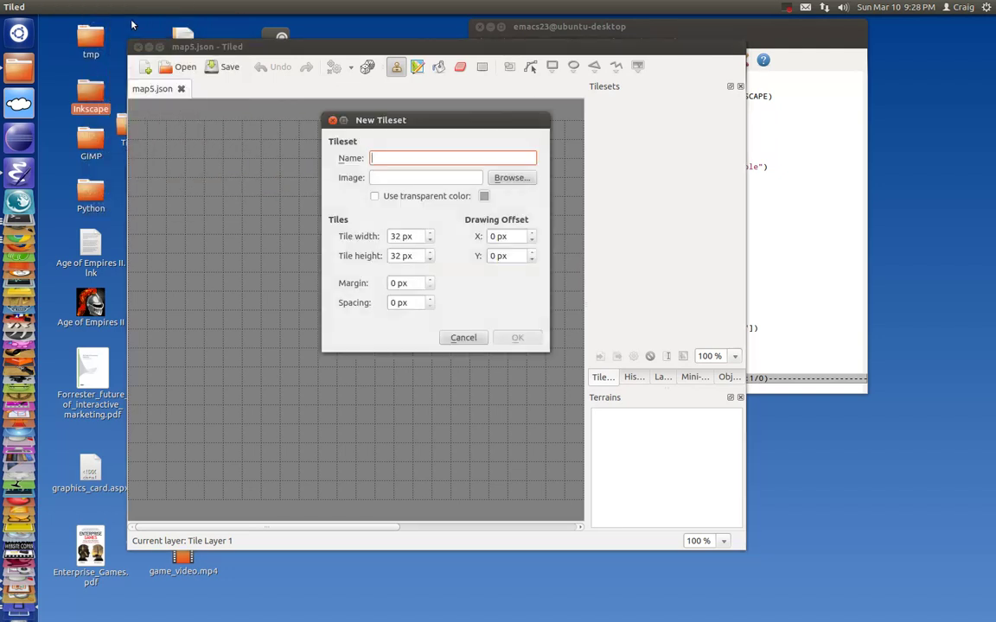
left_click(507, 178)
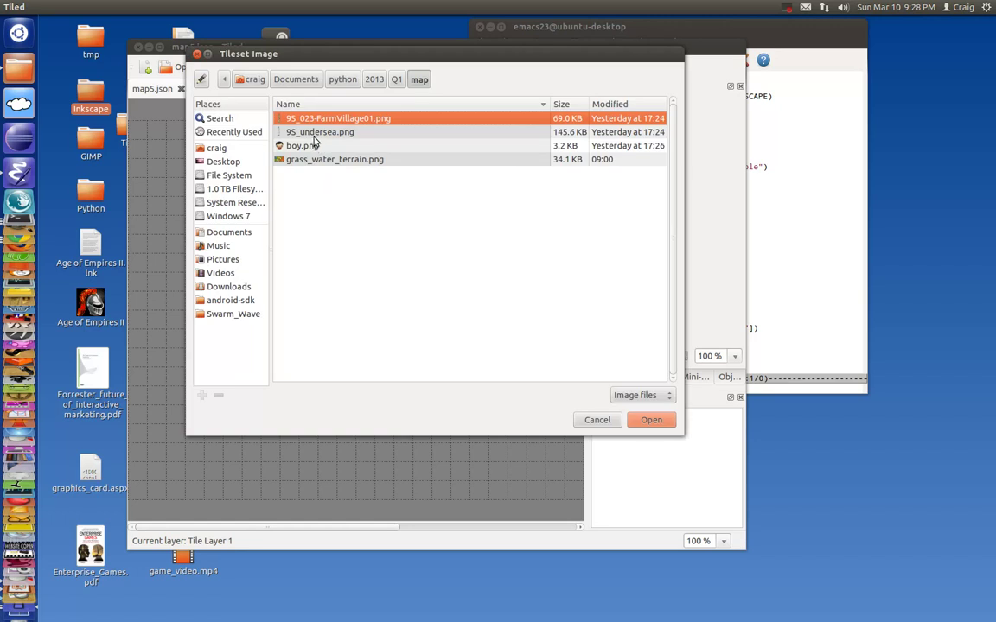
double_click(355, 161)
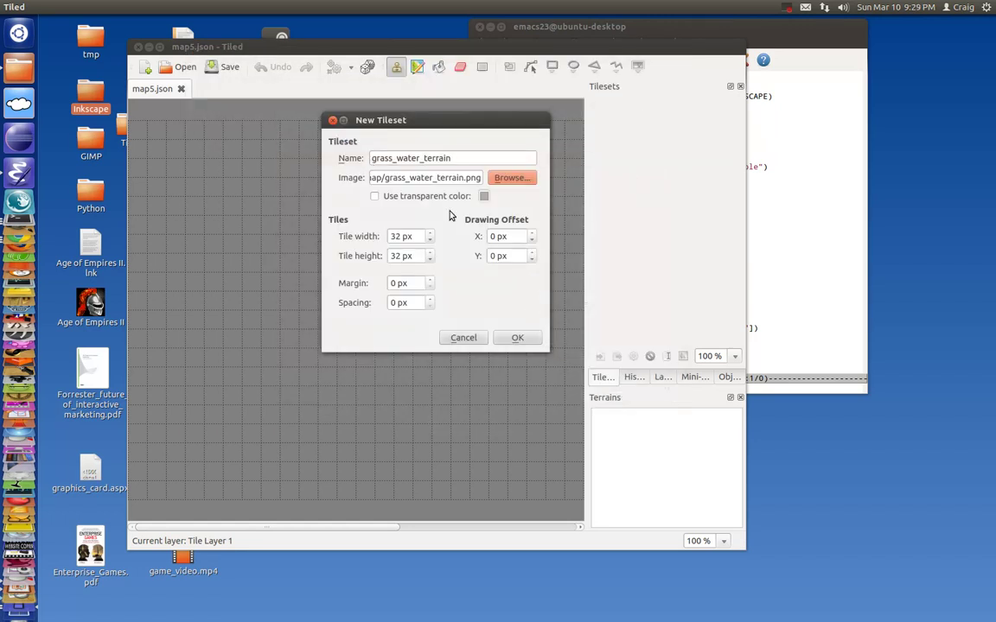
left_click(519, 345)
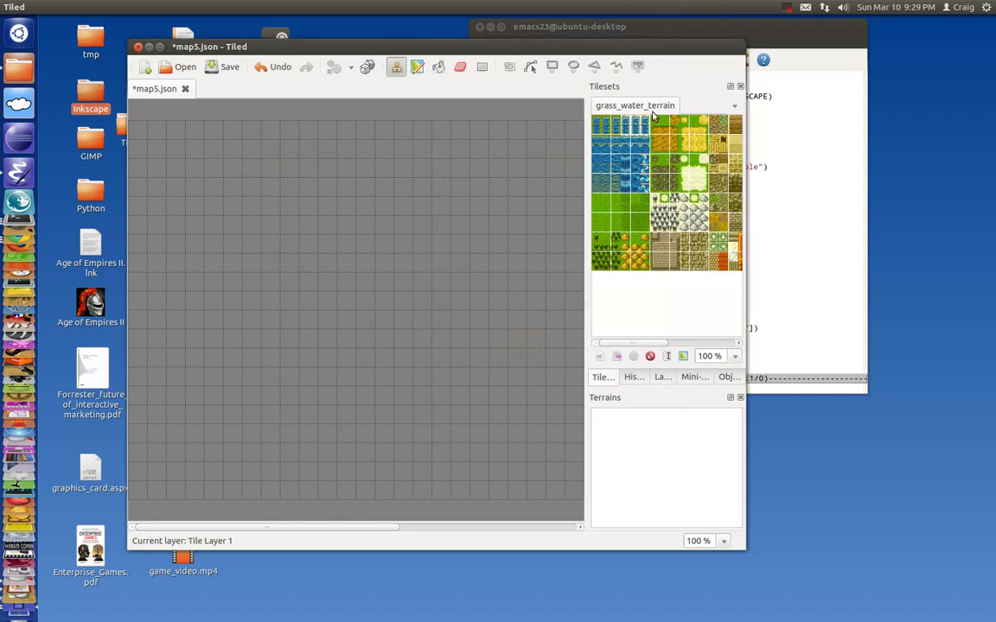
Undock the Tilesets panel, maximize the Tiled window, and move and widen the floating panel until the full tileset width shows.
left_click(730, 87)
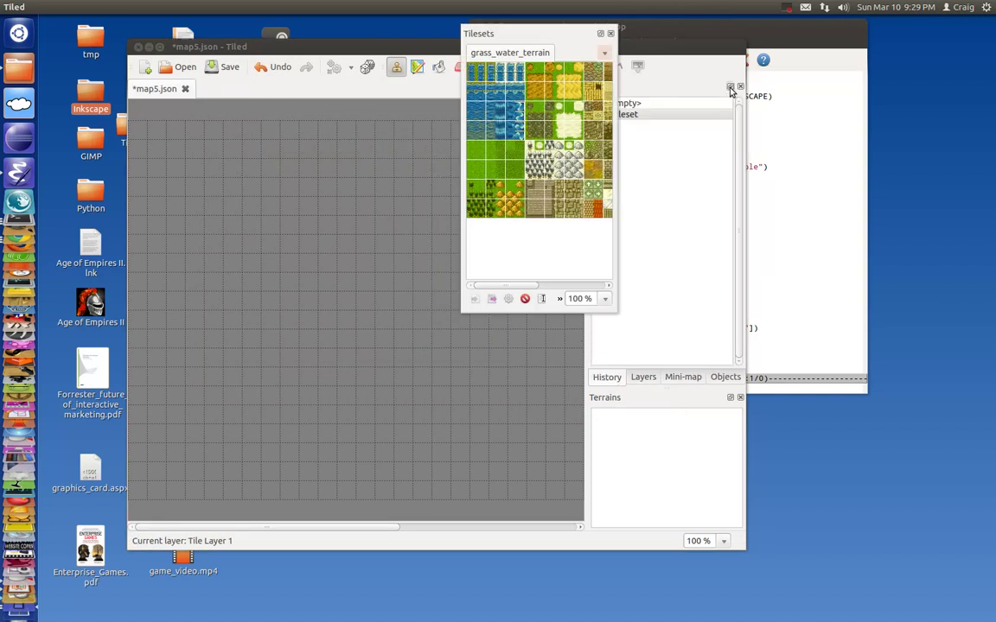
left_click(159, 46)
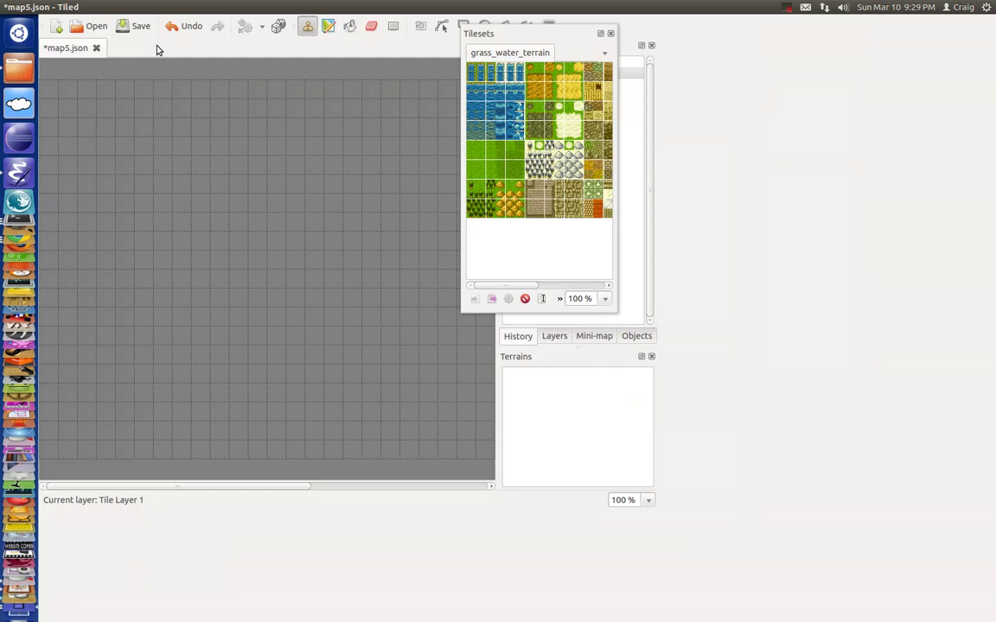
left_click_drag(543, 40, 634, 129)
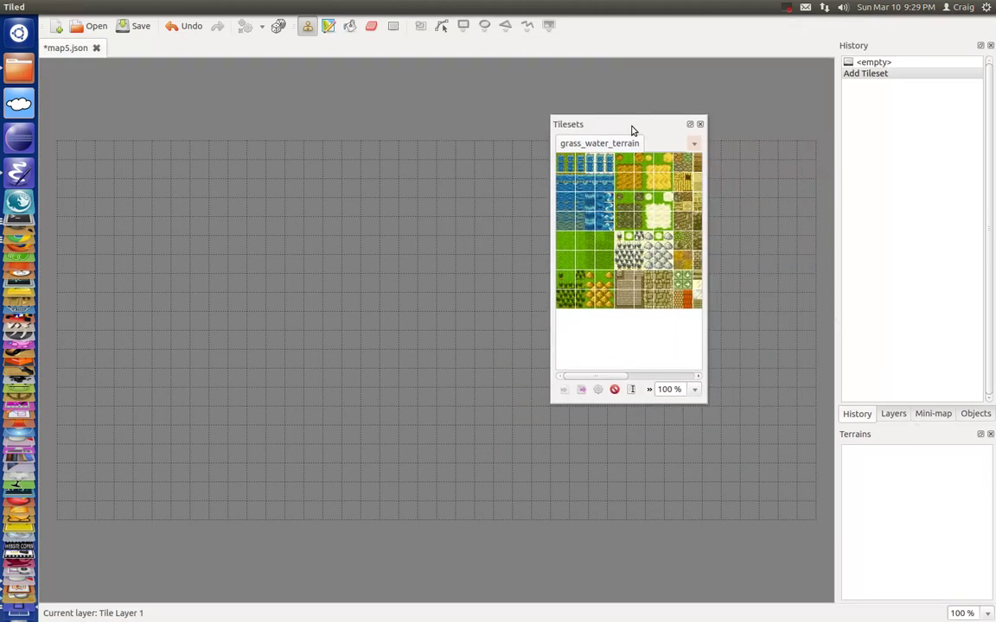
left_click_drag(706, 402, 851, 403)
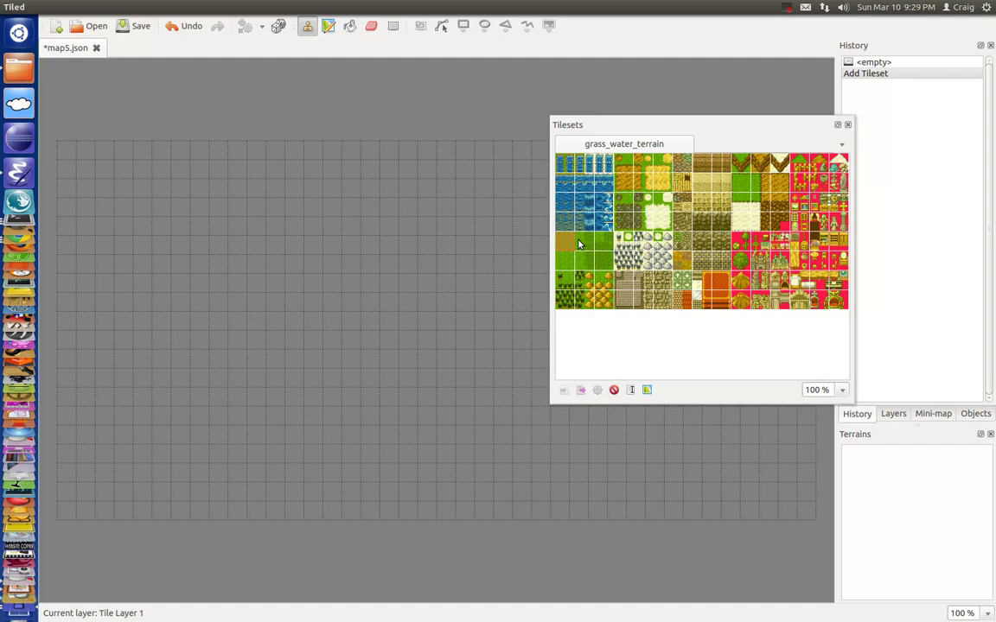
Fill the entire map with the plain grass tile using the Bucket Fill tool.
left_click(349, 25)
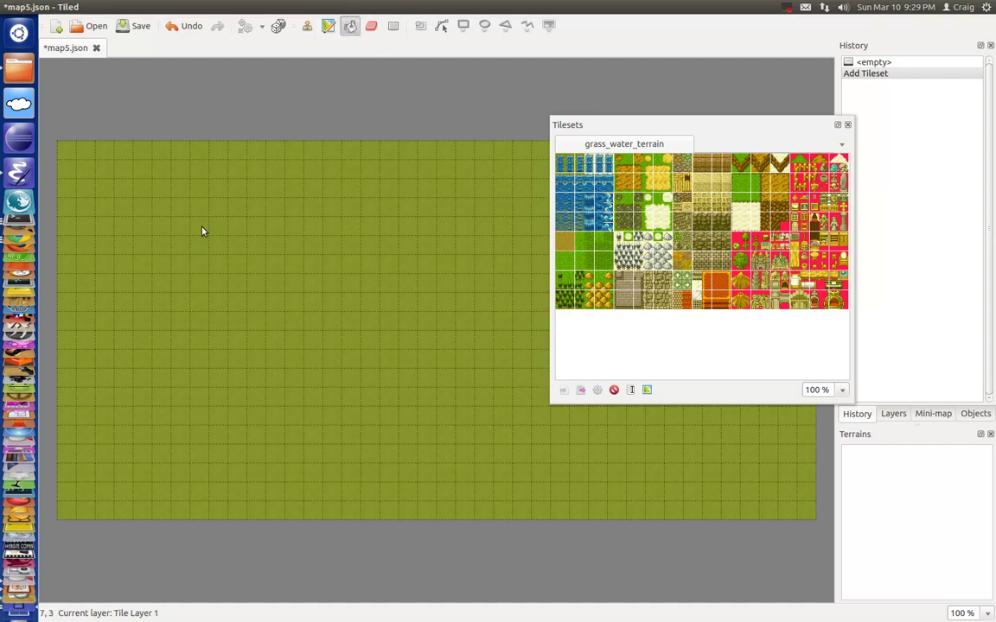
left_click(233, 154)
left_click(753, 136)
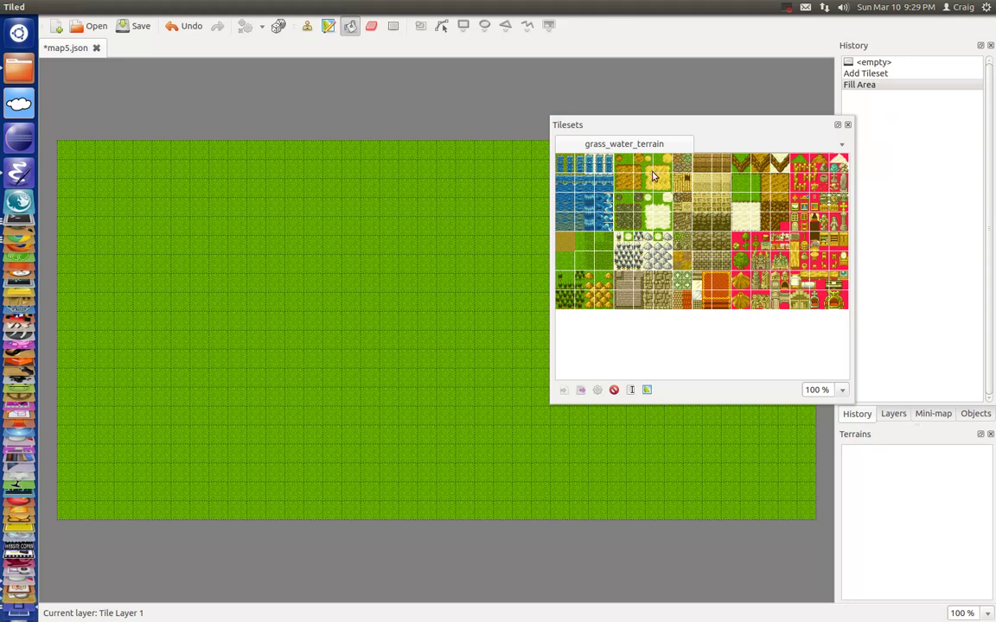
Paint a 14 x 5 tile block of water in the map's lower-right corner and dock the Tilesets panel above the map.
left_click(560, 208)
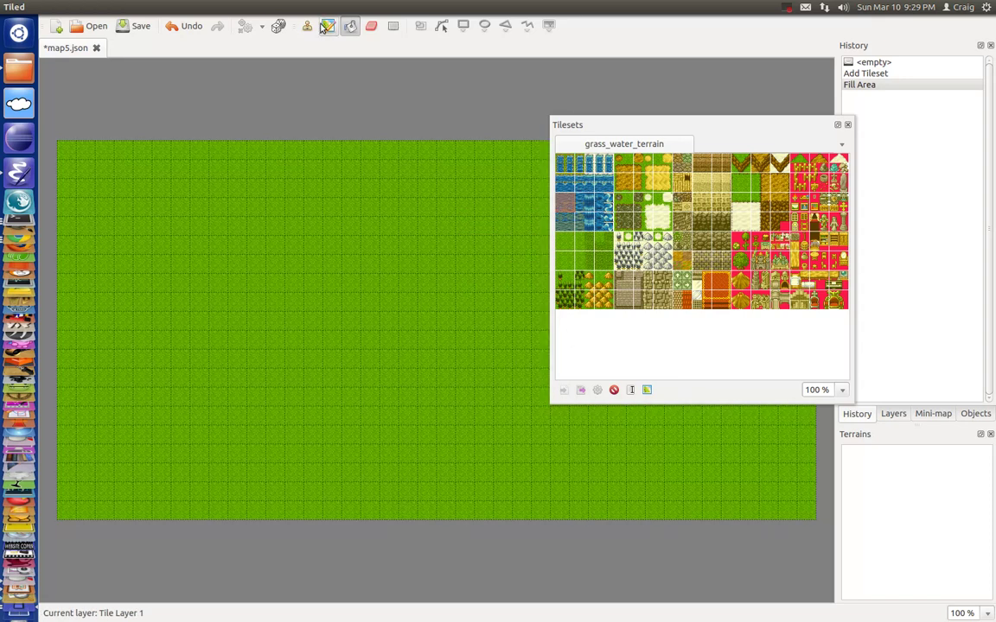
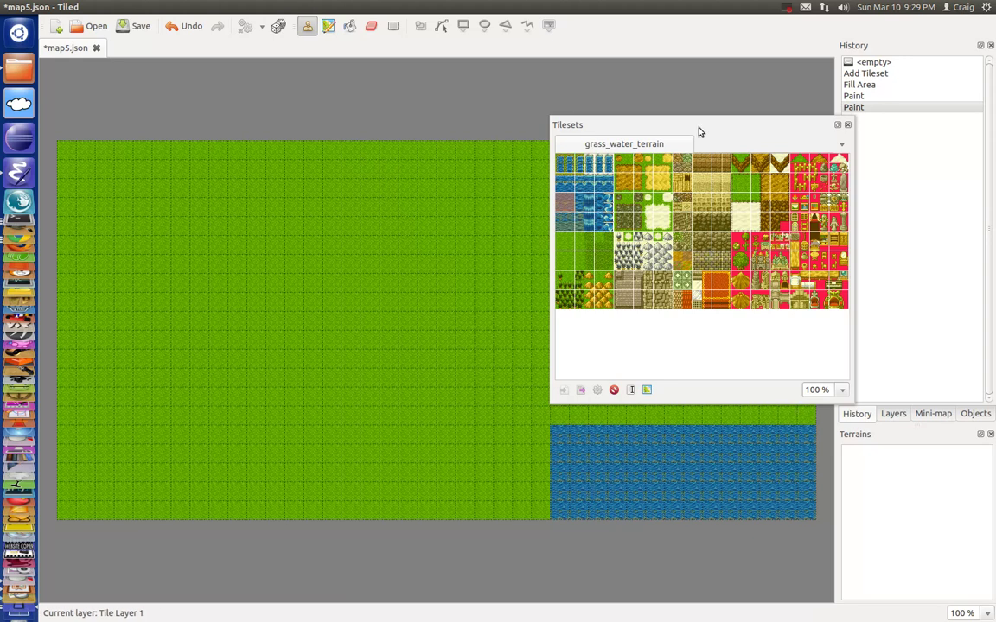
left_click_drag(708, 126, 673, 147)
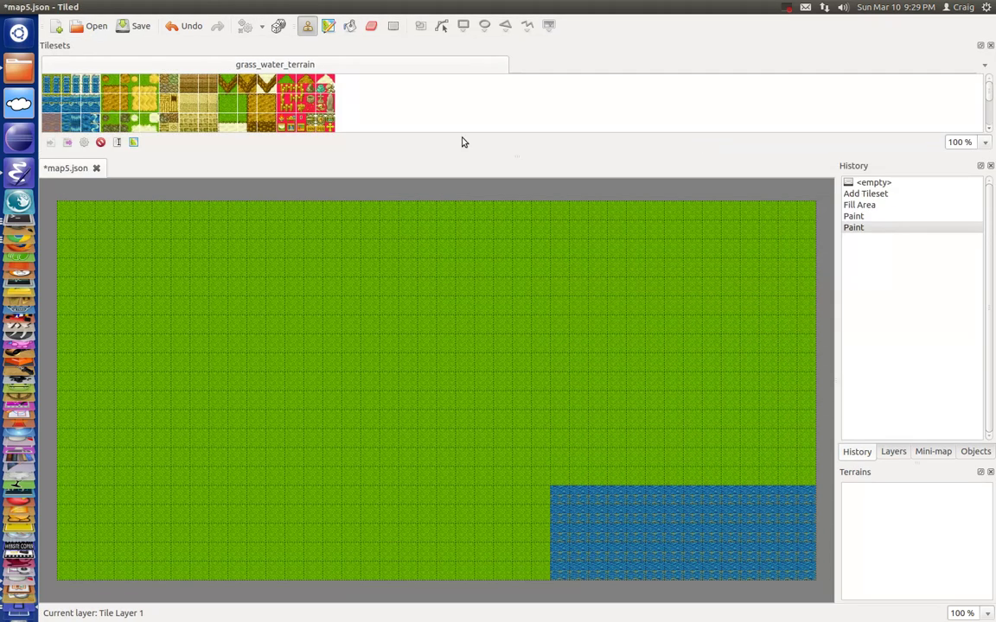
Paint a sand strip 2 tiles wide and 6 tiles high along the left side of the water.
left_click(190, 103)
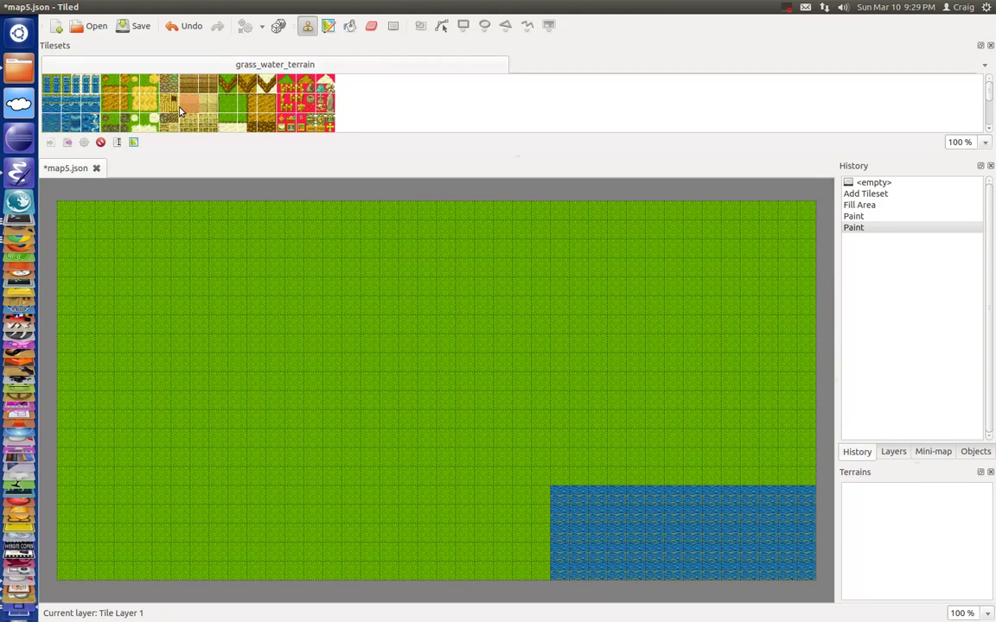
scroll(244, 116, "down", 1)
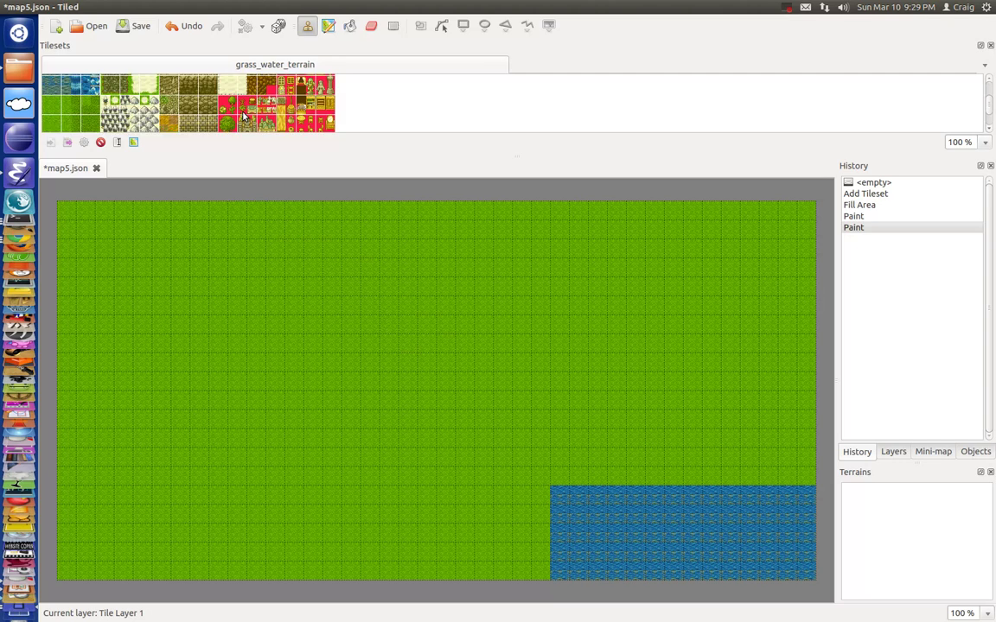
scroll(245, 117, "up", 1)
left_click(228, 84)
mouse_move(540, 495)
left_mouse_down()
mouse_move(549, 571)
mouse_move(527, 572)
mouse_move(523, 507)
left_mouse_up()
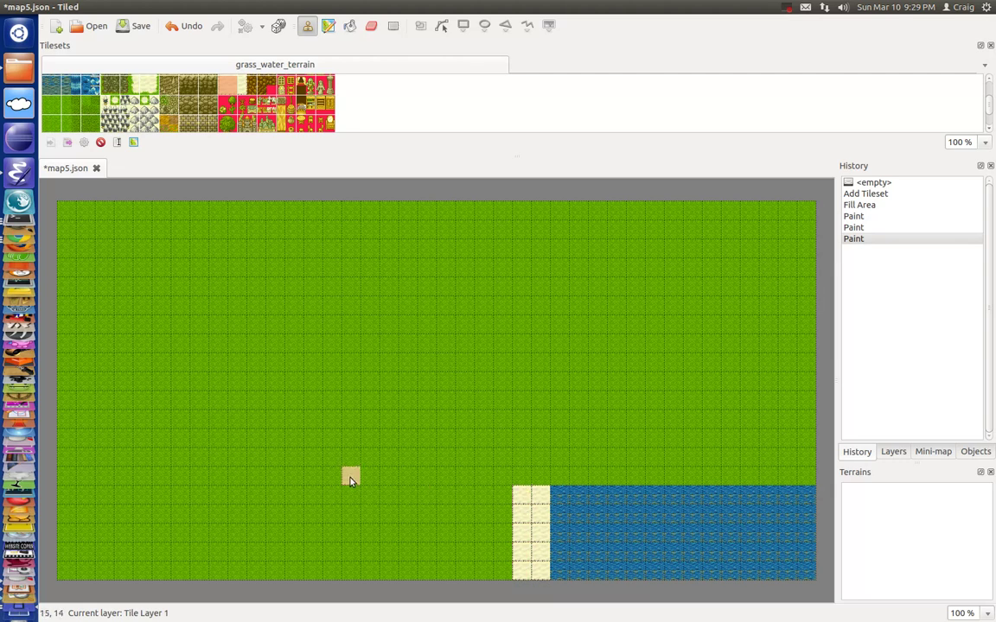
left_click(533, 481)
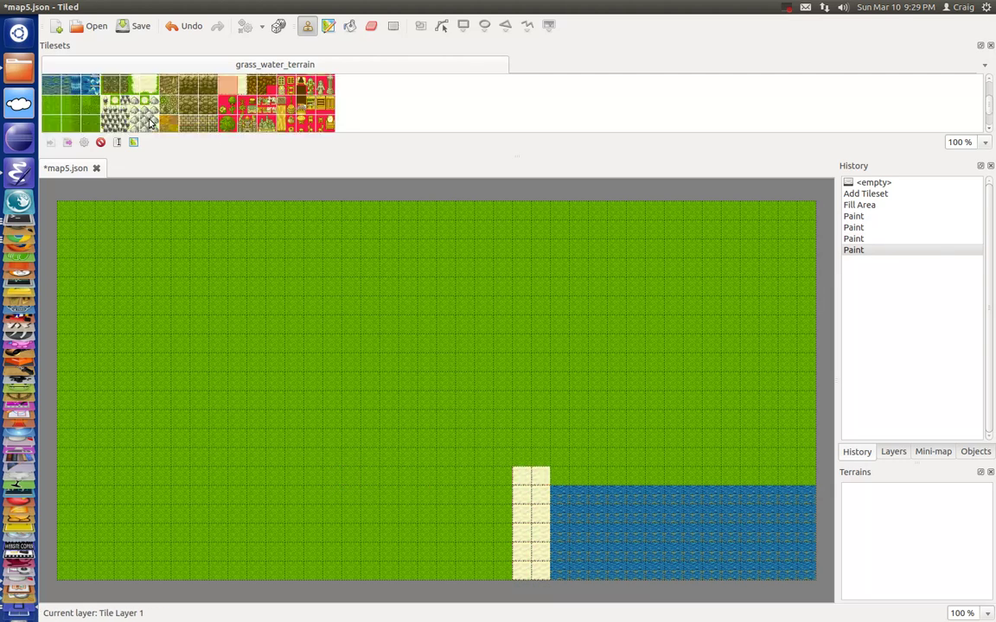
Paint the left column of the sand strip with the rocky edge tile.
left_click(123, 84)
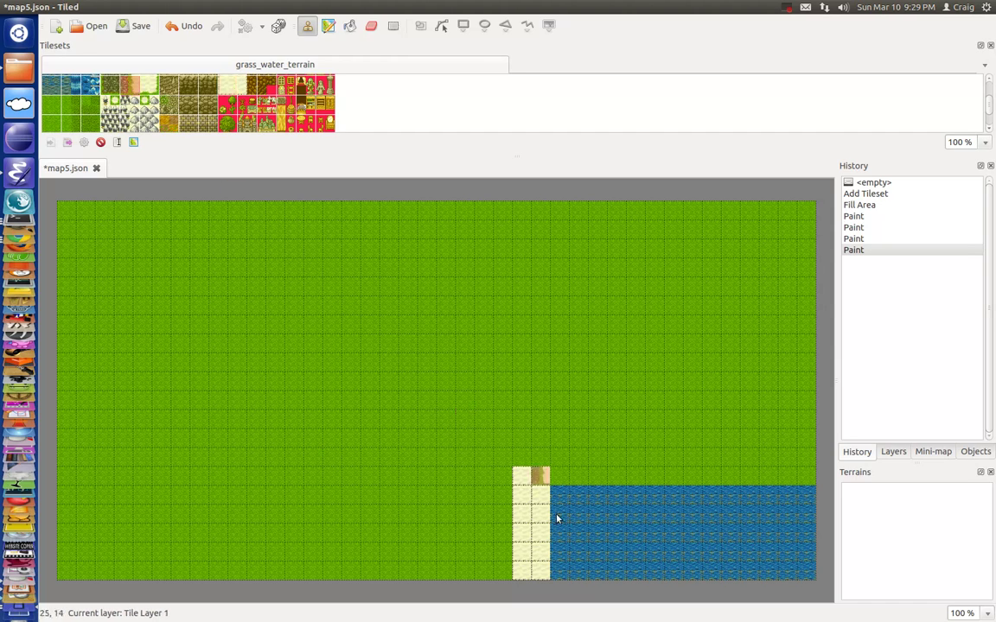
left_click_drag(522, 482, 522, 536)
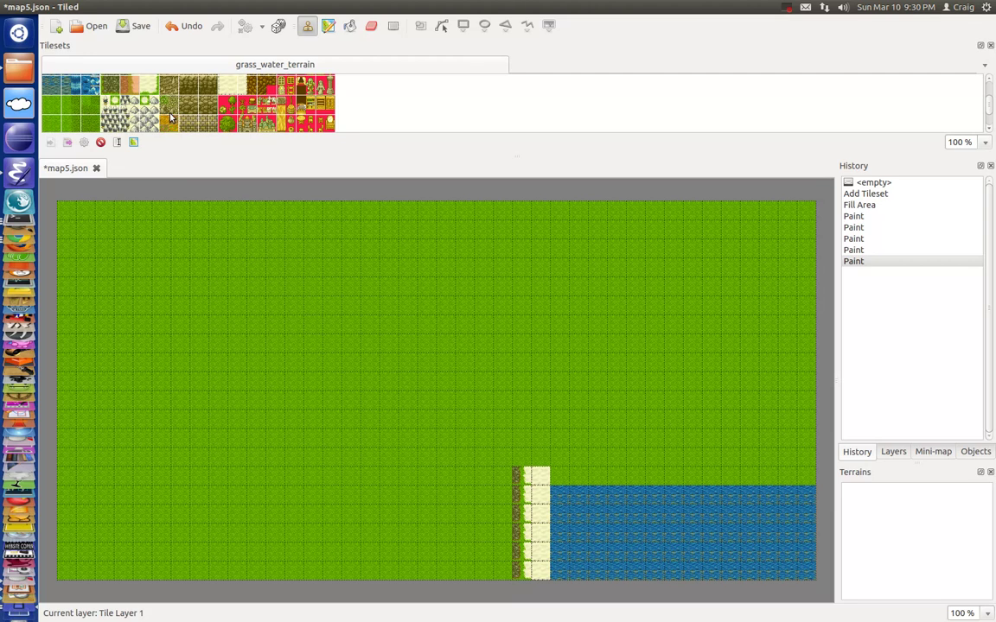
Undock the Tilesets panel and repaint the rocky edge column beside the sand with the plain grass tile.
scroll(171, 119, "down", 2)
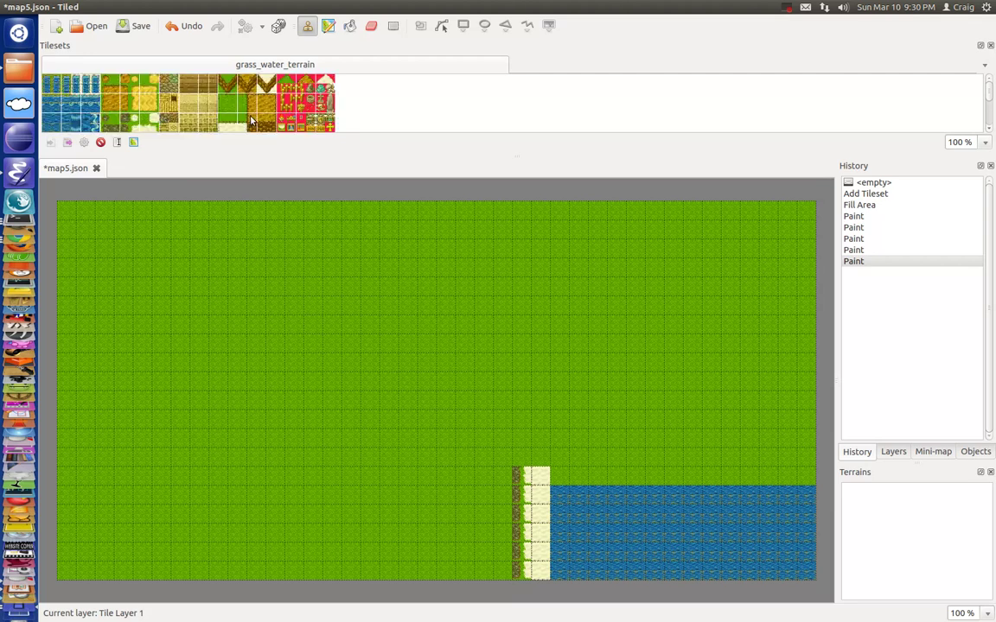
scroll(232, 119, "down", 2)
double_click(879, 46)
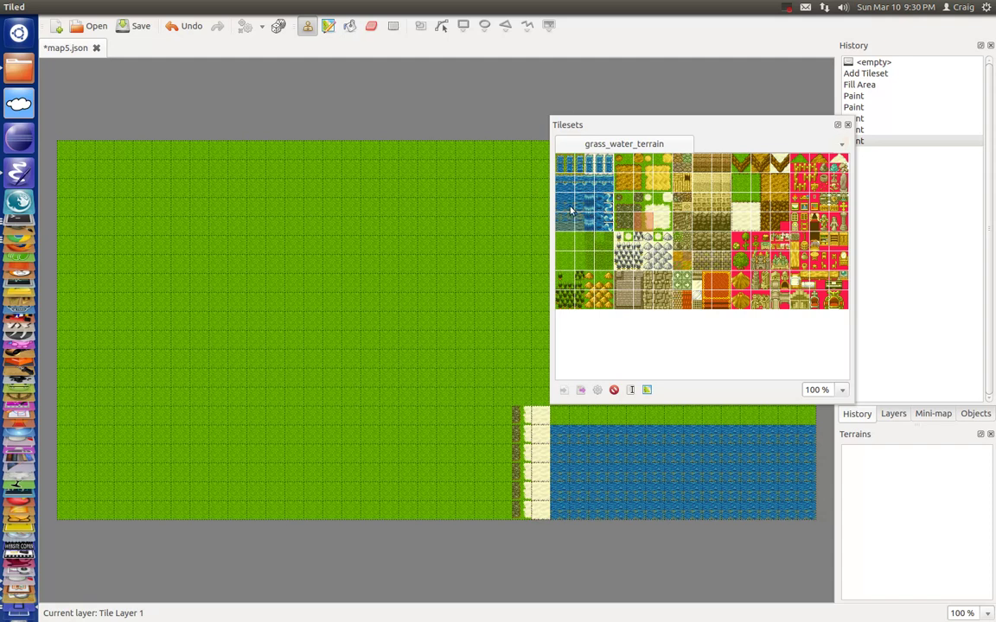
left_click(566, 246)
left_click_drag(521, 421, 527, 509)
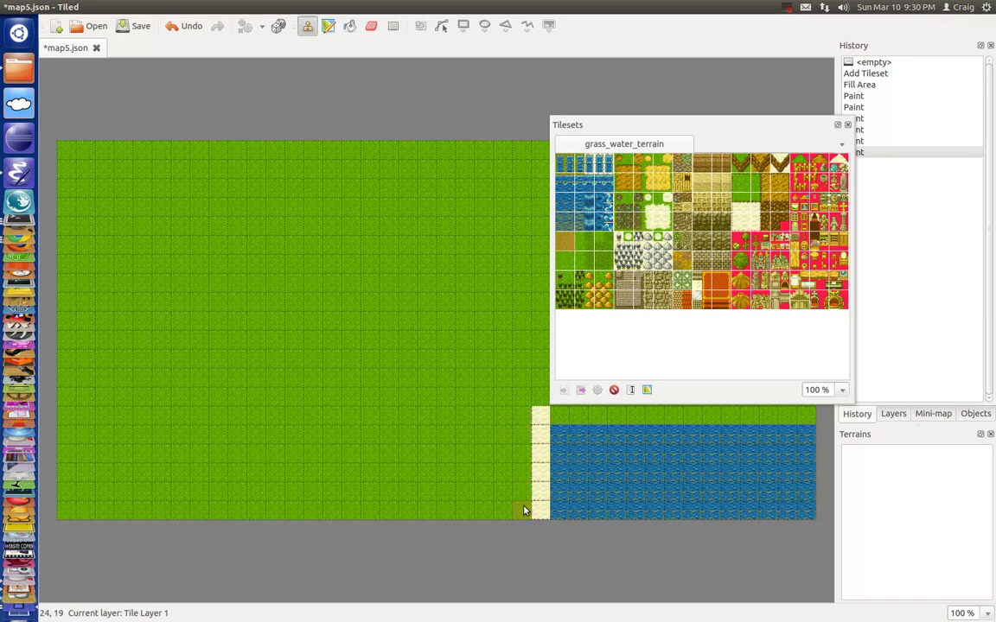
left_click(709, 292)
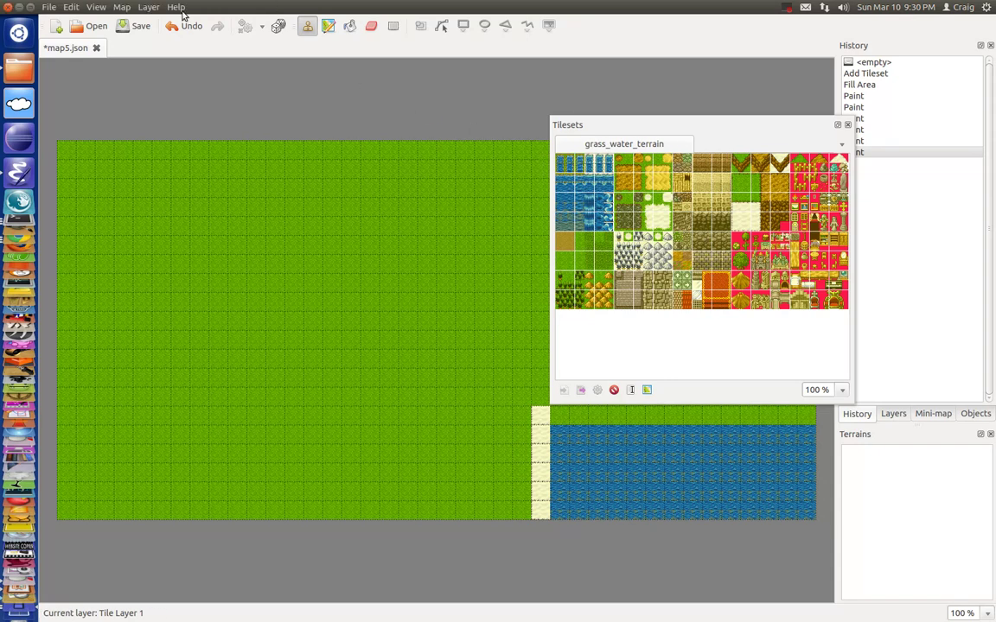
Add a new tileset from 9S_023-FarmVillage01.png with 32 x 32 px tiles and no margin or spacing.
left_click(122, 7)
left_click(156, 22)
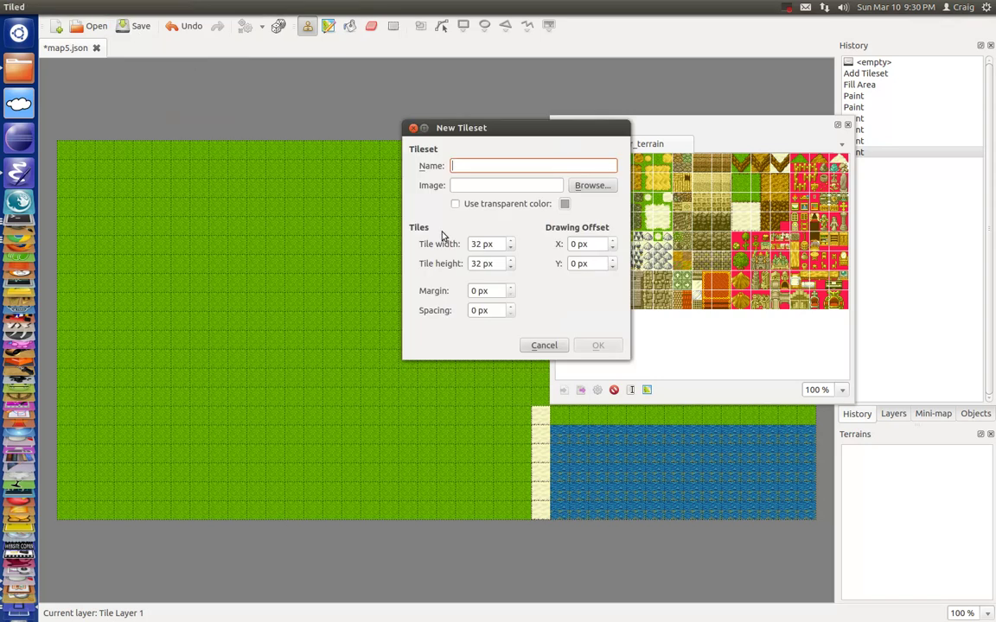
left_click(591, 185)
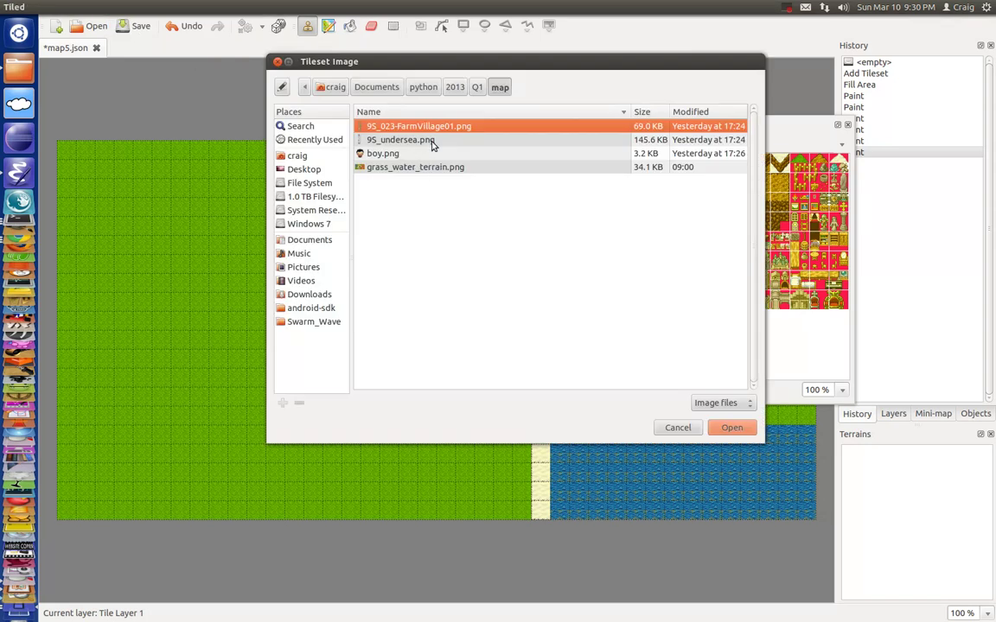
double_click(446, 127)
left_click(600, 345)
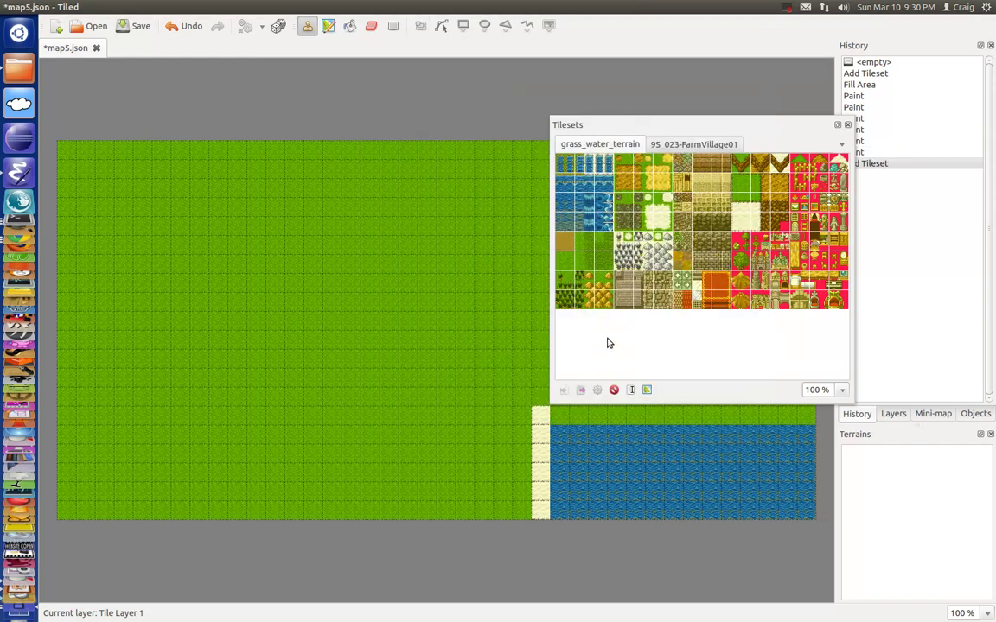
Look through the tiles of the 9S_023-FarmVillage01 tileset from top to bottom.
left_click(692, 144)
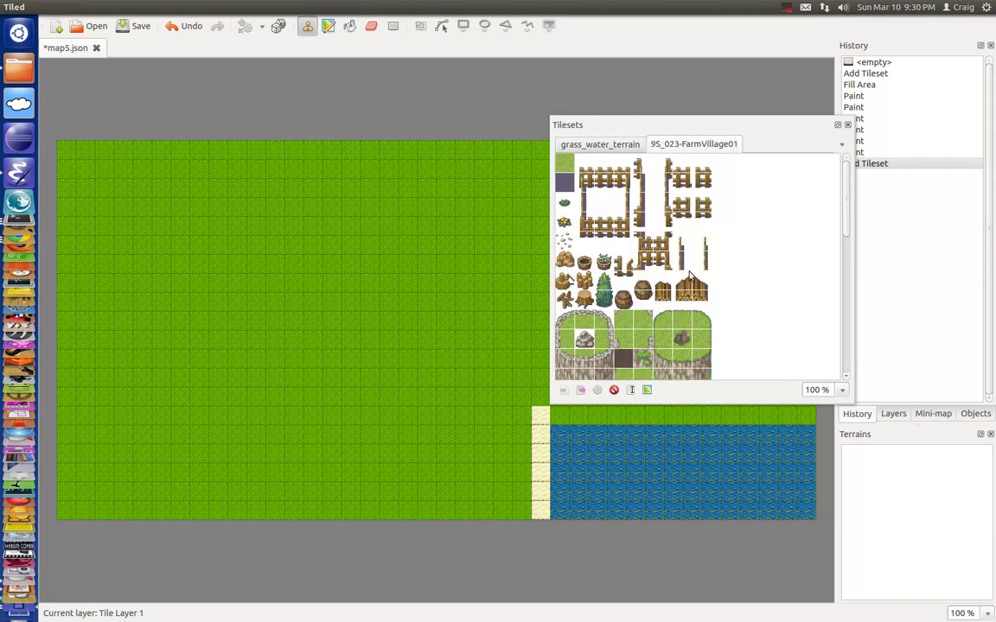
scroll(691, 275, "down", 2)
scroll(691, 275, "down", 4)
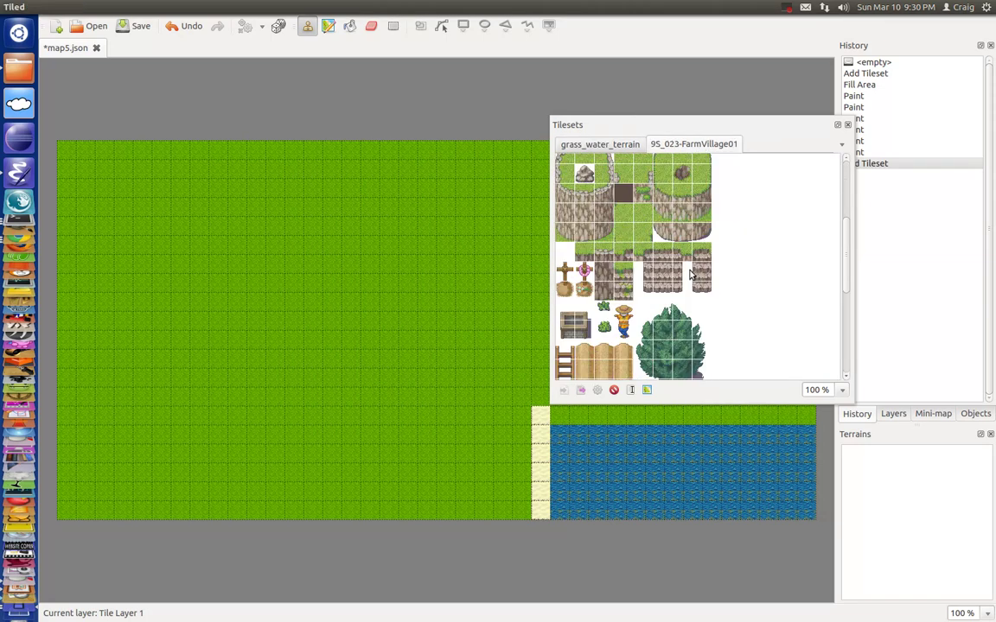
scroll(691, 275, "down", 12)
scroll(694, 277, "up", 11)
scroll(694, 277, "up", 6)
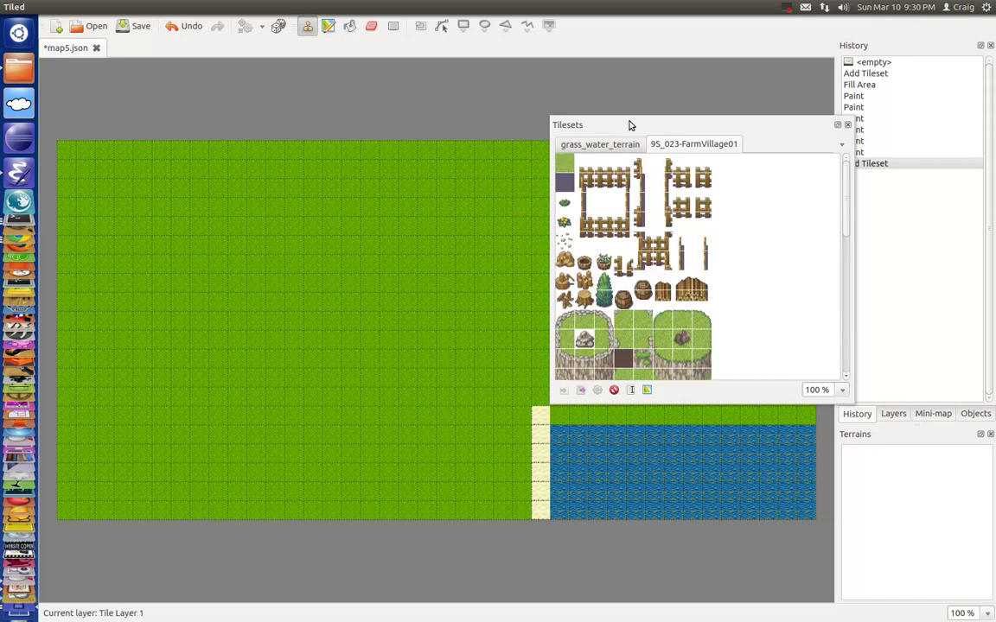
mouse_move(138, 7)
Paint two rows of brown dirt from grass_water_terrain along the map's bottom edge, up to the sand strip.
left_click(575, 142)
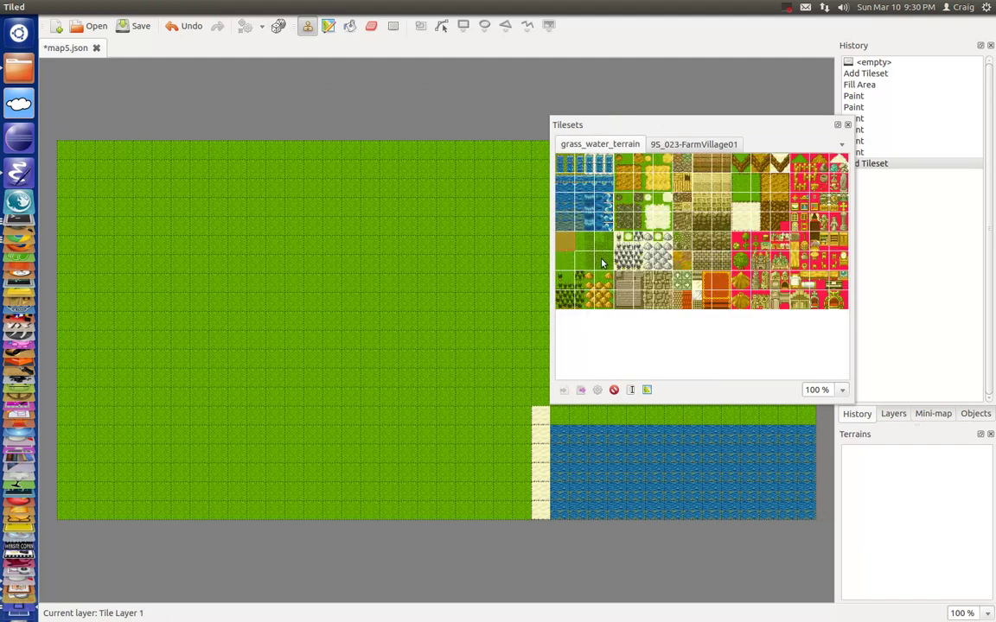
left_click(566, 282)
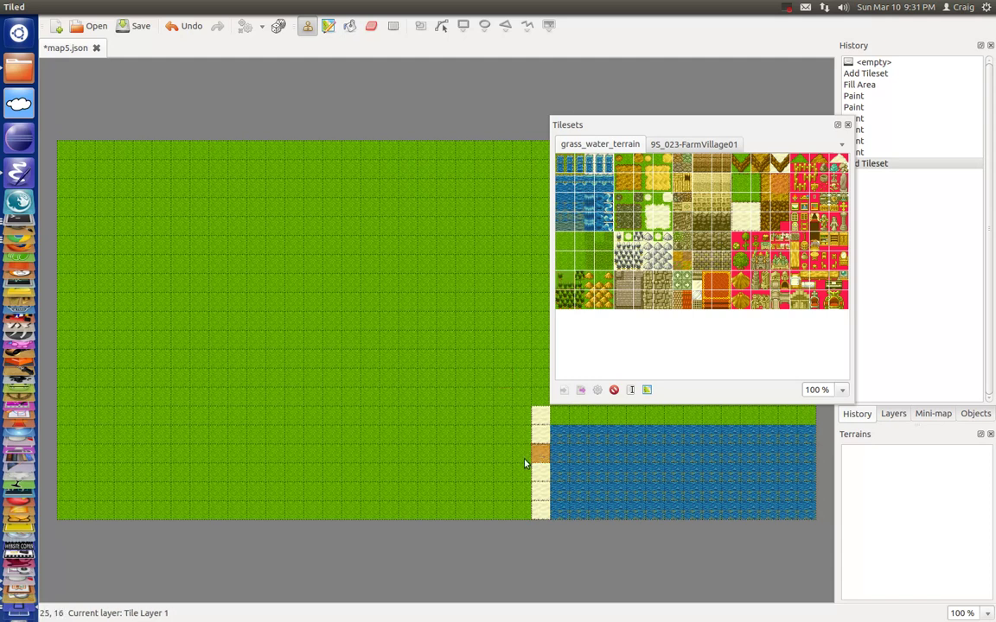
mouse_move(76, 495)
left_mouse_down()
mouse_move(503, 488)
mouse_move(518, 504)
mouse_move(384, 518)
mouse_move(121, 515)
mouse_move(434, 507)
mouse_move(104, 512)
left_mouse_up()
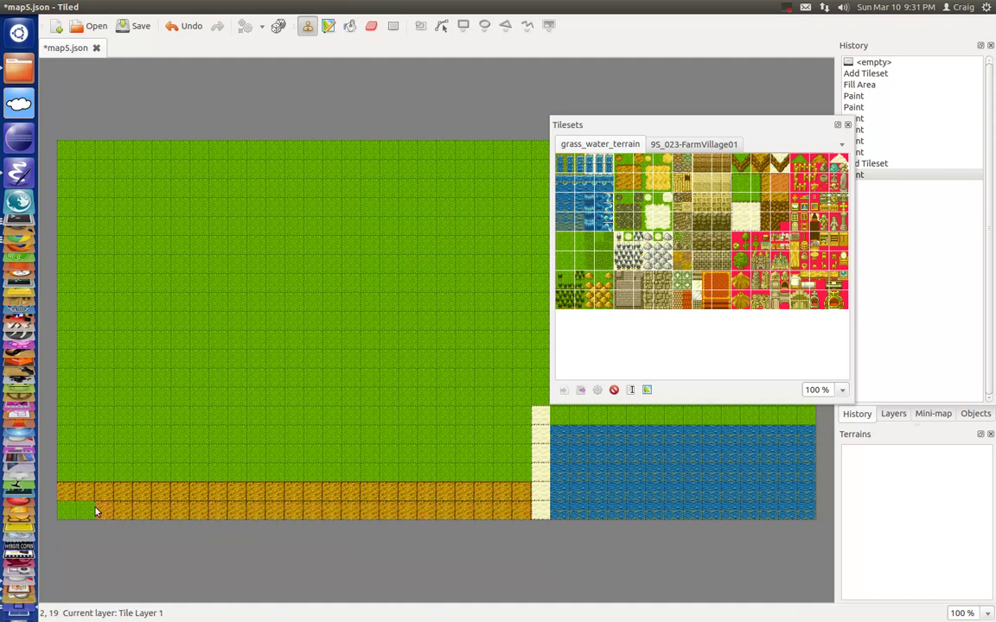
Dock the Tilesets panel above the map and erase the top three tiles of the sand strip.
left_click_drag(754, 129, 760, 38)
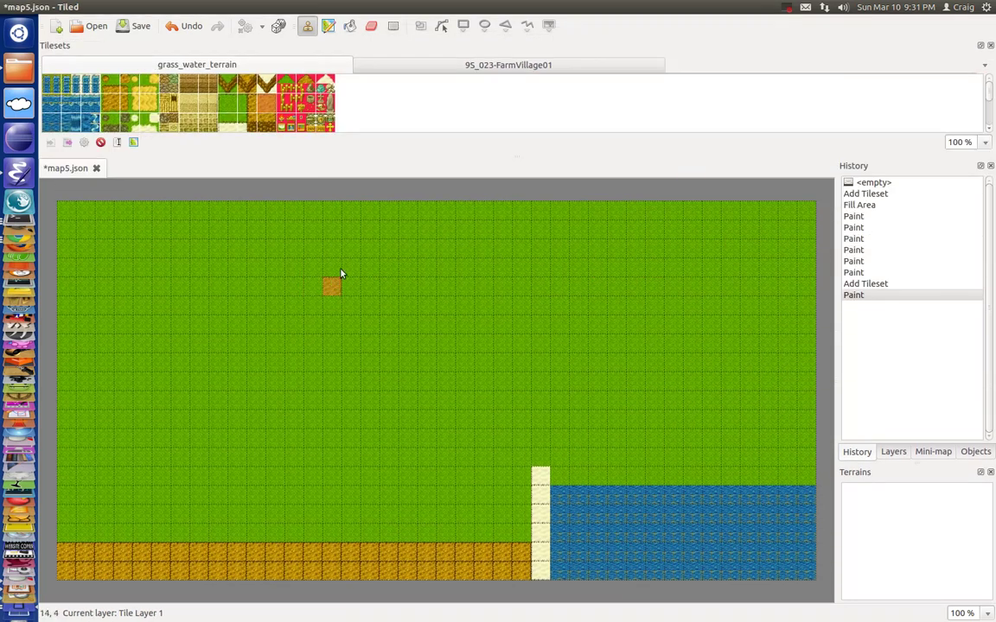
left_click(371, 28)
left_click(538, 475)
left_click_drag(540, 493, 543, 512)
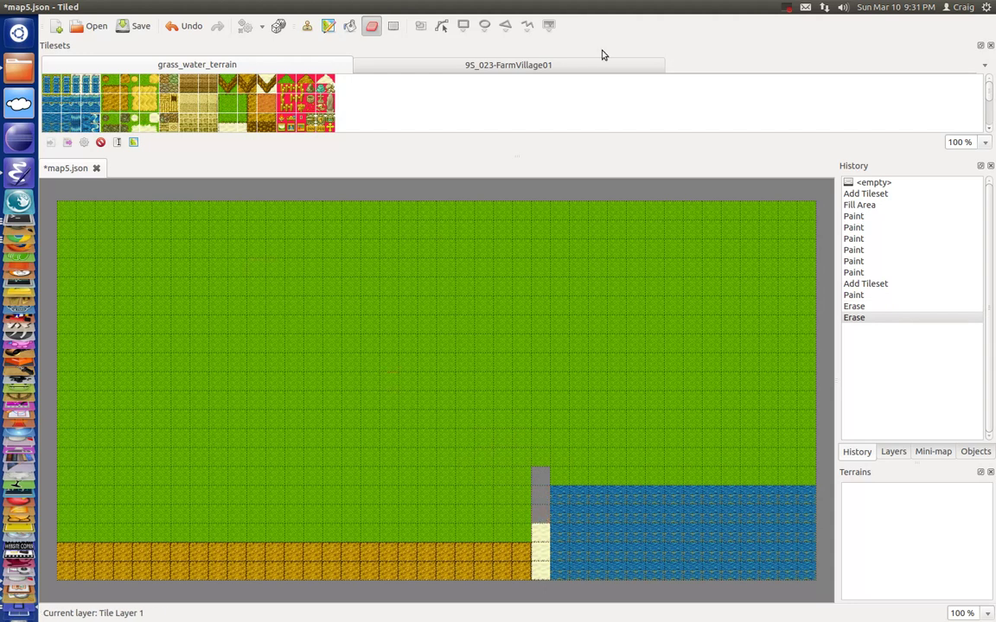
Undock the Tilesets panel, fill the three erased cells above the sand with plain grass, and close the panel.
left_click(980, 45)
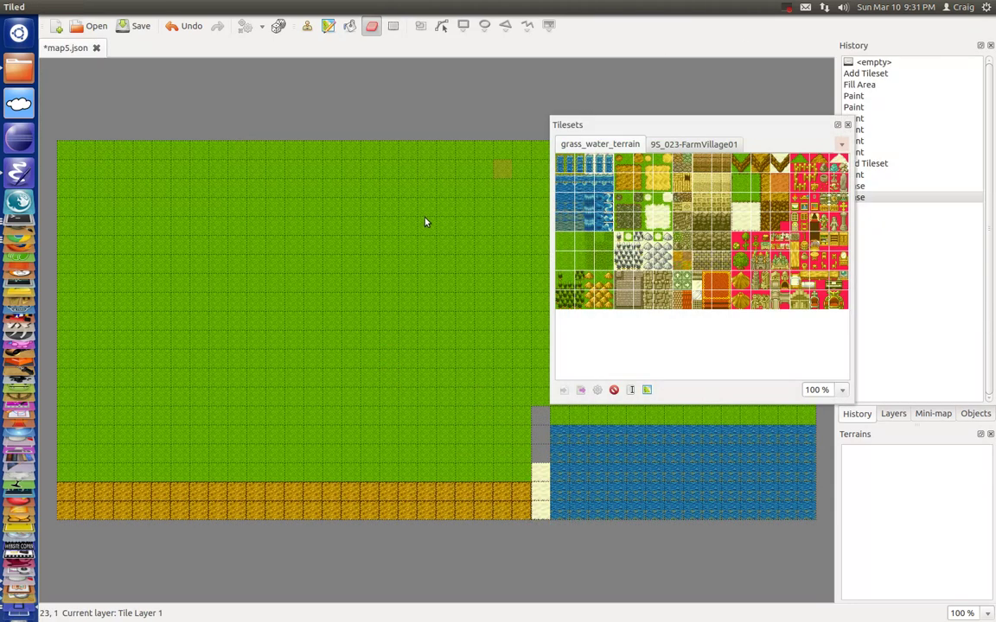
left_click(567, 243)
left_click_drag(540, 423, 540, 456)
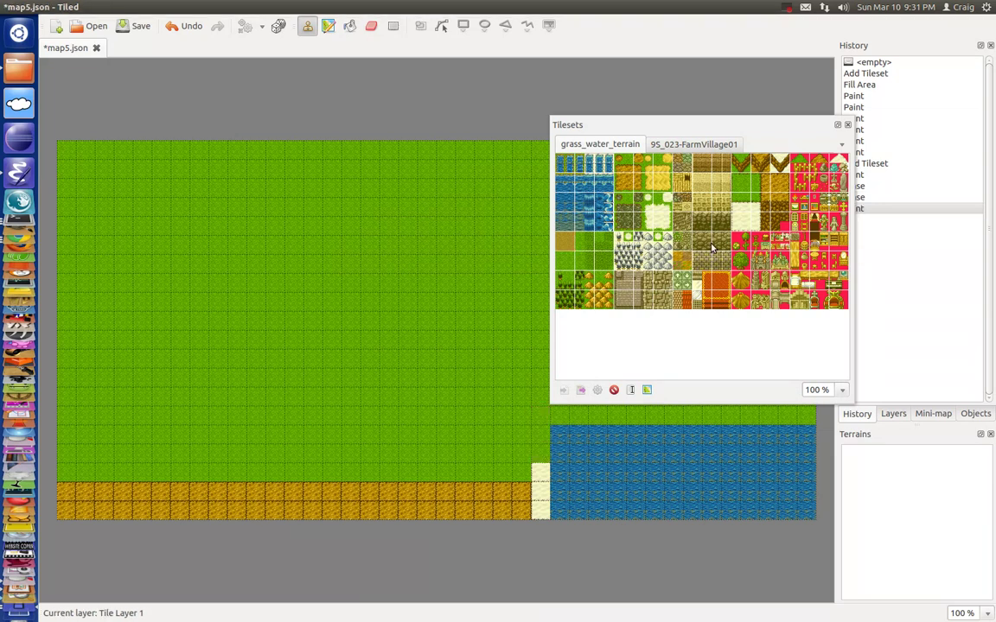
left_click(748, 135)
left_click(847, 125)
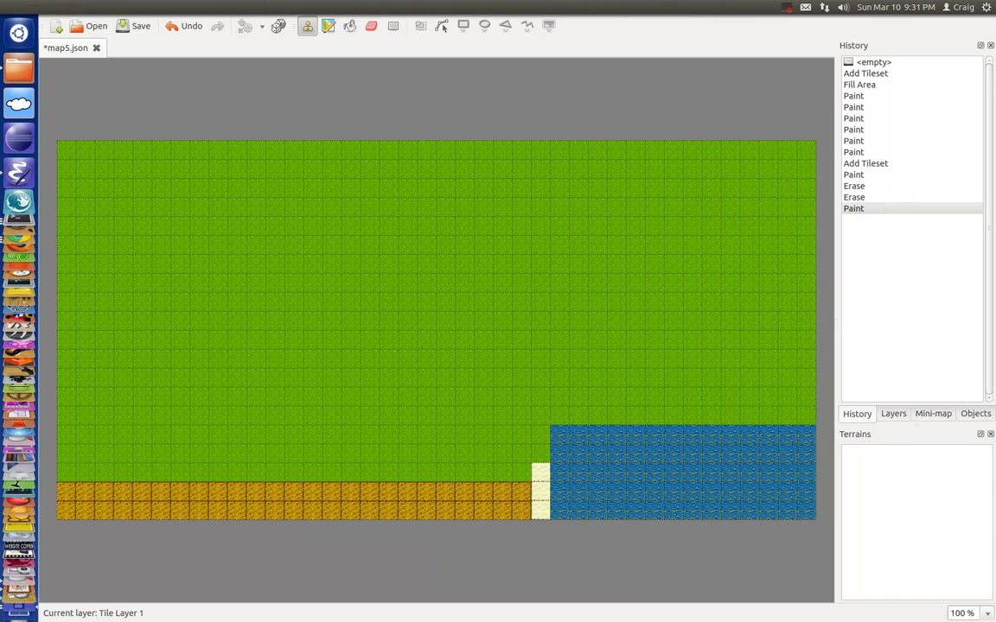
Rename the map's only layer, Tile Layer 1, to ground.
left_click(891, 413)
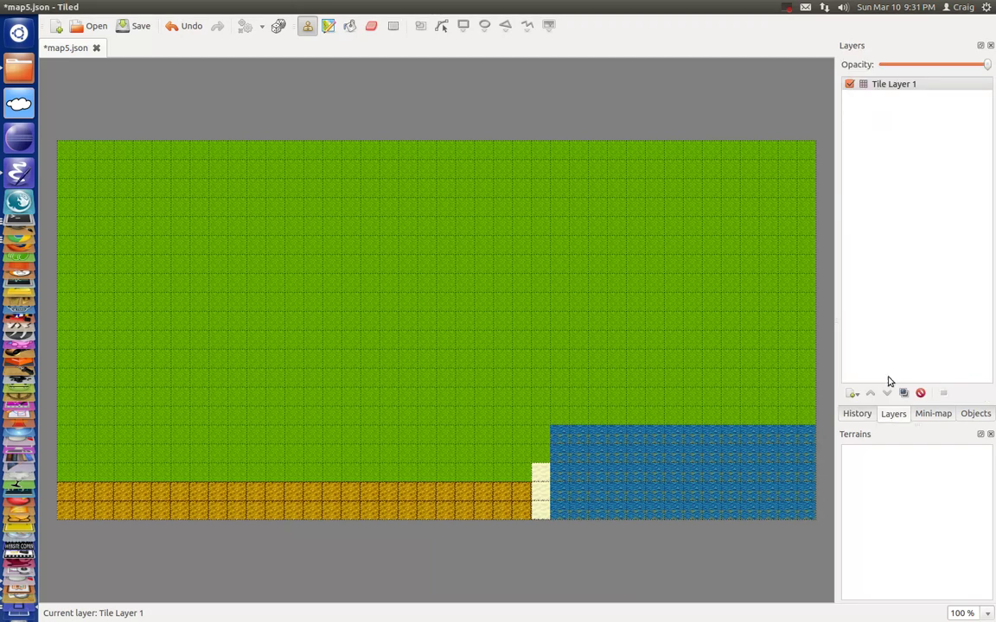
double_click(899, 84)
left_click(899, 84)
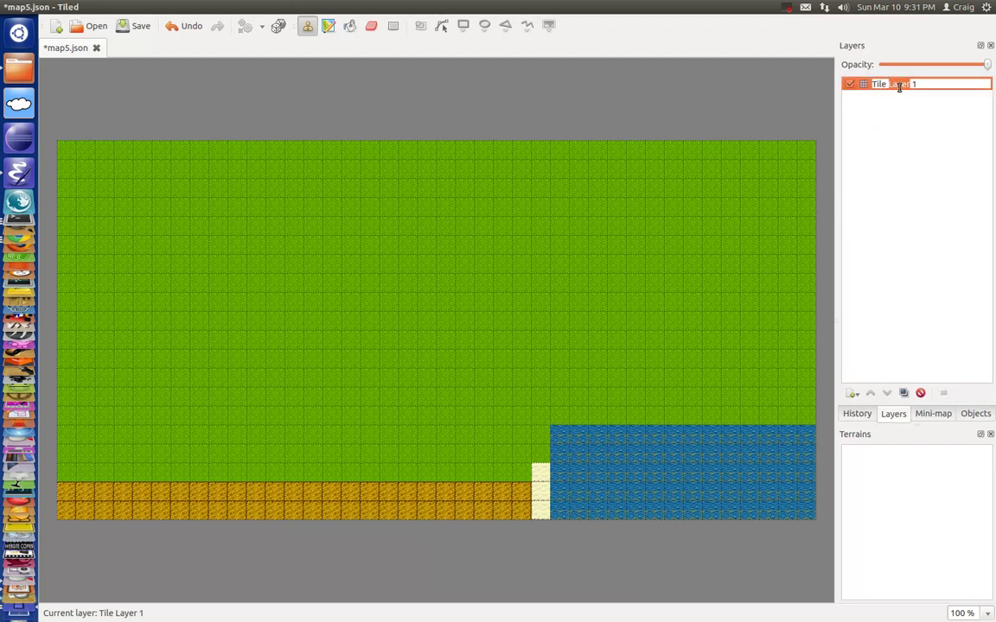
triple_click(880, 84)
key("BackSpace")
key("Return")
Add a custom property named collision with the value 0 to the ground layer.
right_click(889, 84)
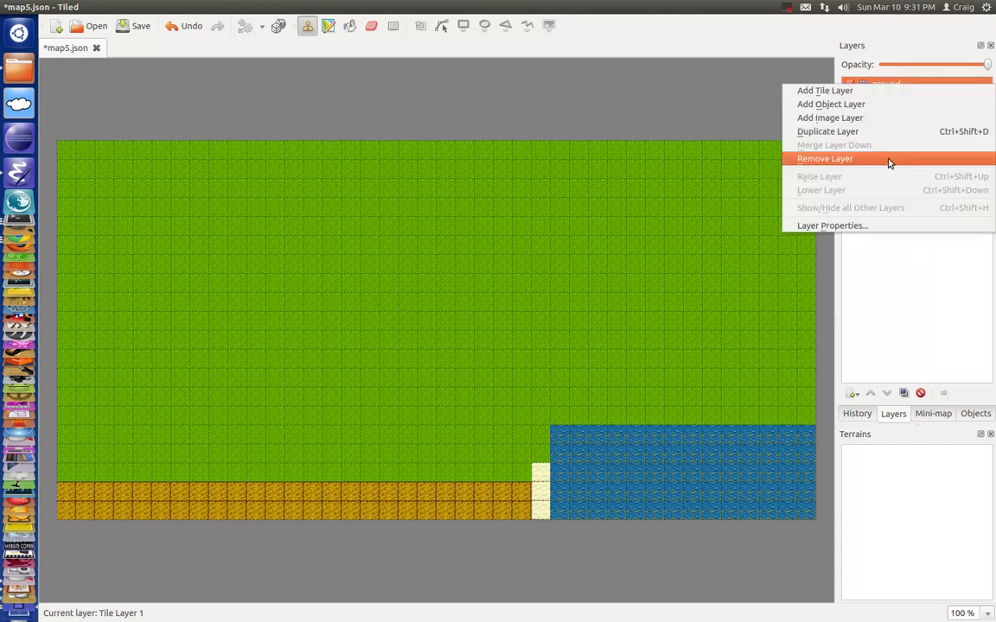
left_click(873, 224)
double_click(533, 375)
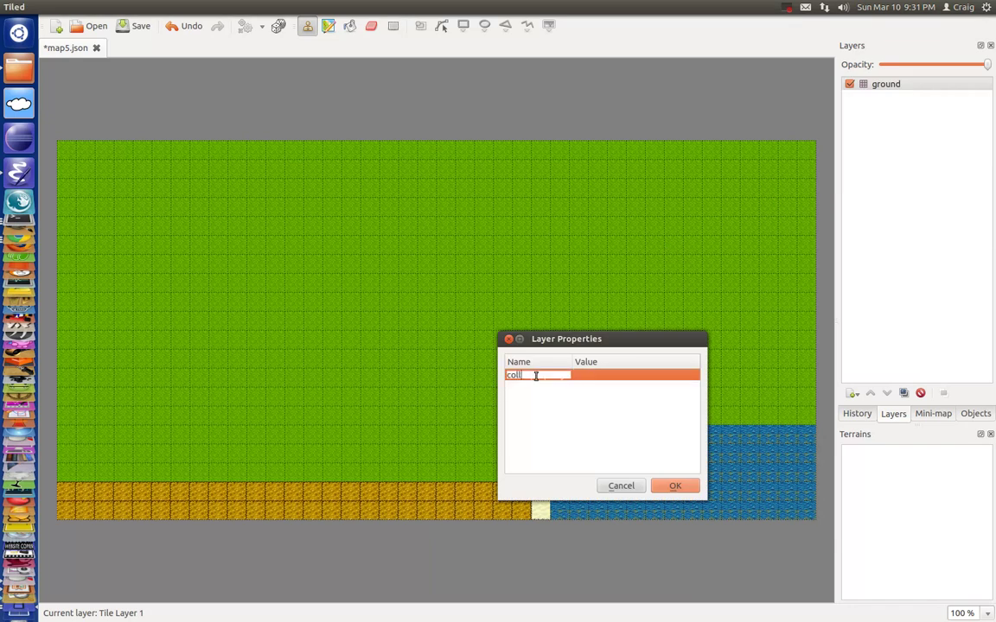
type("collision")
left_click(600, 378)
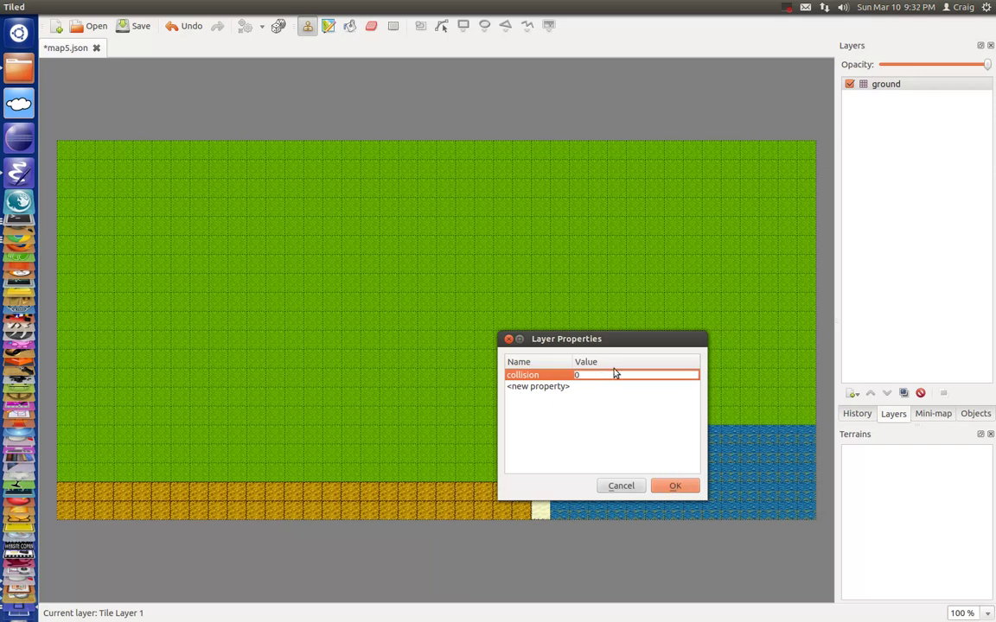
left_click(675, 486)
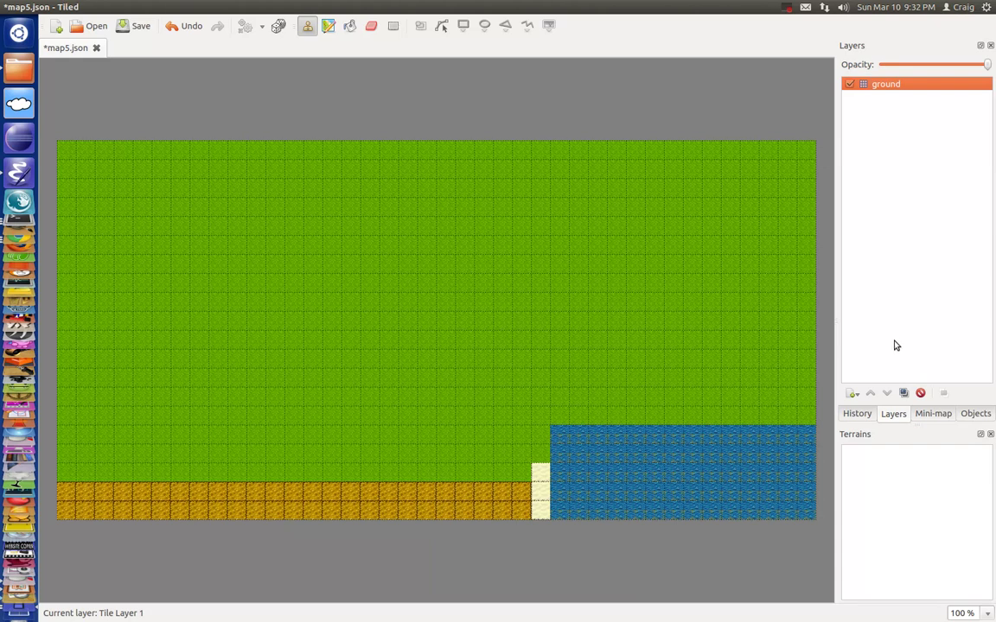
Add a second tile layer above ground and name it obstacles.
left_click(852, 393)
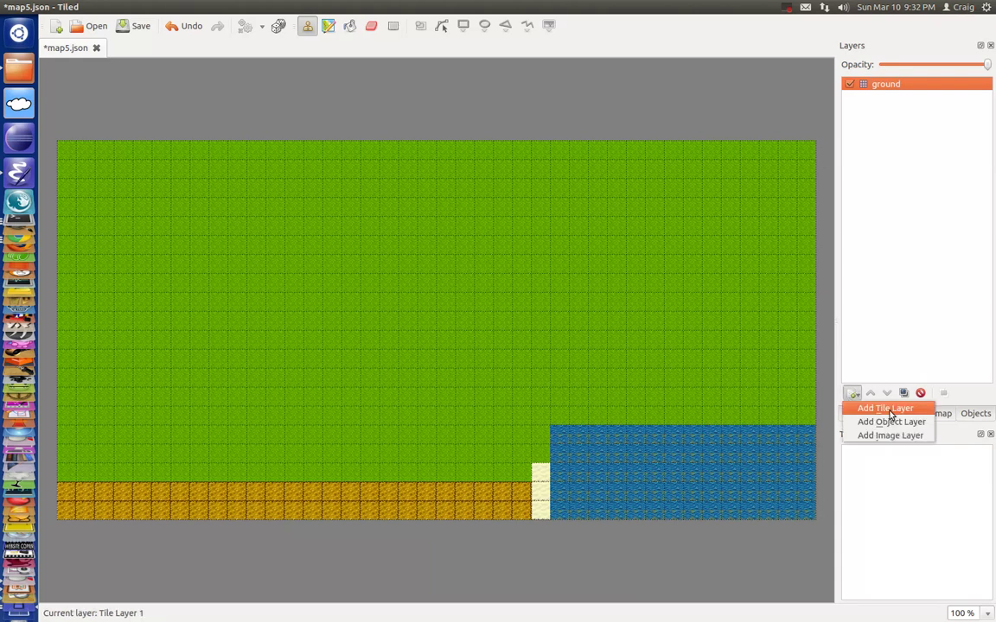
left_click(873, 407)
left_click(914, 84)
left_click_drag(923, 84, 867, 89)
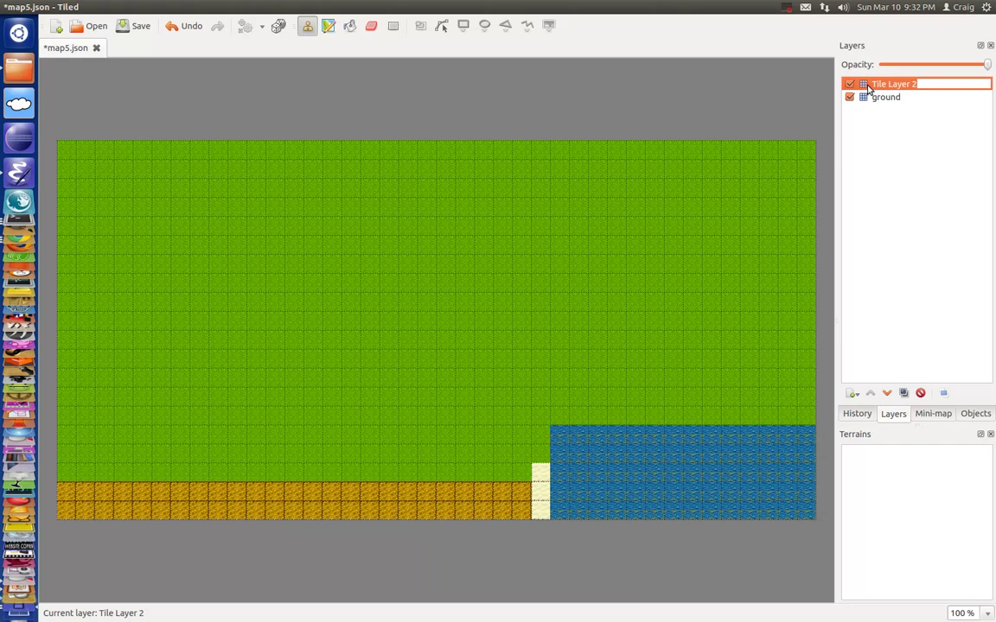
type("obstacles")
left_click(863, 84)
Add a custom property named collision with the value true to the obstacles layer.
right_click(869, 86)
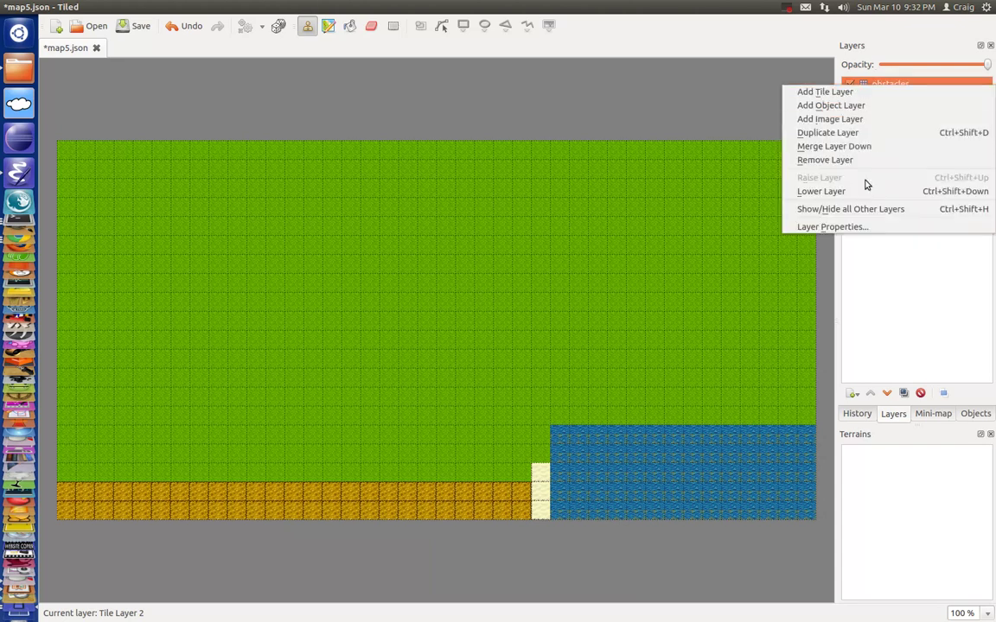
left_click(867, 227)
double_click(529, 394)
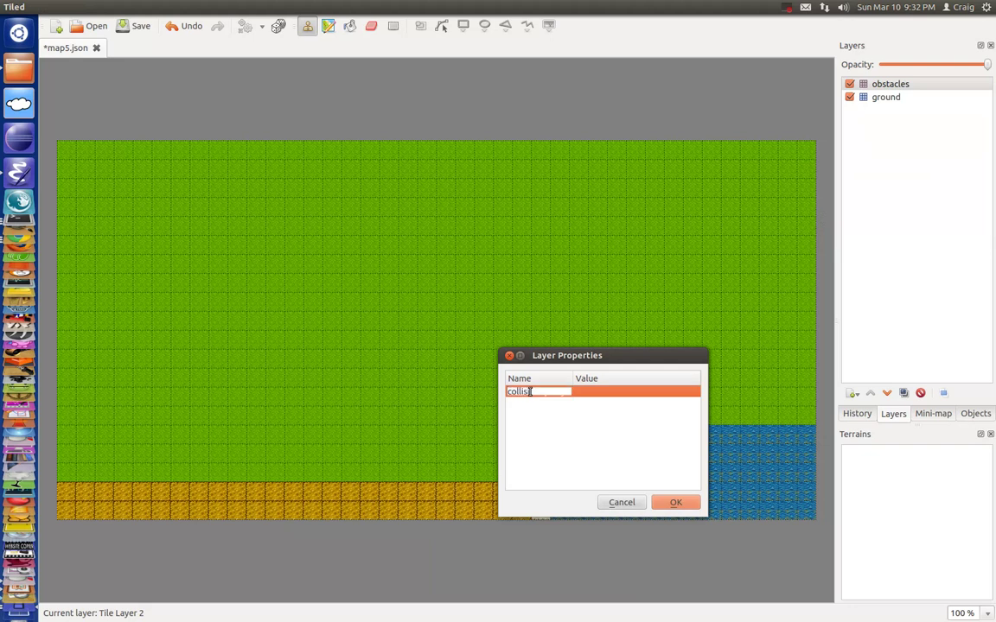
type("collision")
left_click(611, 393)
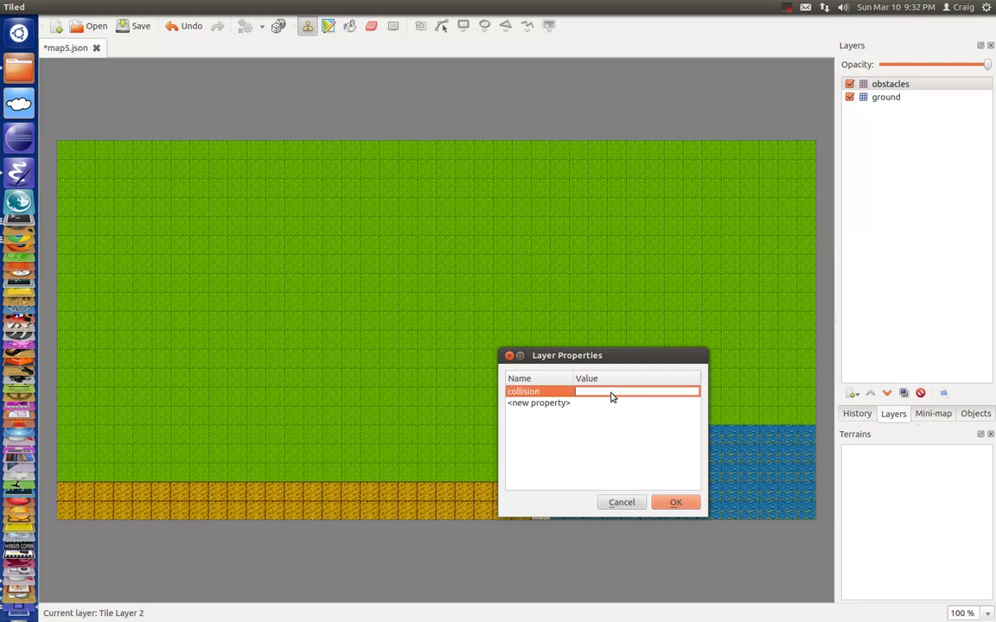
type("true")
left_click(675, 502)
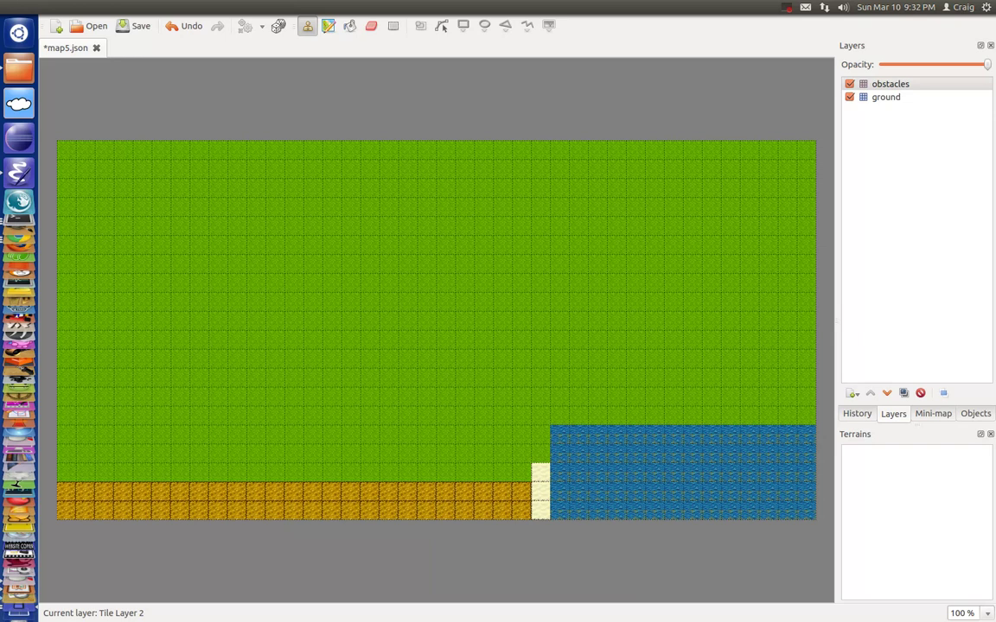
Place seven small conifers from the farm village tileset in a loose diagonal group on the map's western grass.
left_click(218, 321)
left_click(223, 350)
left_click(240, 370)
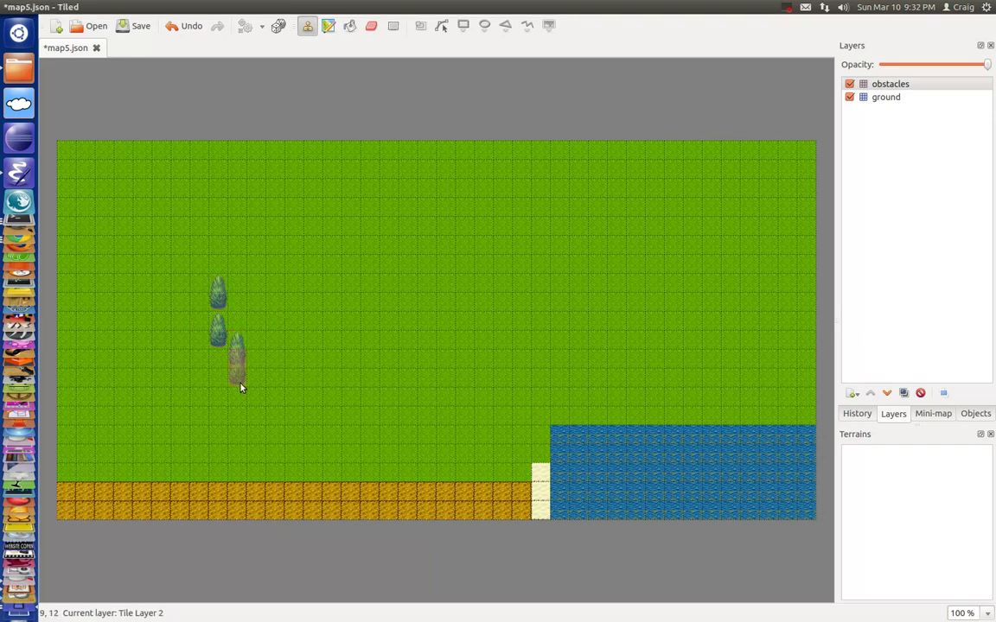
left_click(277, 428)
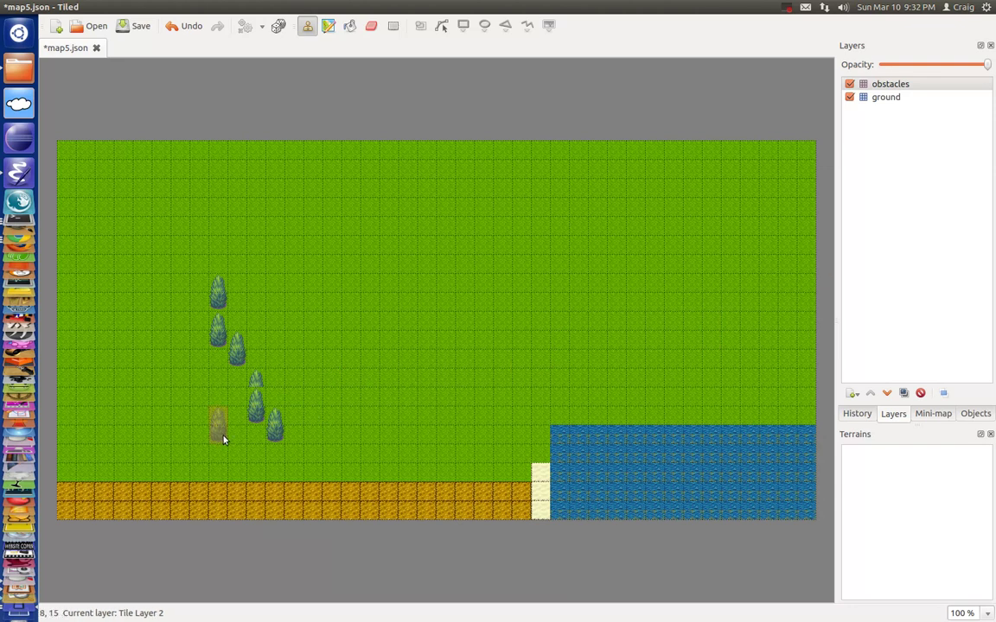
left_click(256, 377)
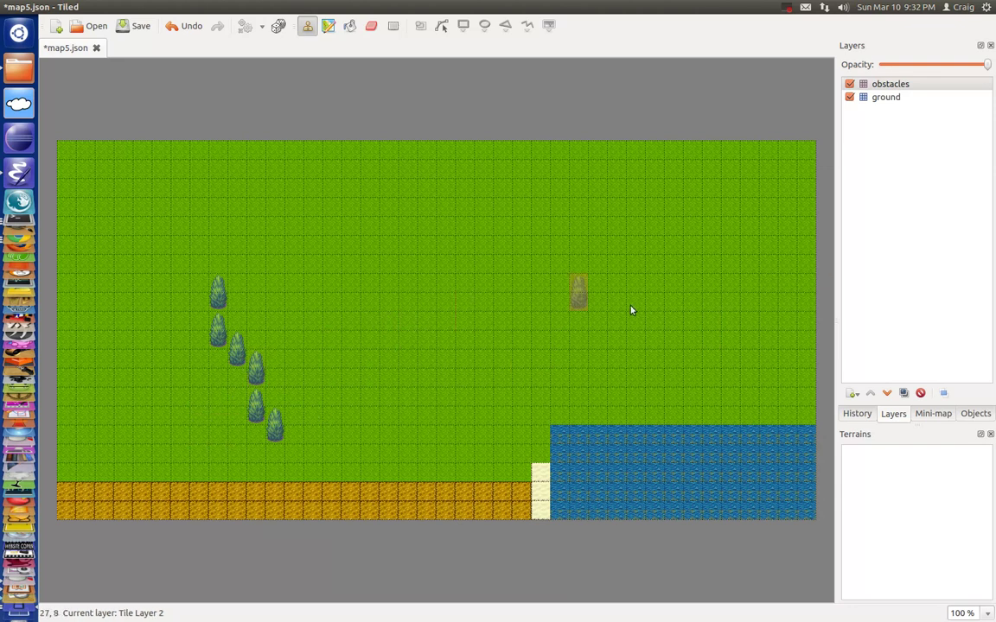
left_click(257, 321)
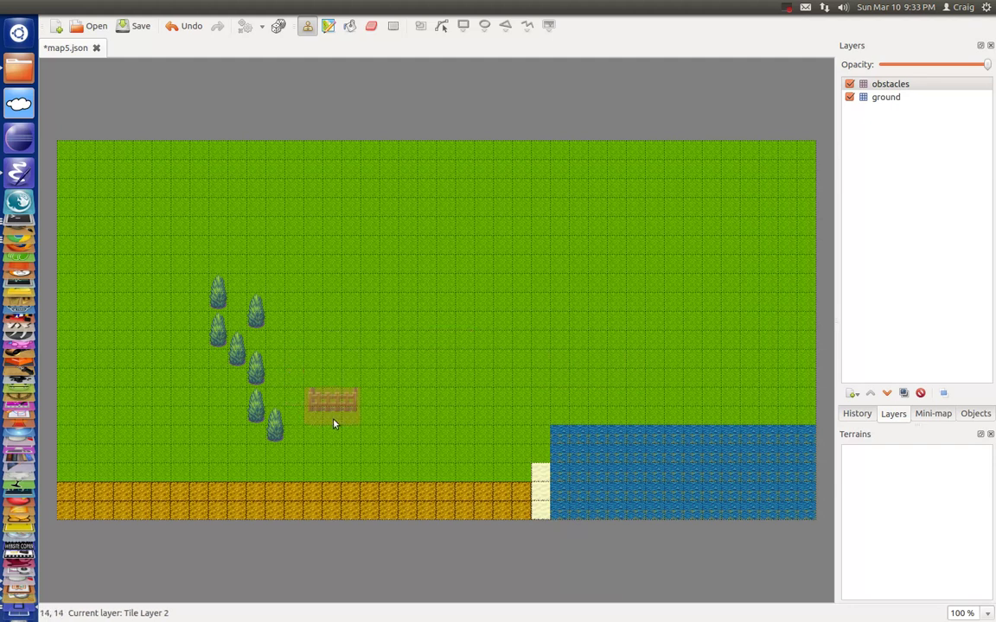
Line the map's top edge with wooden fence sections and its right edge with barrels down to the water.
left_click(196, 167)
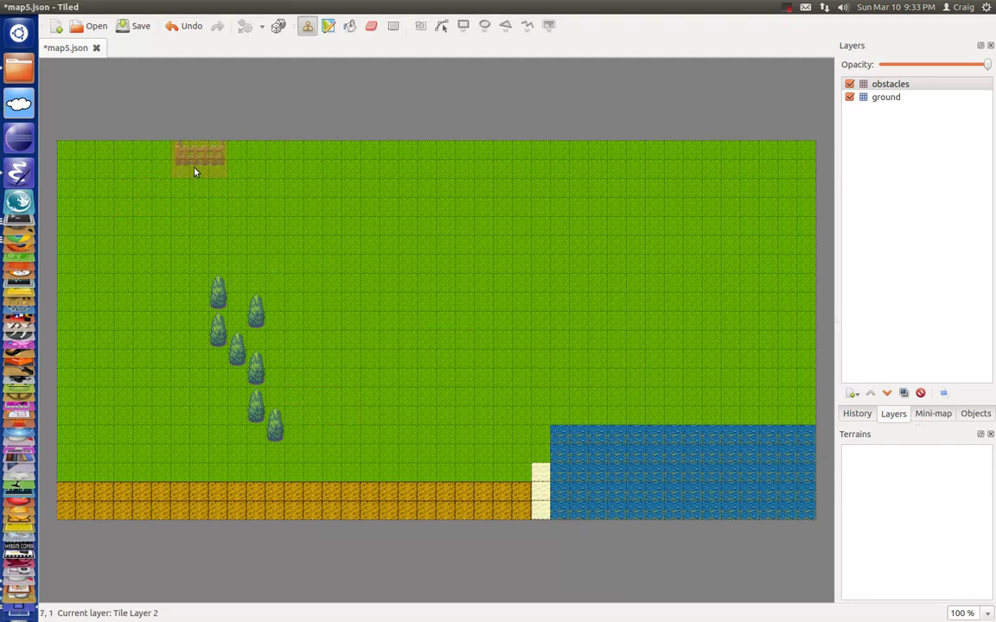
left_click(256, 165)
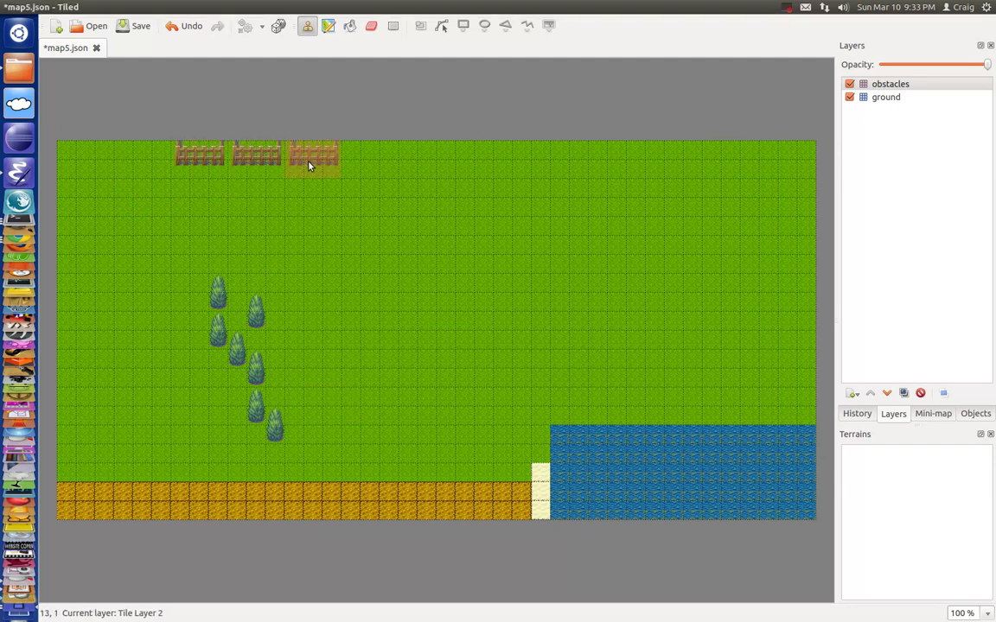
left_click(563, 168)
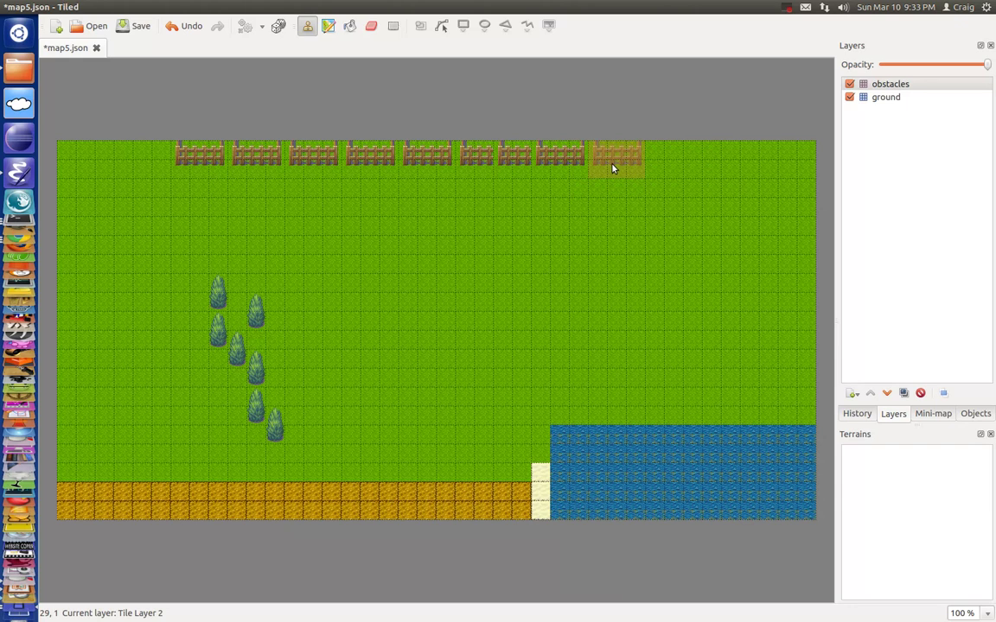
left_click(791, 166)
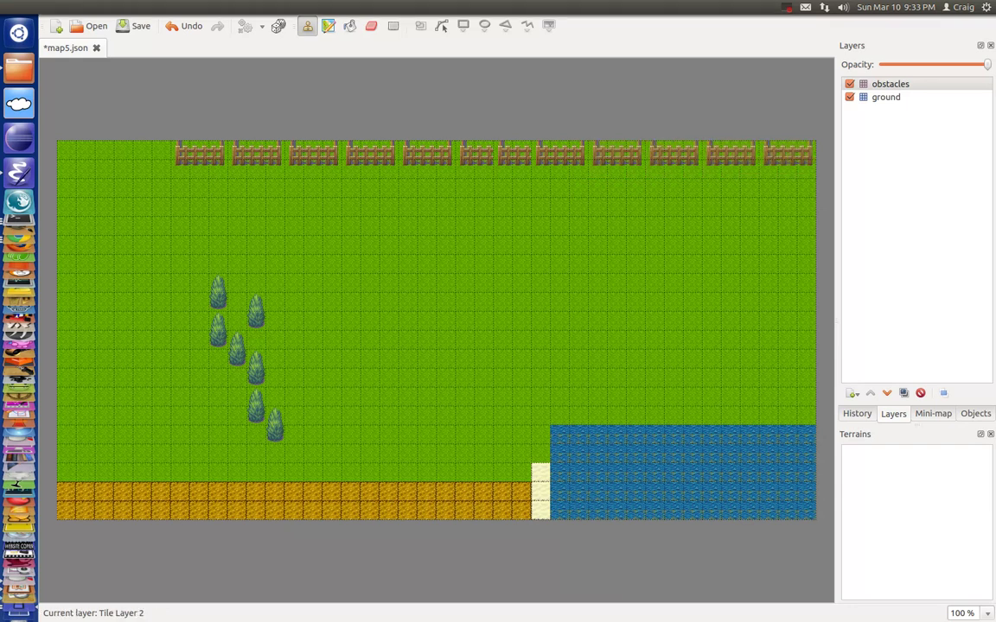
left_click_drag(805, 168, 806, 413)
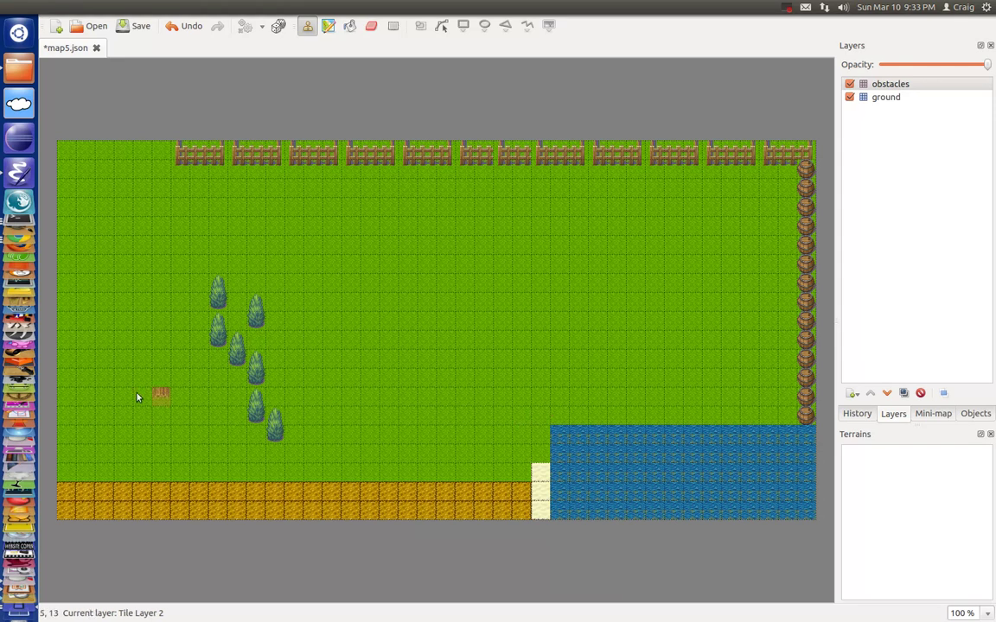
Place two log piles west of the conifers and two plant-filled baskets on the grass near the map's centre.
left_click(104, 378)
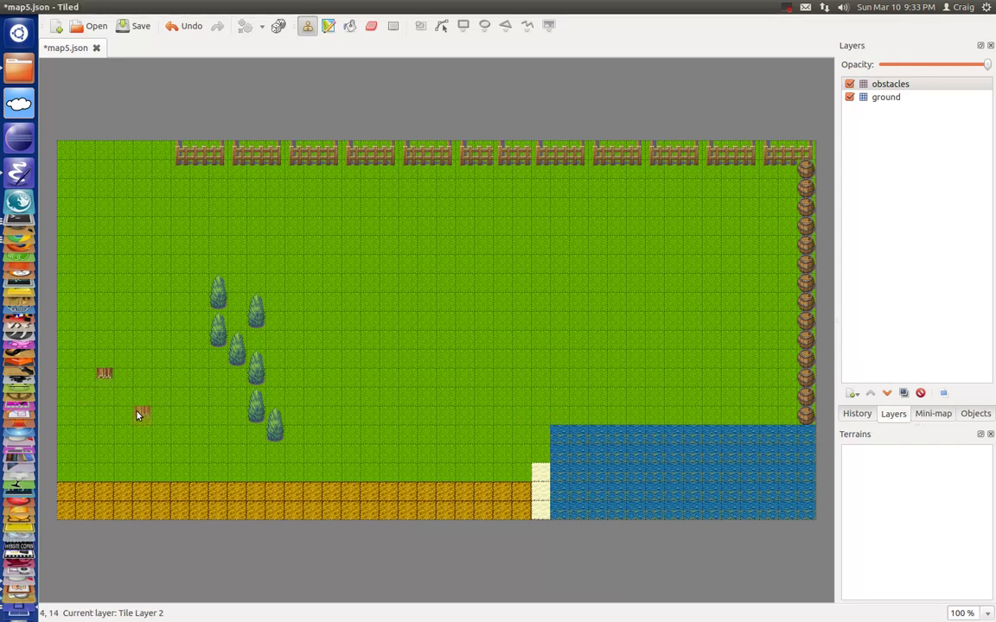
left_click(137, 415)
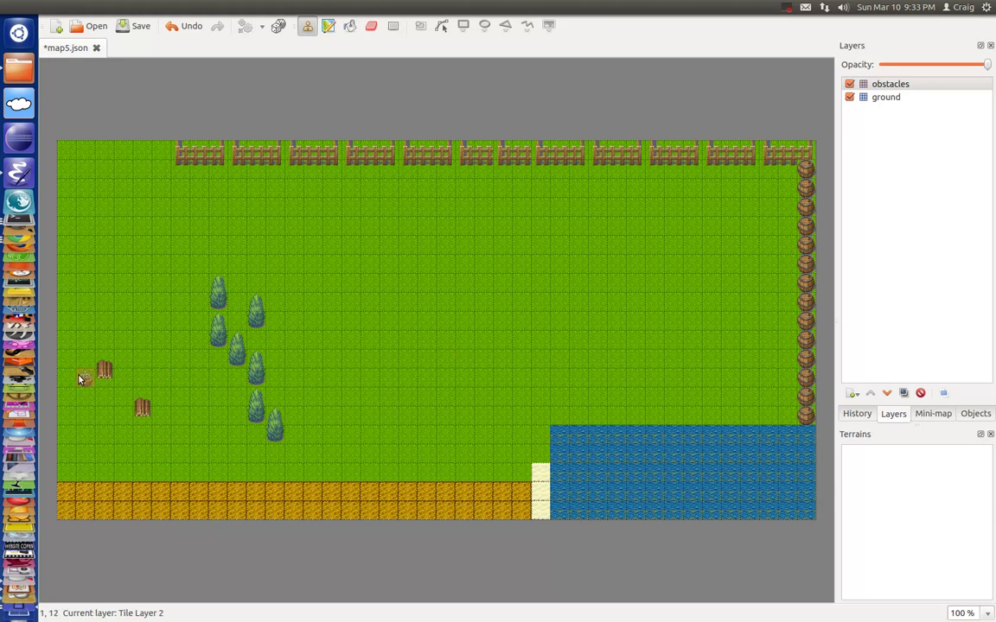
left_click(426, 399)
left_click(534, 381)
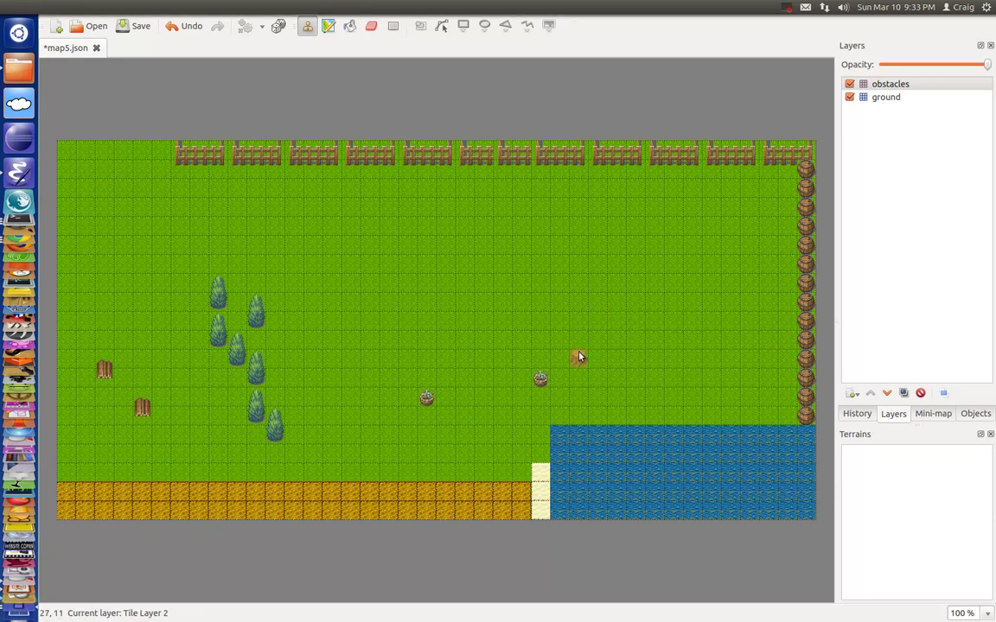
Place four tree stumps on the grass above the water and two large trees just north of them.
left_click(652, 399)
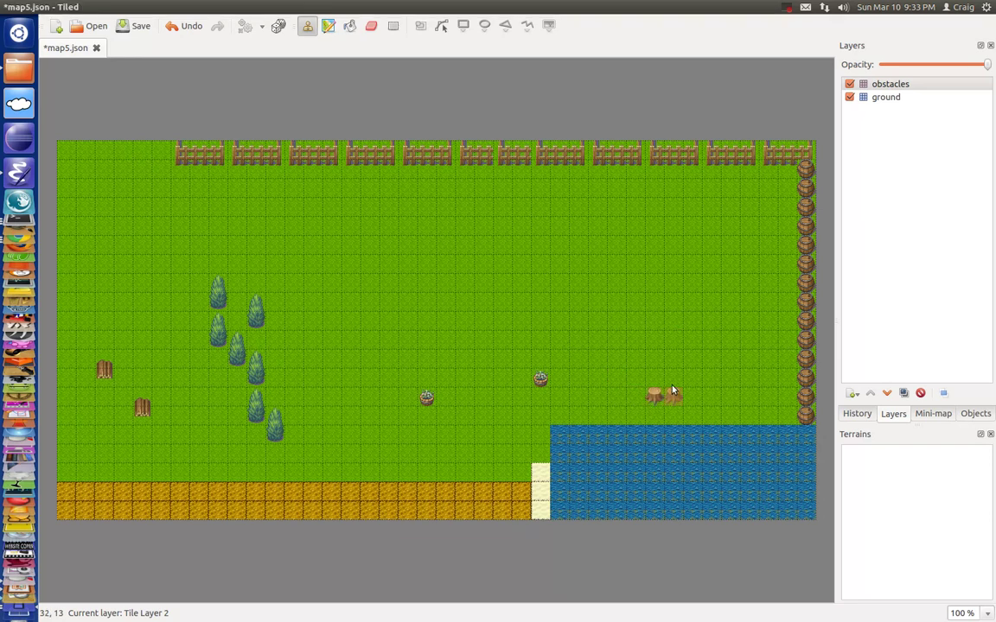
left_click(711, 356)
left_click(710, 338)
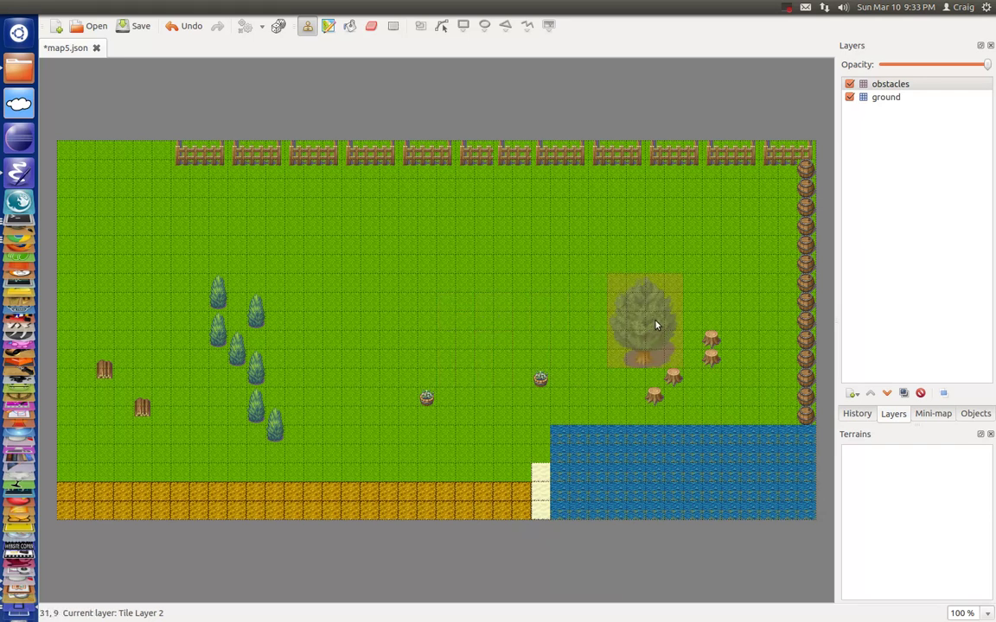
left_click(676, 292)
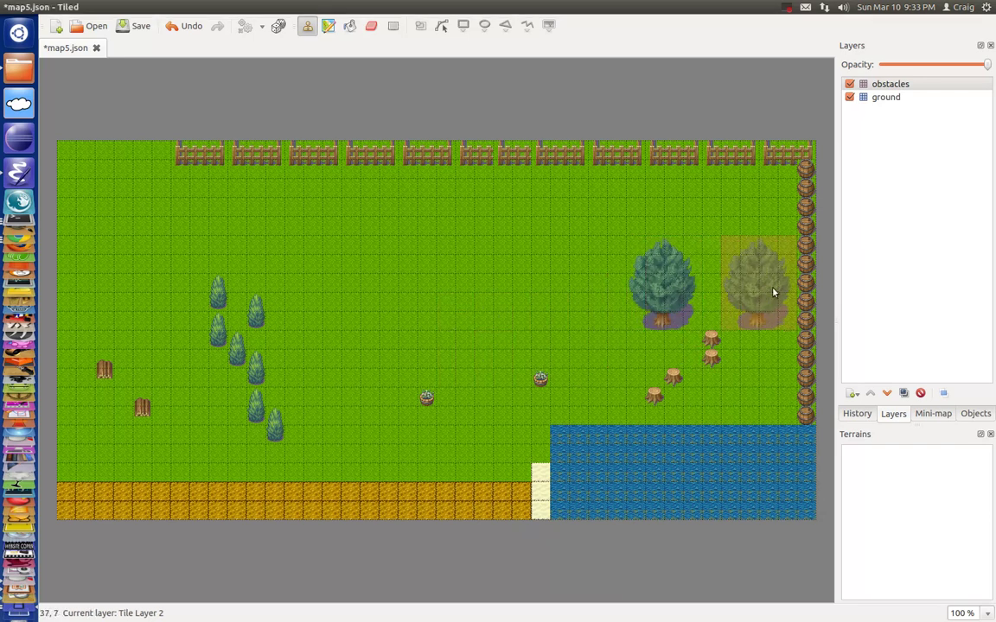
left_click(742, 249)
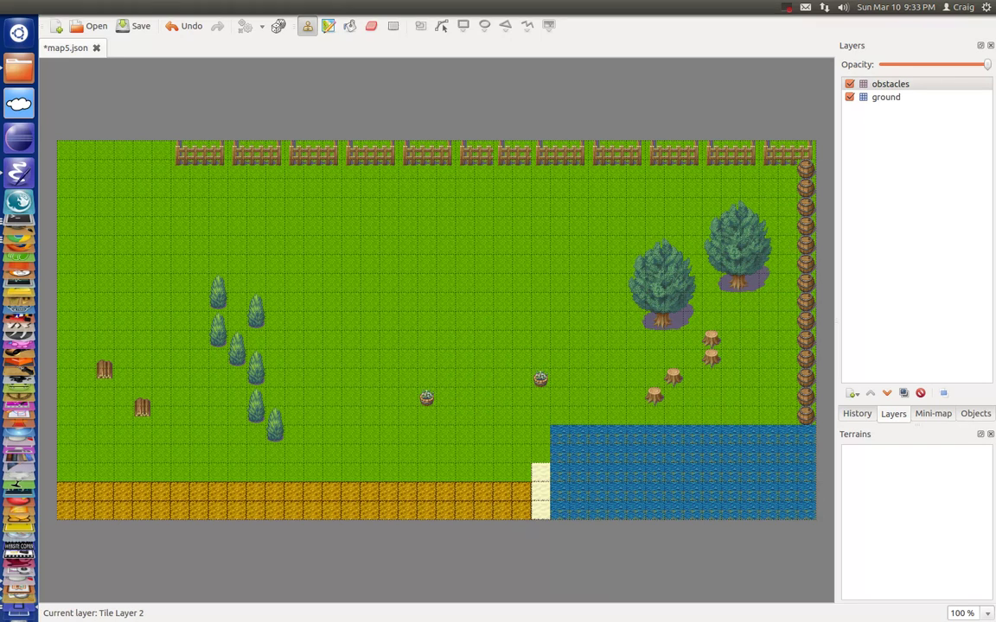
Place the farmer and an empty basket between the two plant baskets, plus three small tufts on the grass to their northwest.
left_click(425, 397)
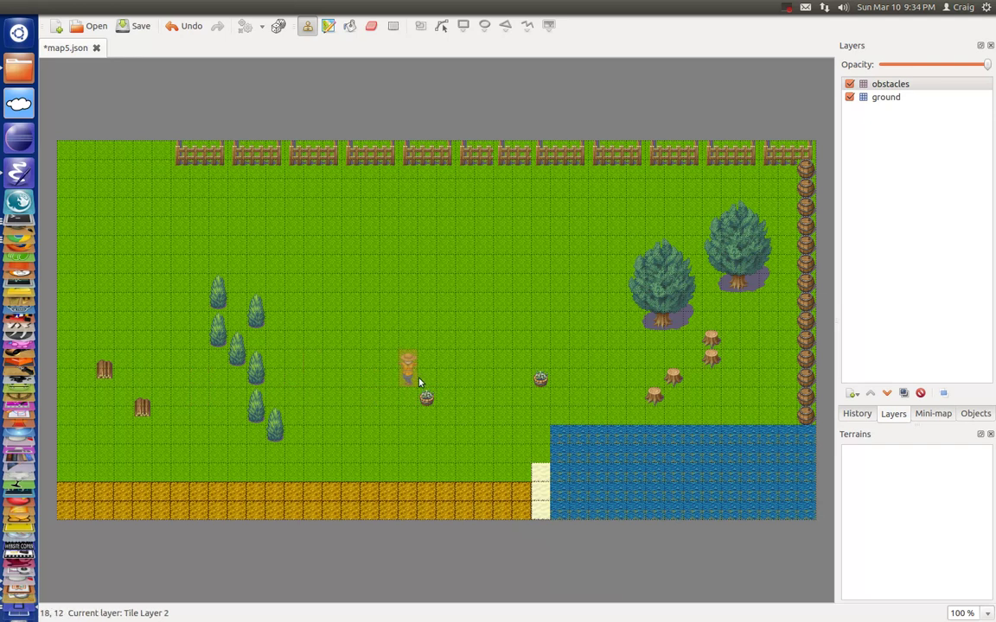
left_click(474, 380)
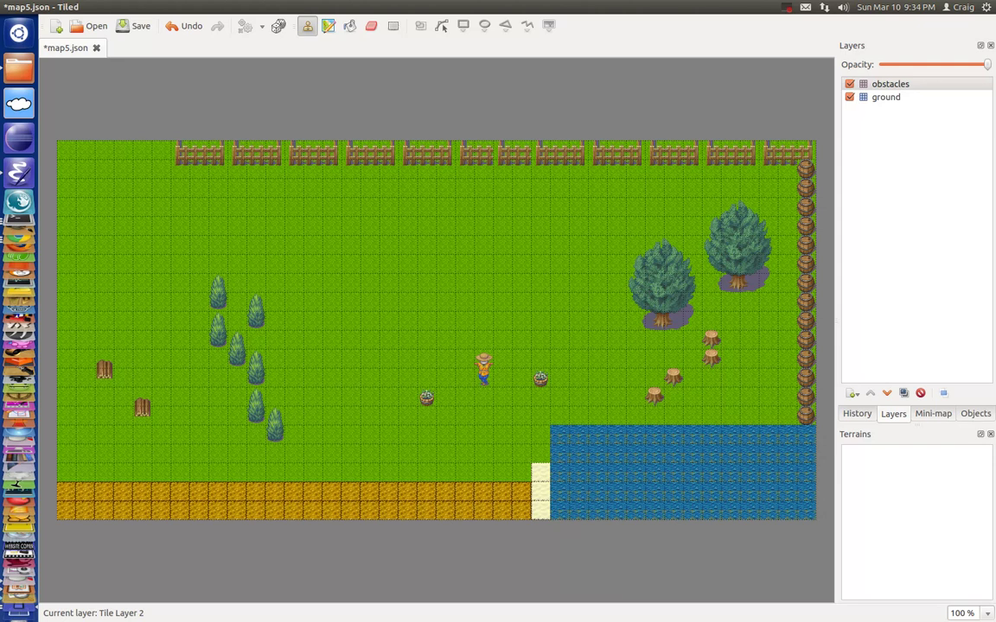
left_click(522, 398)
left_click(399, 348)
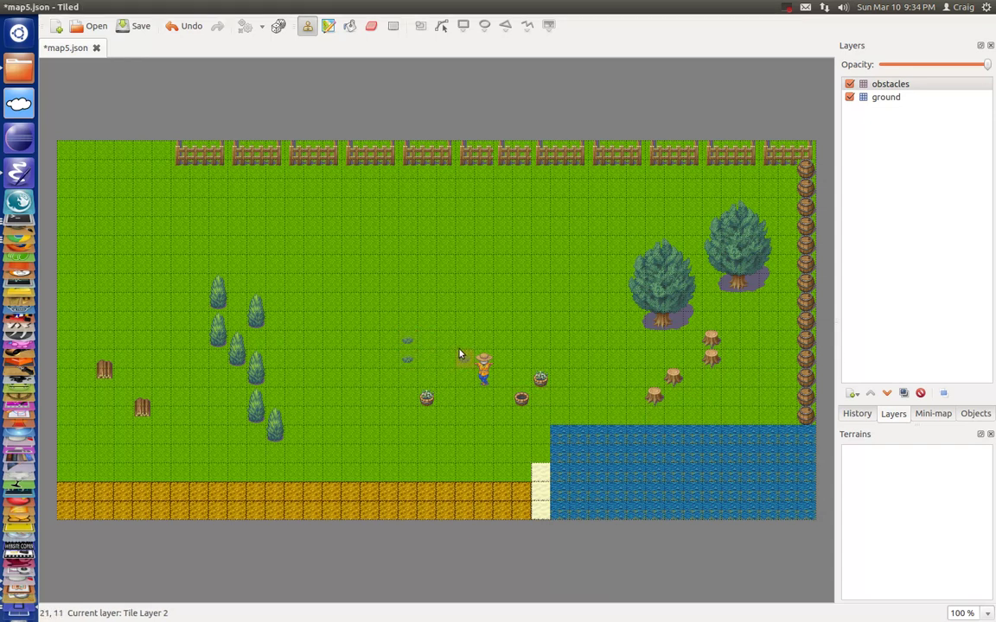
left_click(445, 340)
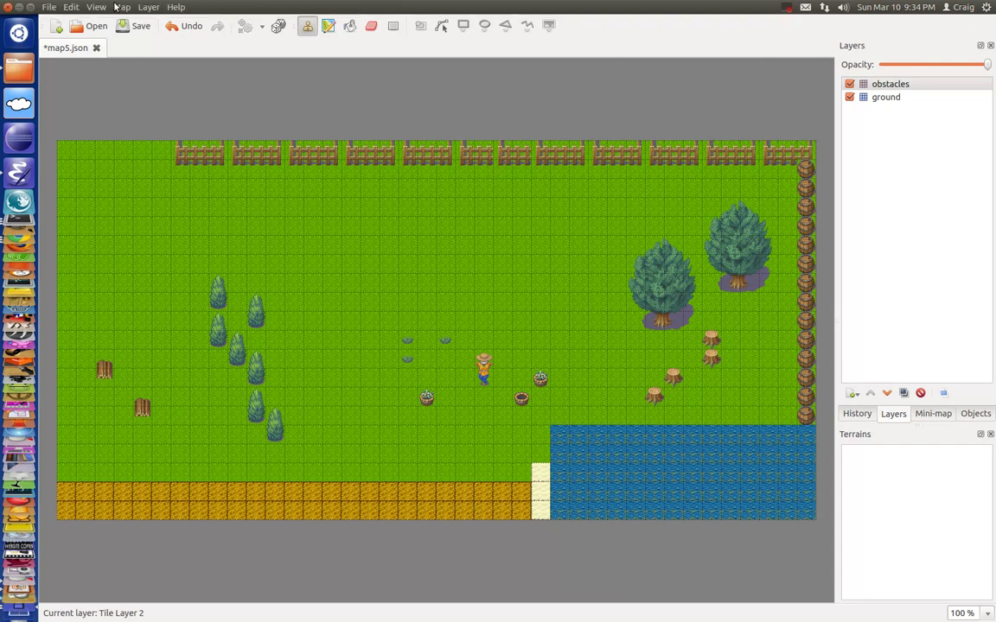
Add 9S_undersea.png to the map as a new tileset with 32 px by 32 px tiles.
left_click(119, 7)
left_click(129, 24)
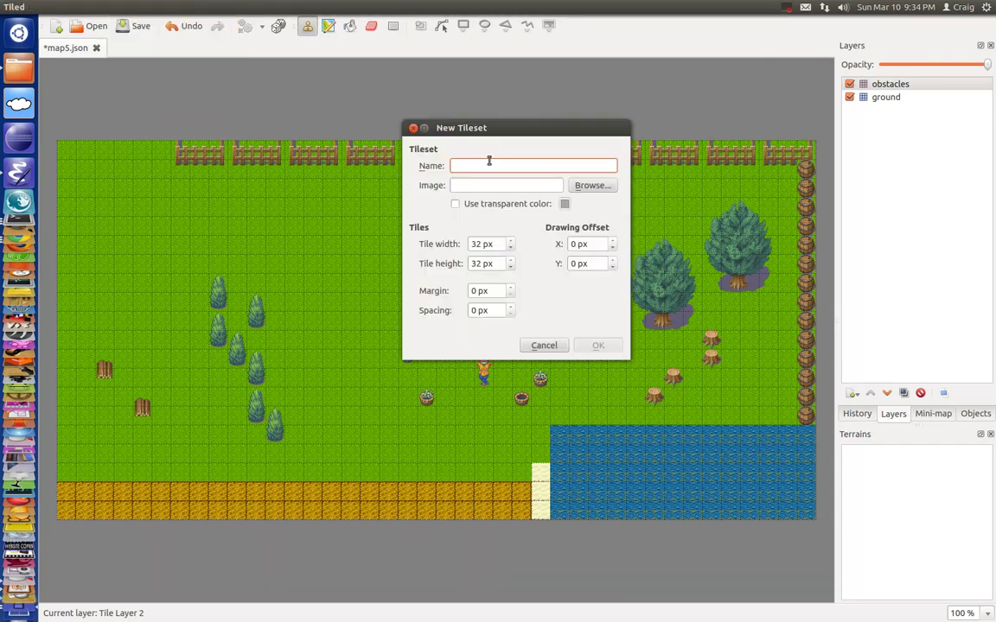
left_click(586, 191)
double_click(363, 137)
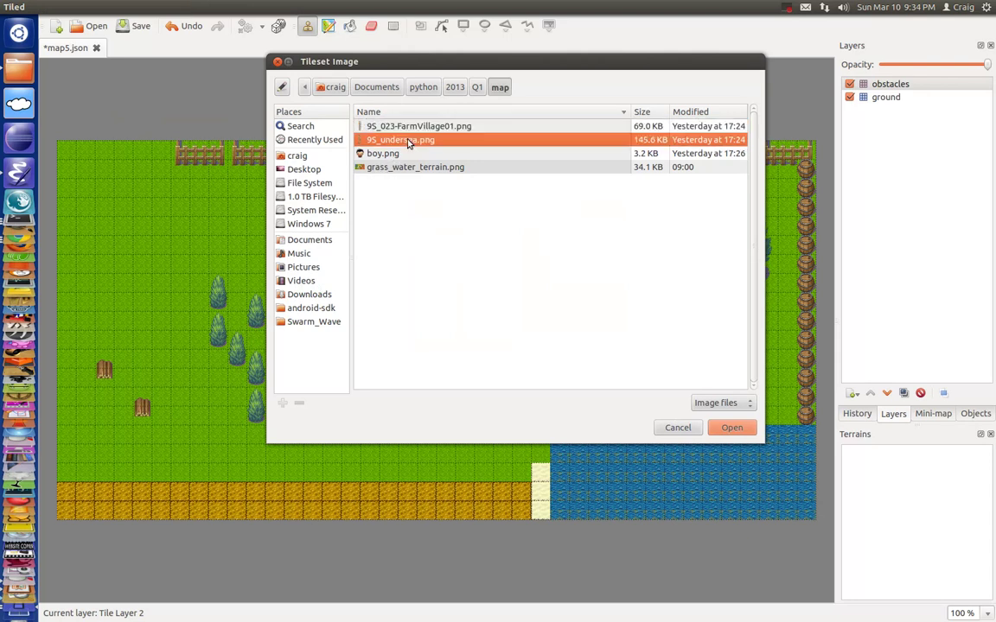
left_click(596, 346)
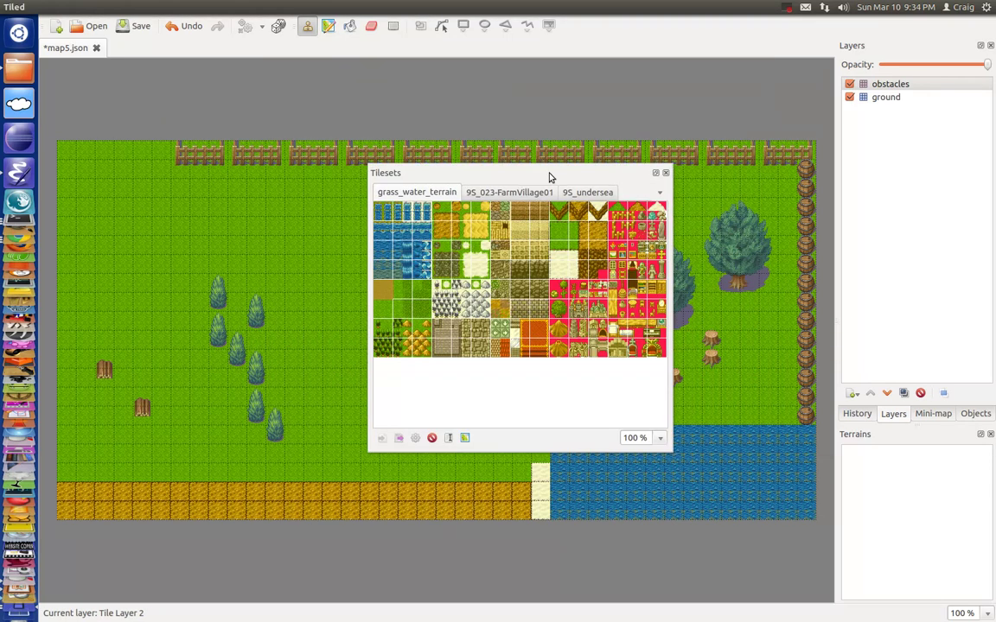
Place the red spiky sea plant from the 9S_undersea tileset in the water near the map's southeast corner.
left_click_drag(600, 183, 752, 100)
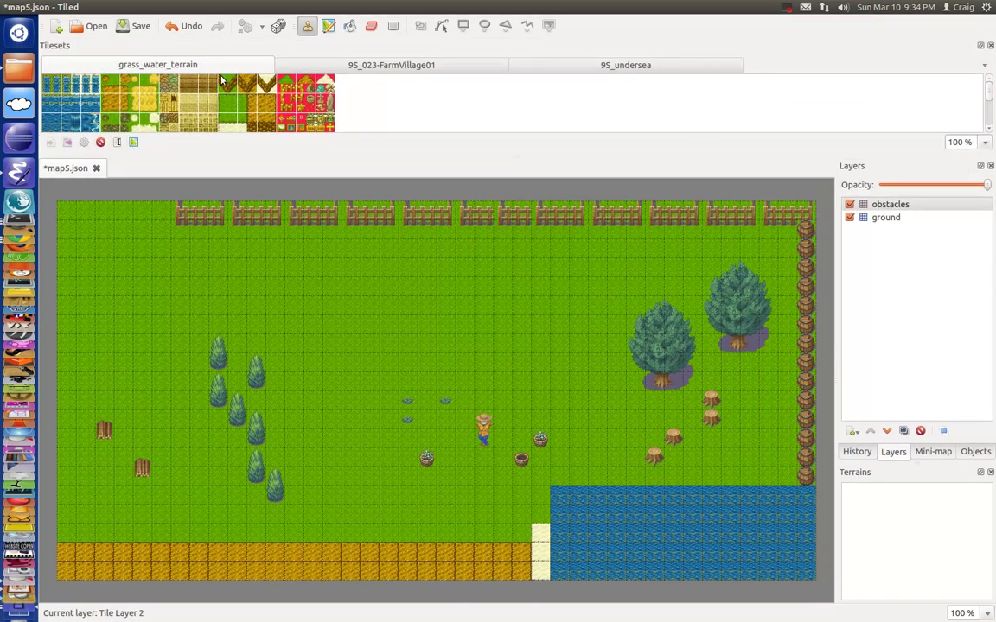
left_click(389, 67)
left_click(596, 66)
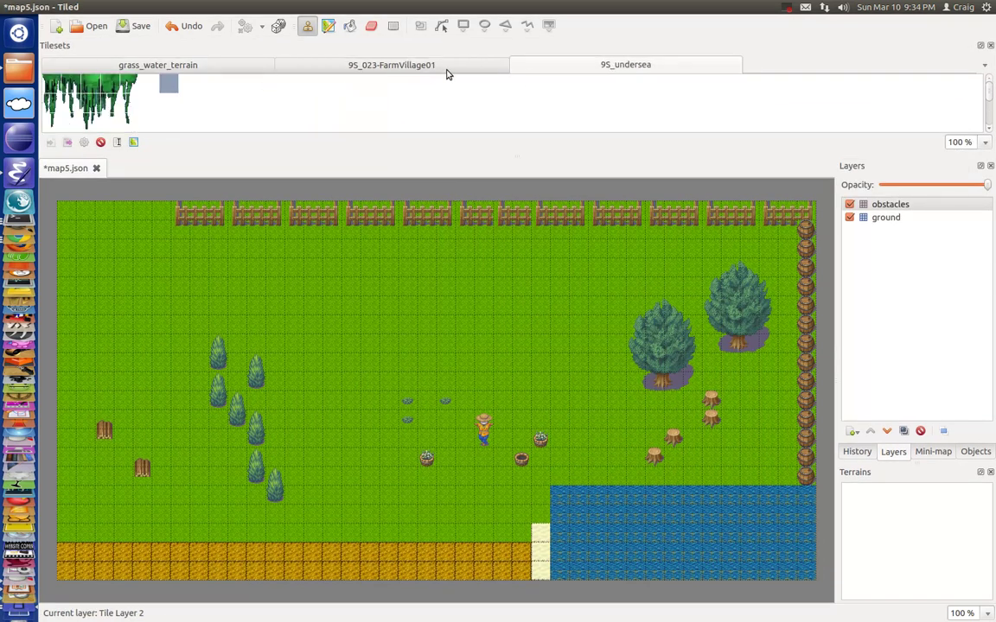
left_click(980, 50)
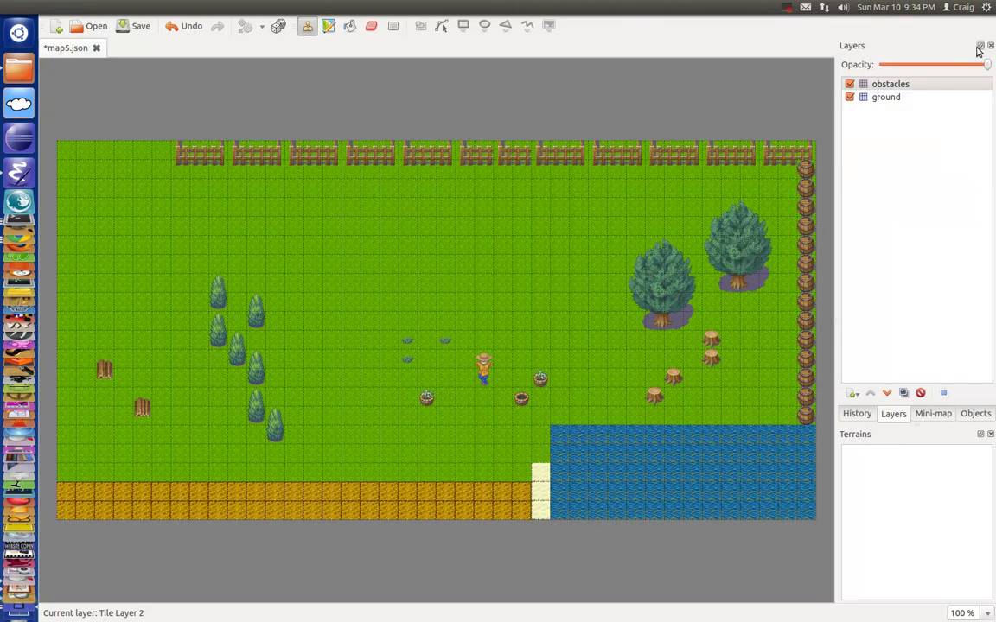
left_click_drag(569, 128, 740, 101)
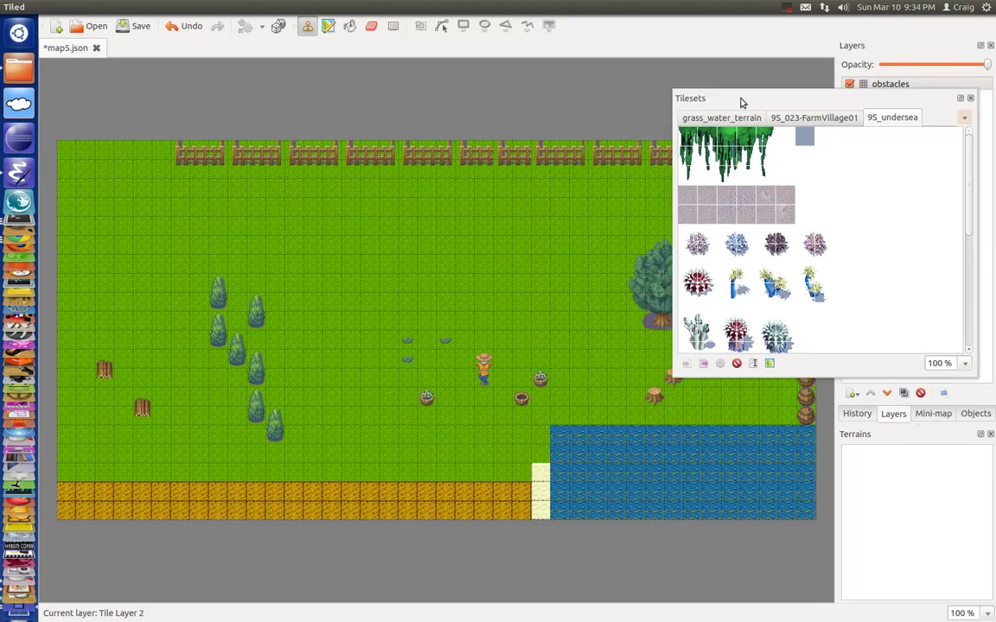
scroll(834, 247, "down", 3)
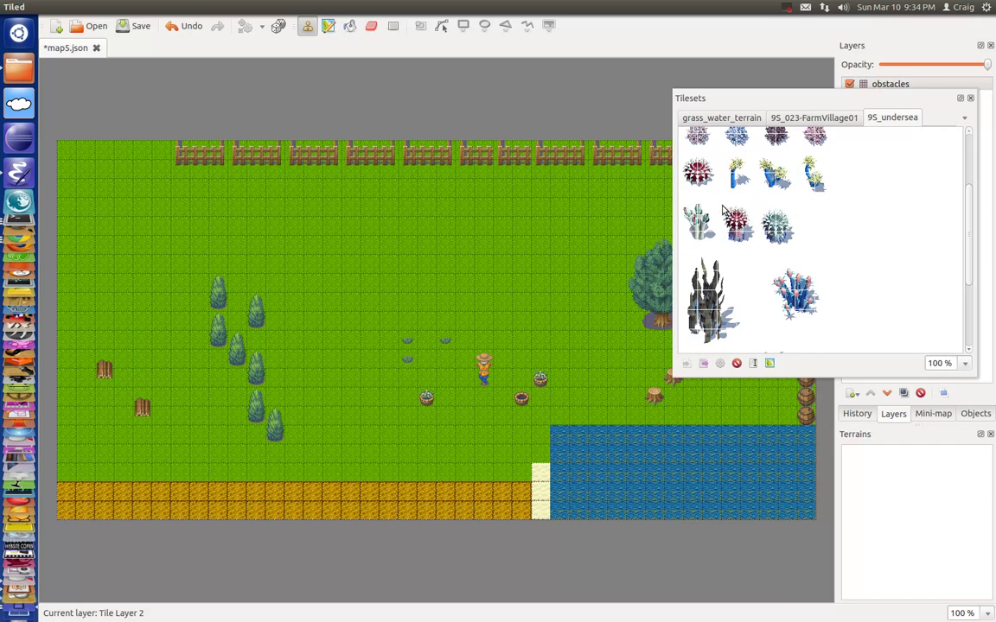
left_click(737, 222)
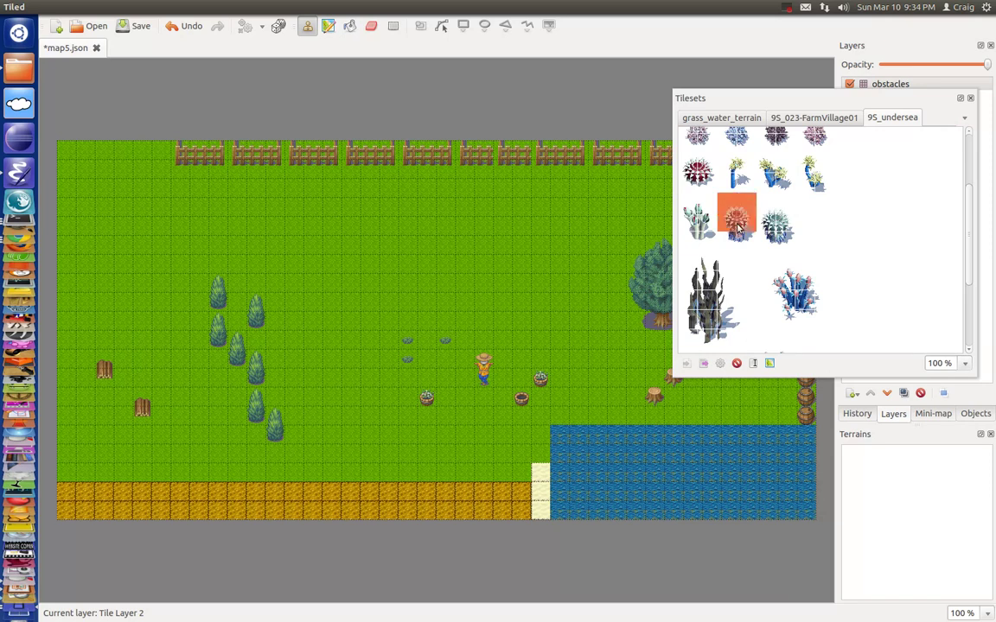
left_click(779, 489)
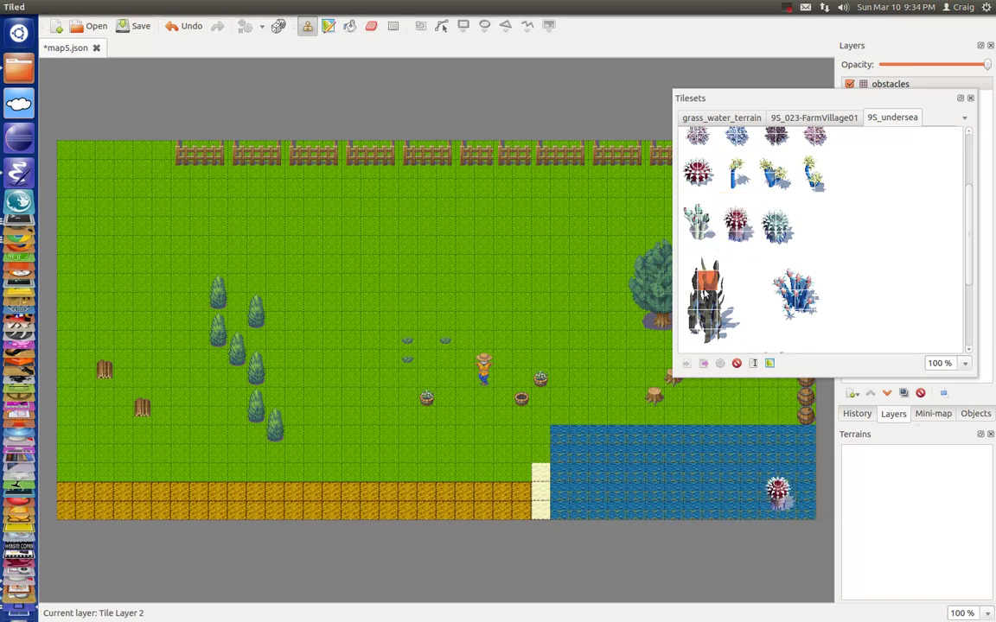
Place the tall dark seaweed cluster from 9S_undersea in the water west of the spiky plant and save the map.
left_click(709, 279)
left_click_drag(709, 278, 707, 342)
left_click_drag(682, 264, 728, 342)
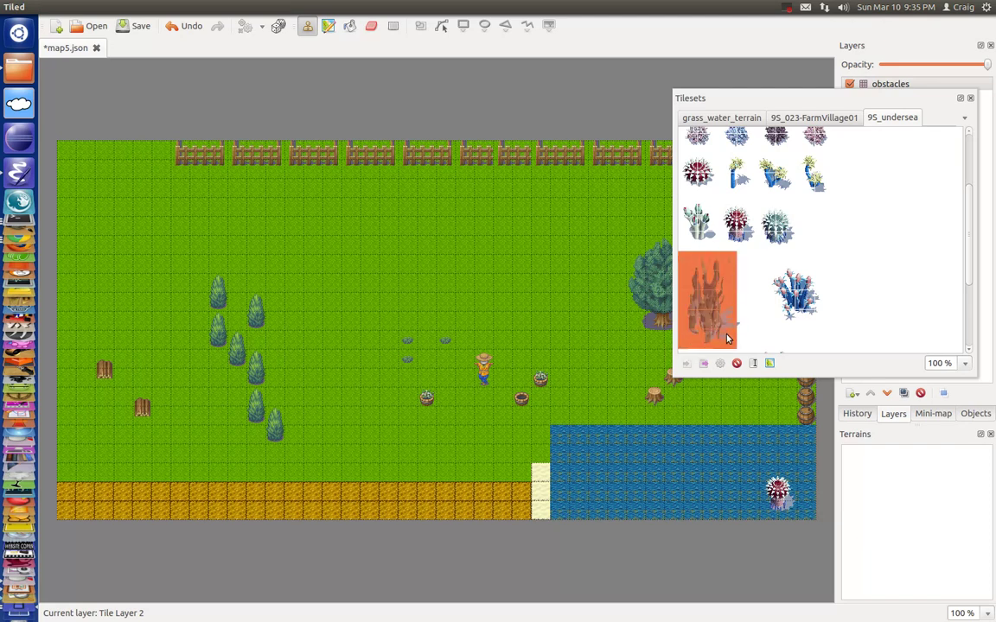
left_click(661, 489)
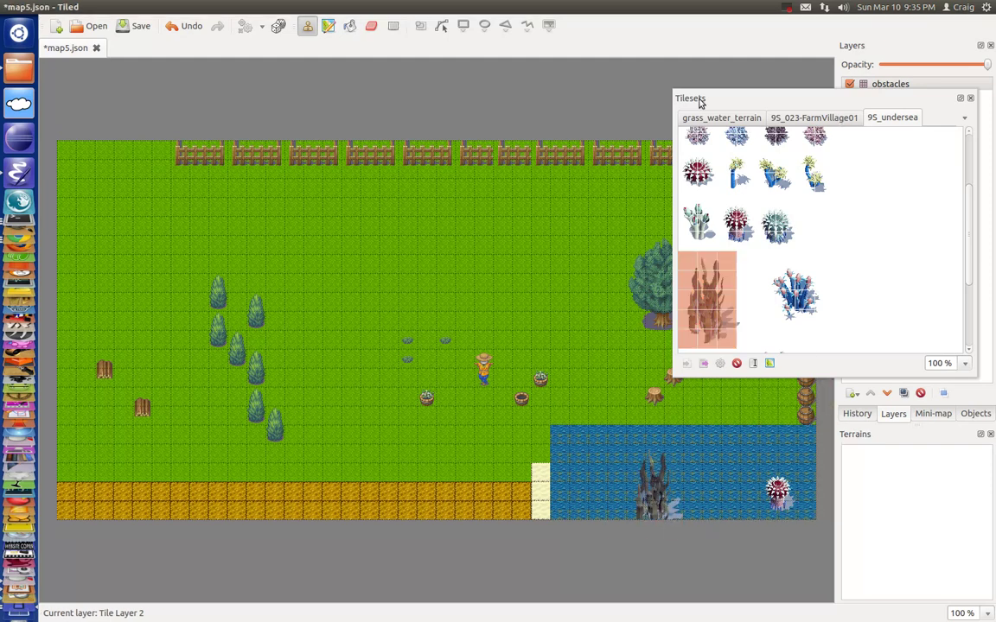
left_click(960, 98)
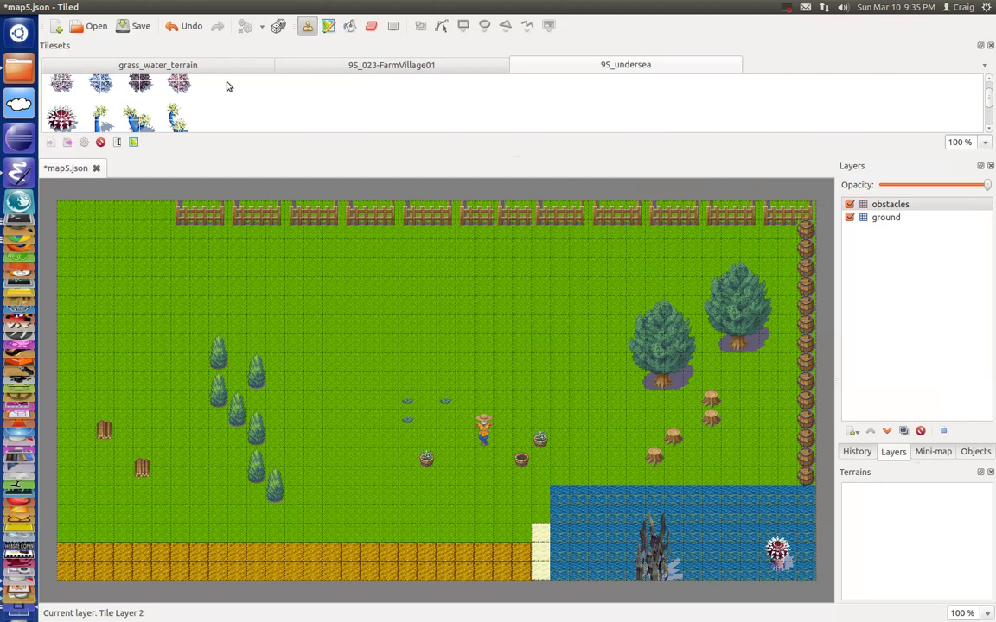
left_click(137, 26)
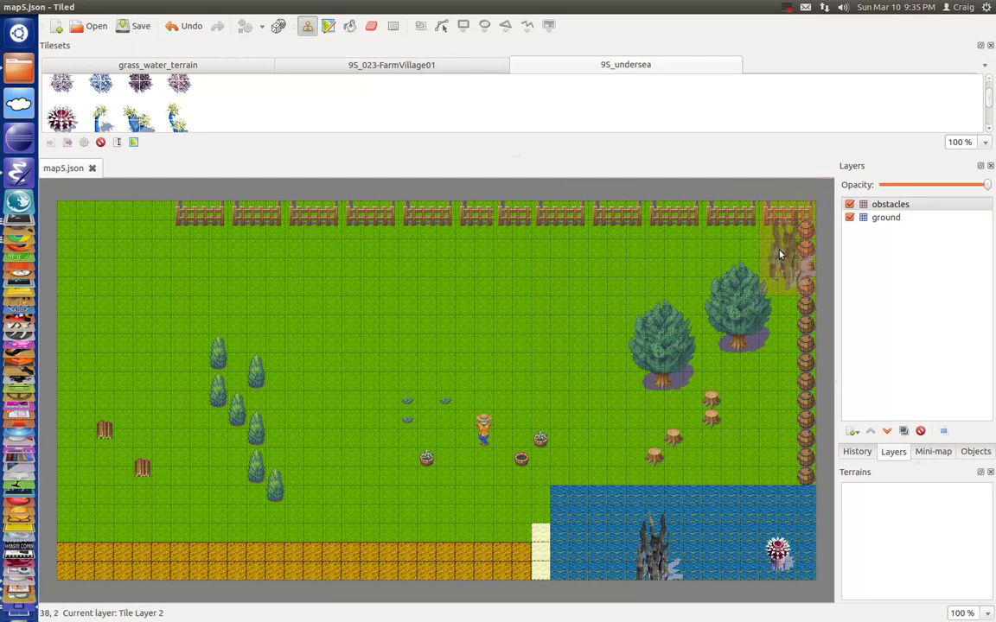
left_click(154, 66)
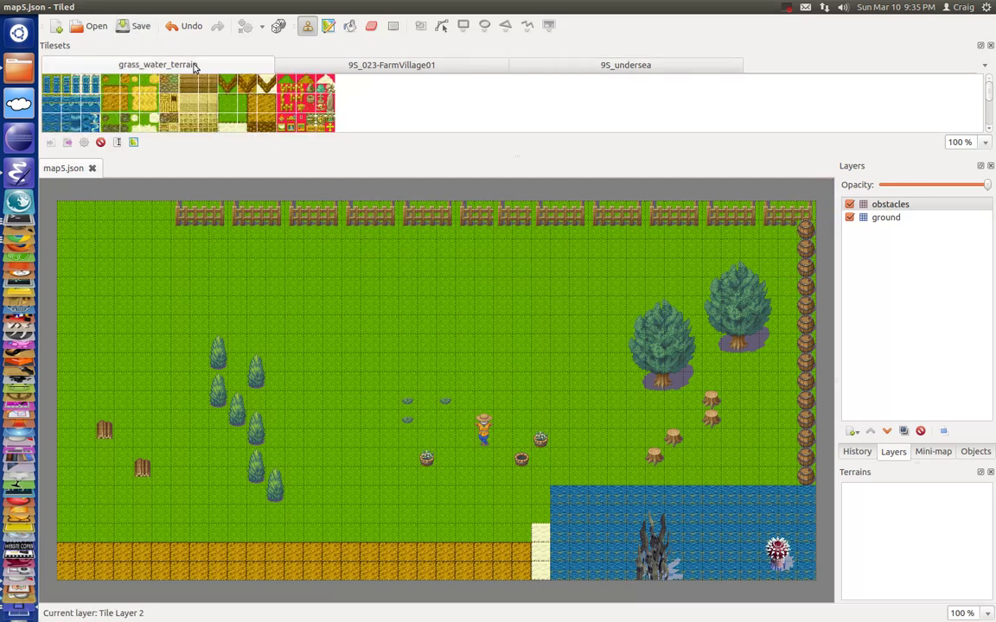
left_click(478, 62)
left_click(579, 65)
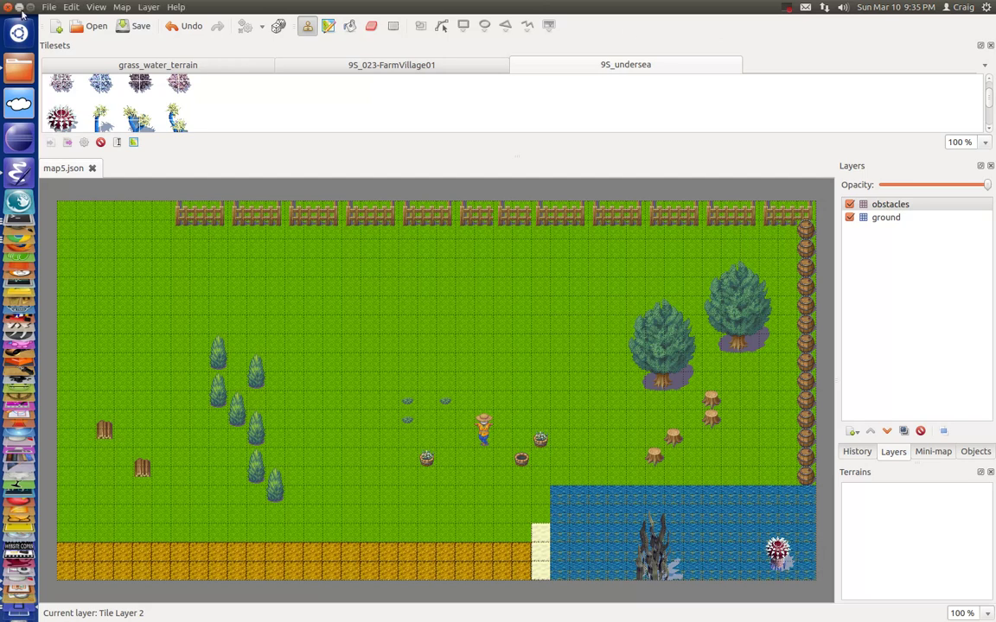
Switch to main.py in Emacs, change the map file it opens to map5.json and save the script.
left_click(30, 7)
key("ctrl+q")
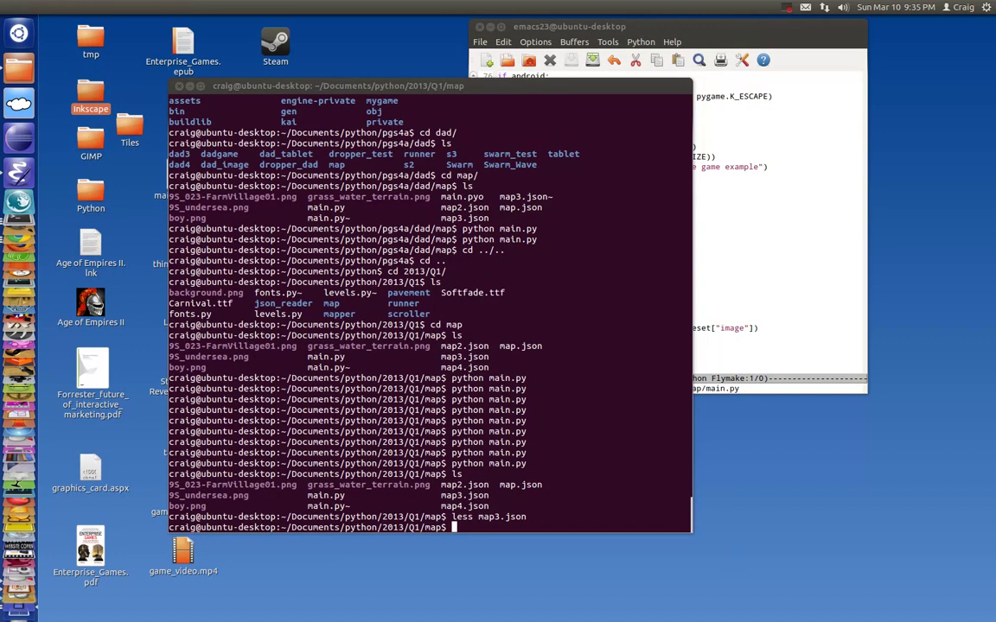
left_click(741, 269)
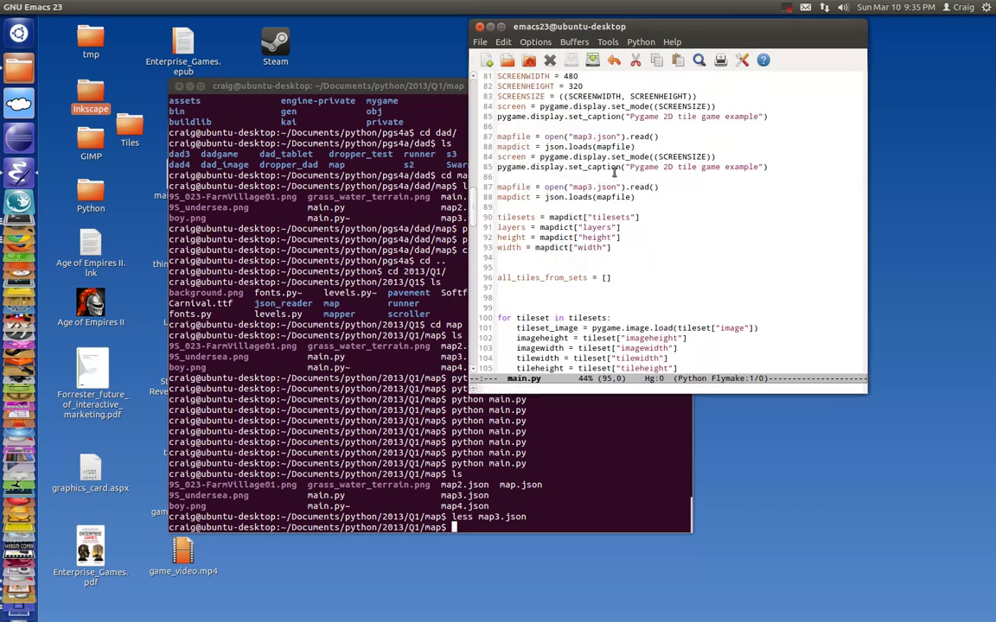
scroll(615, 175, "down", 3)
scroll(615, 175, "up", 3)
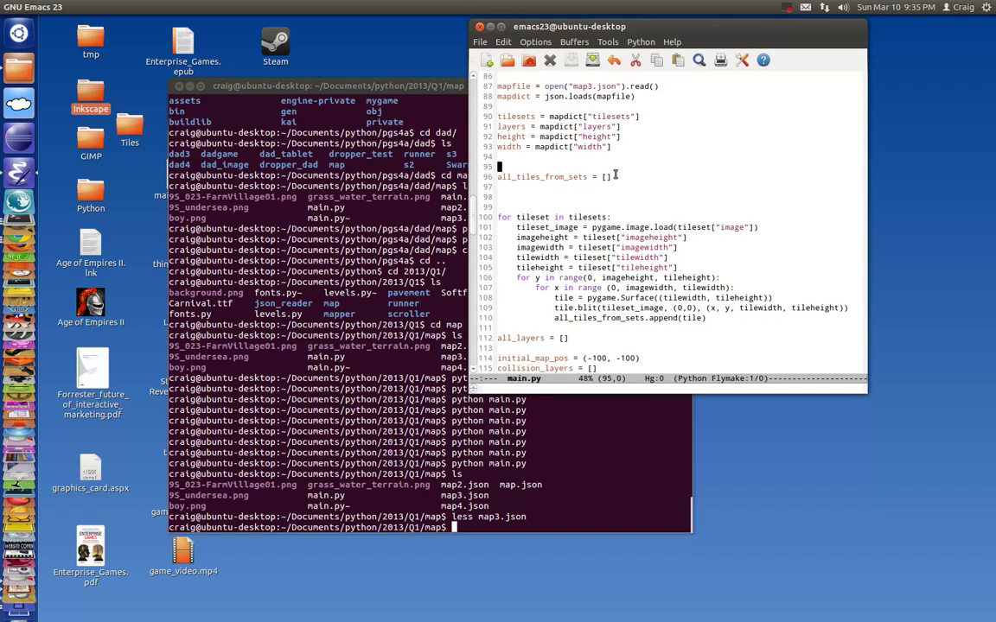
left_click(593, 187)
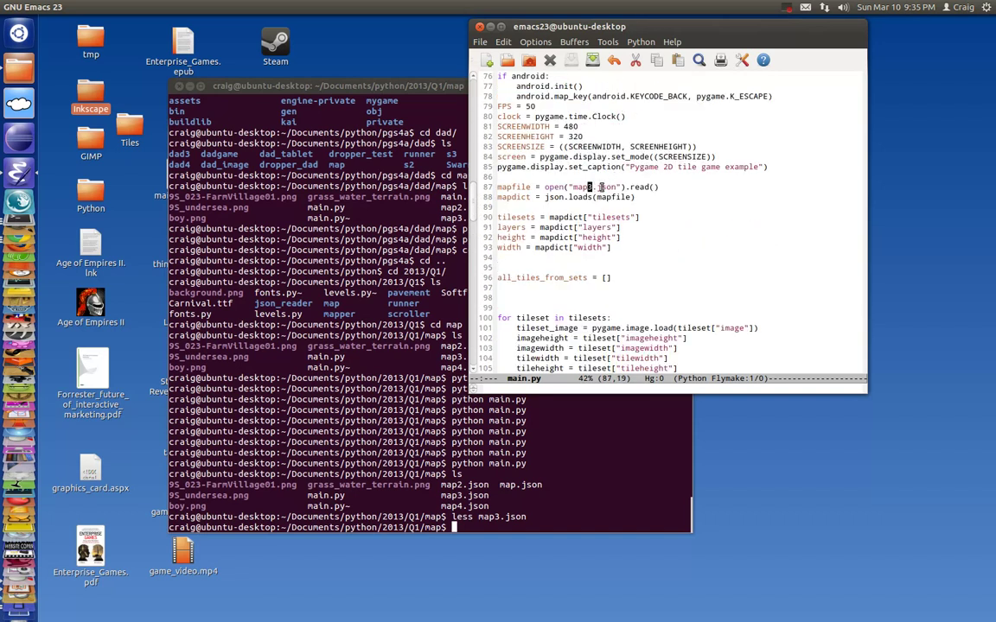
key("BackSpace")
type("5")
key("ctrl+x")
key("ctrl+s")
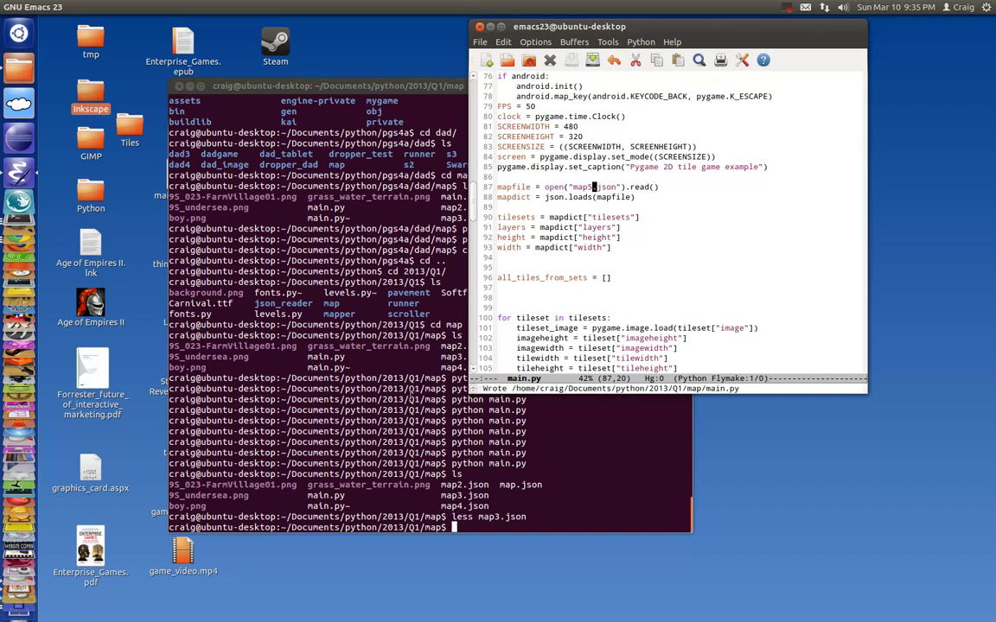
Switch to the terminal, view map3.json with less and quit the viewer.
left_click(413, 389)
key("Up")
key("Return")
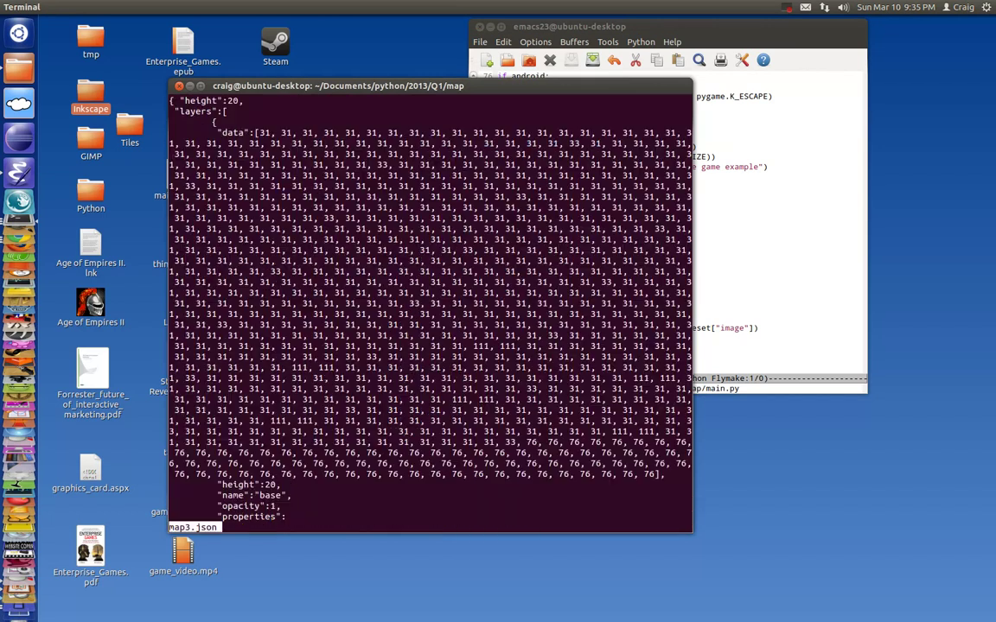
type("q")
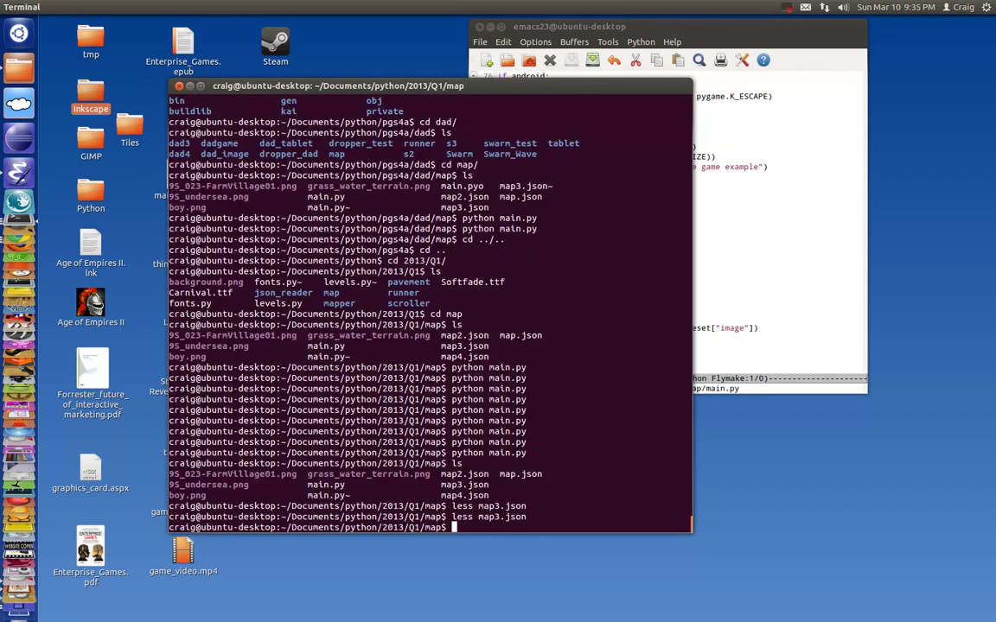
List the files of the map folder and run main.py with Python.
type("ls")
key("Return")
type("pyth")
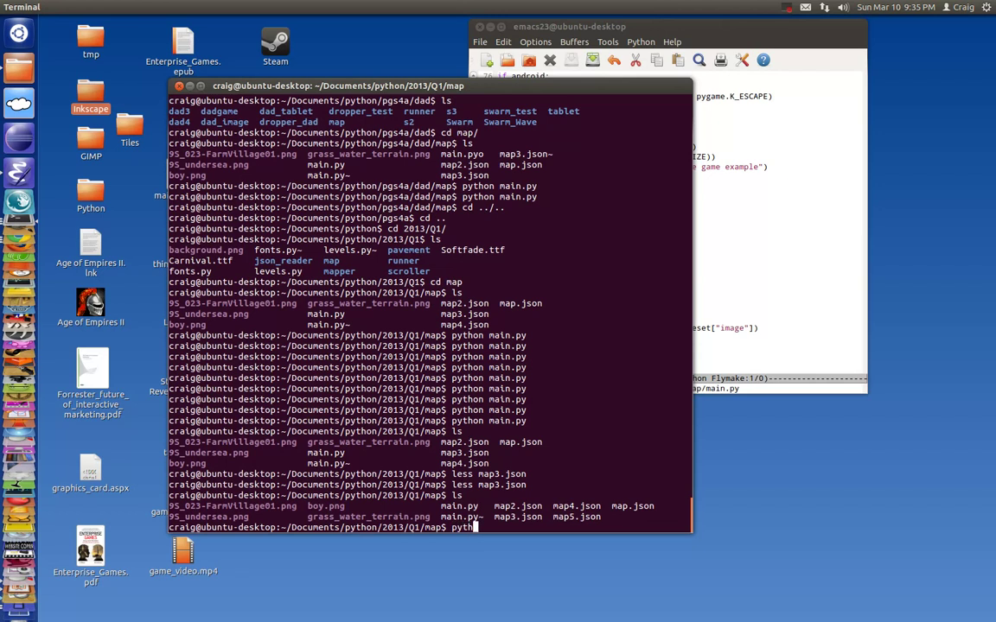
type("on main.py")
key("Return")
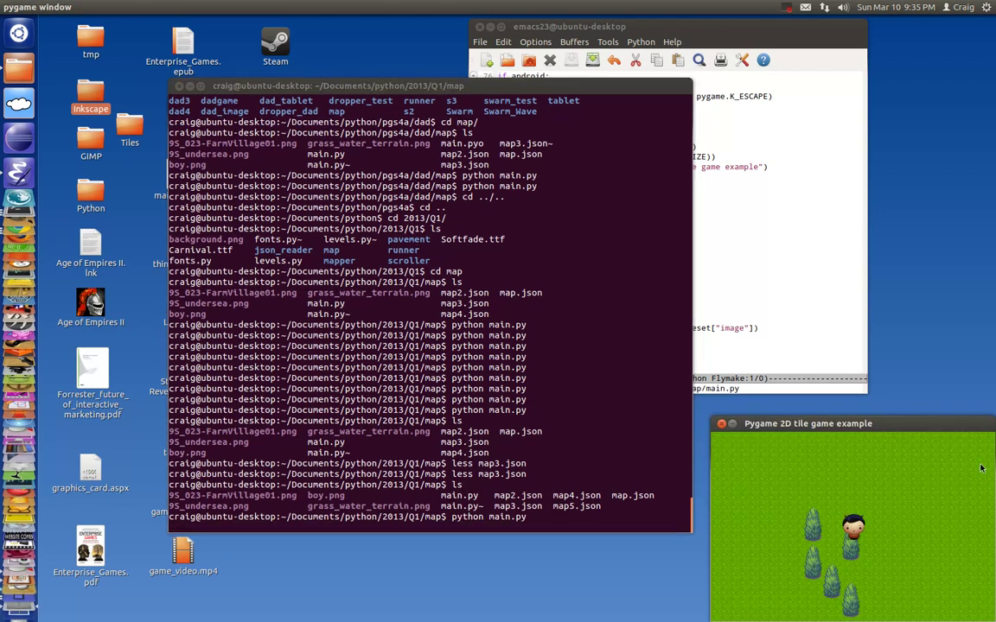
Arrange the running game window beside the Tiled window with map5.json so both maps can be compared.
left_click_drag(805, 425, 133, 58)
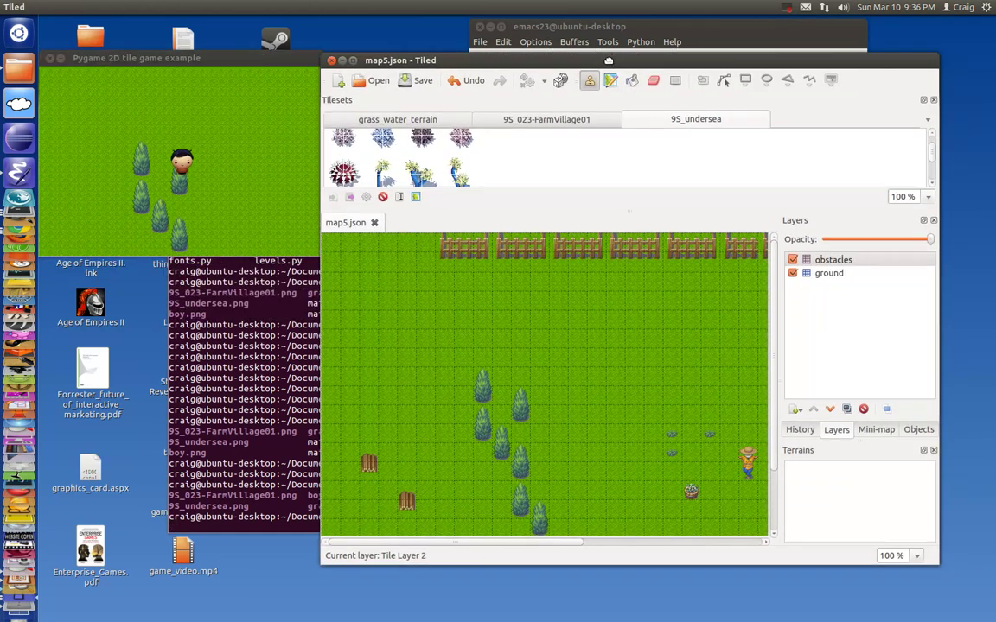
left_click_drag(610, 60, 628, 35)
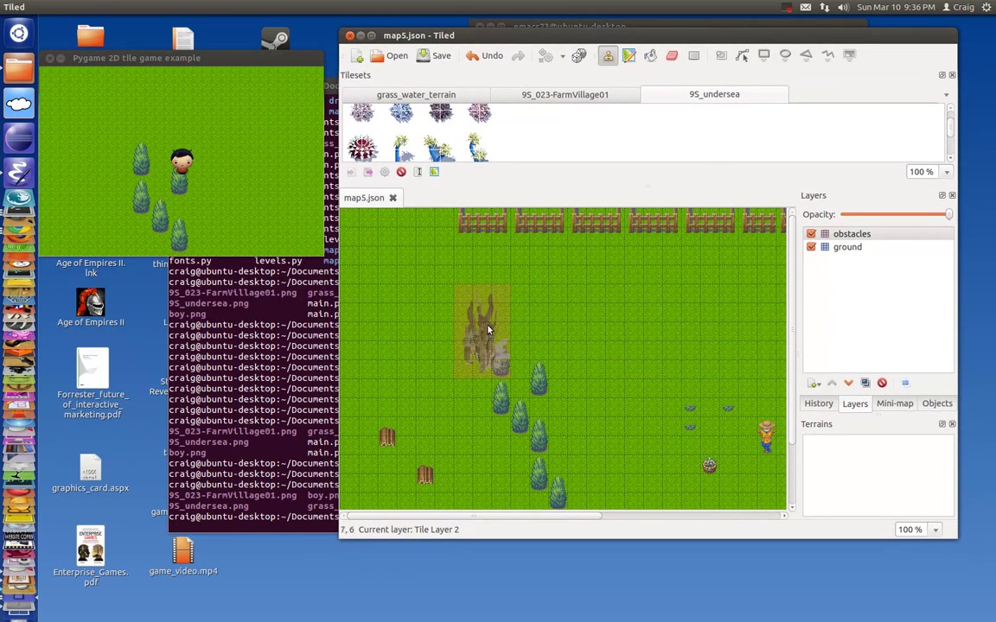
left_click(257, 58)
left_click_drag(257, 57, 607, 292)
left_click_drag(200, 186, 313, 155)
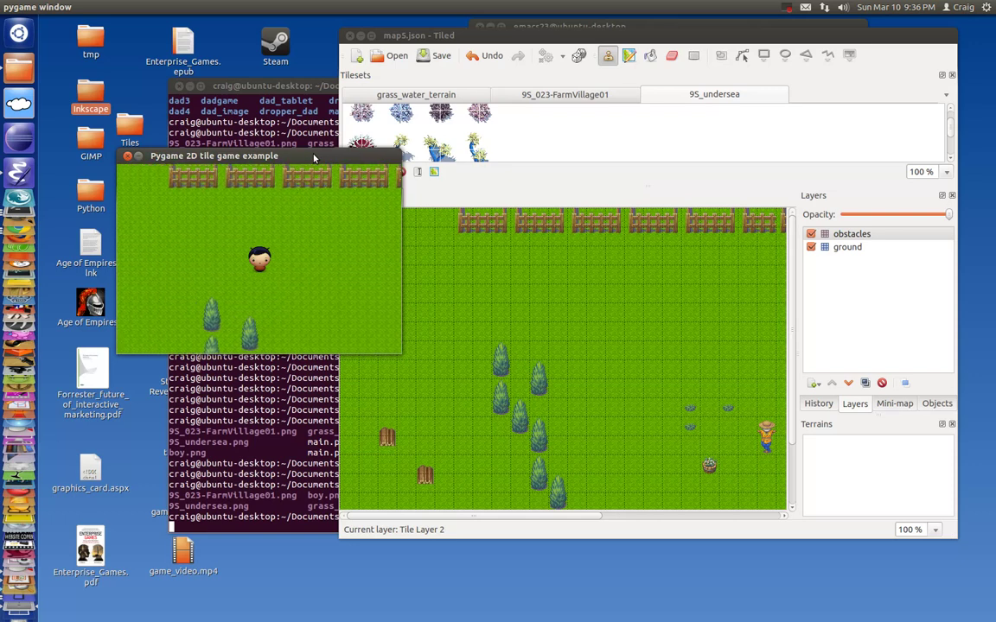
Walk the game character around the map to examine the fence, conifers, farmer and large trees.
key("Left")
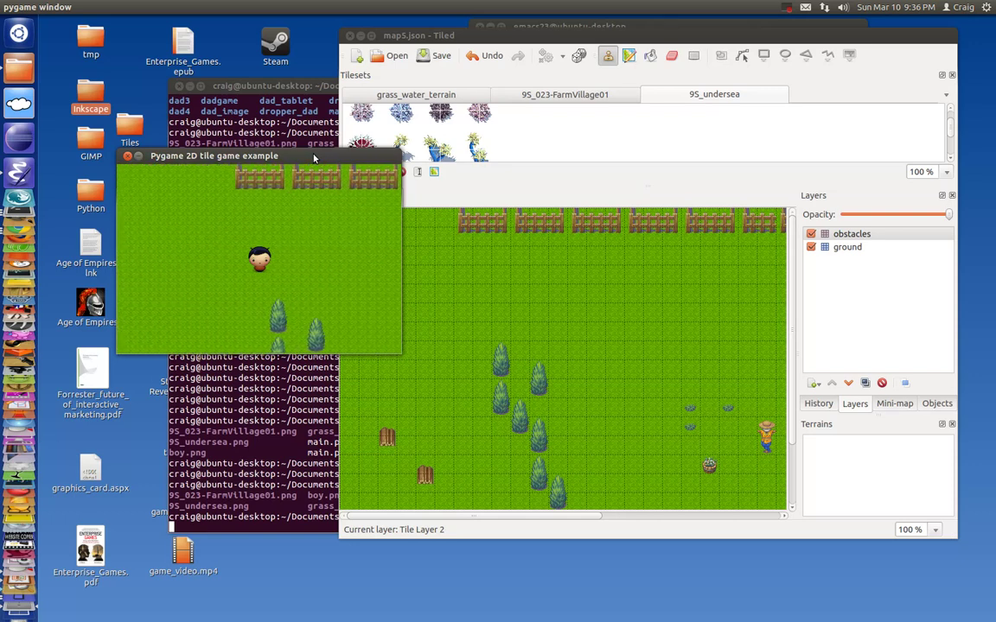
key("Right")
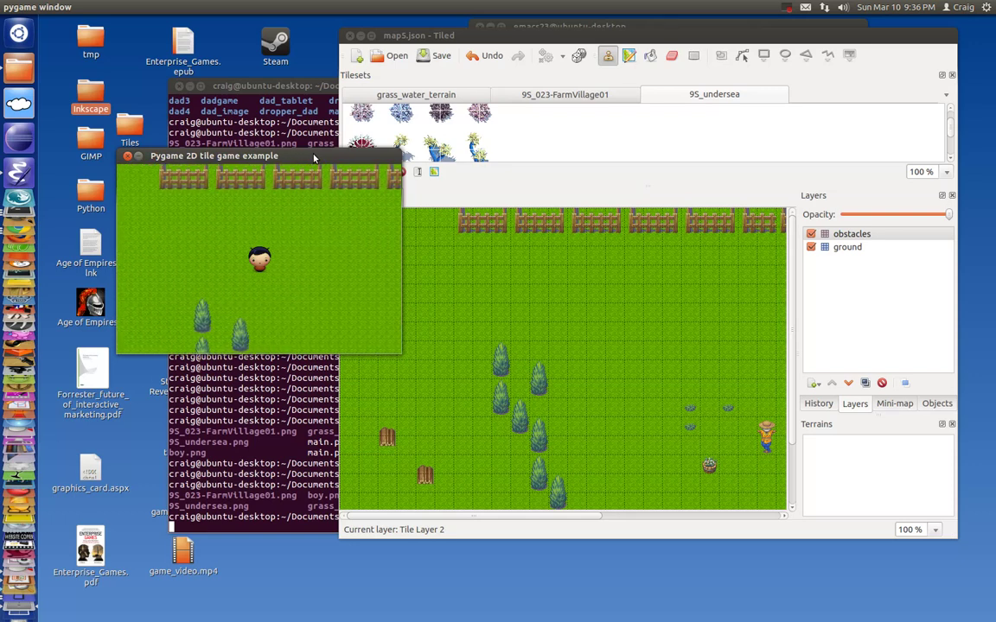
key("Down")
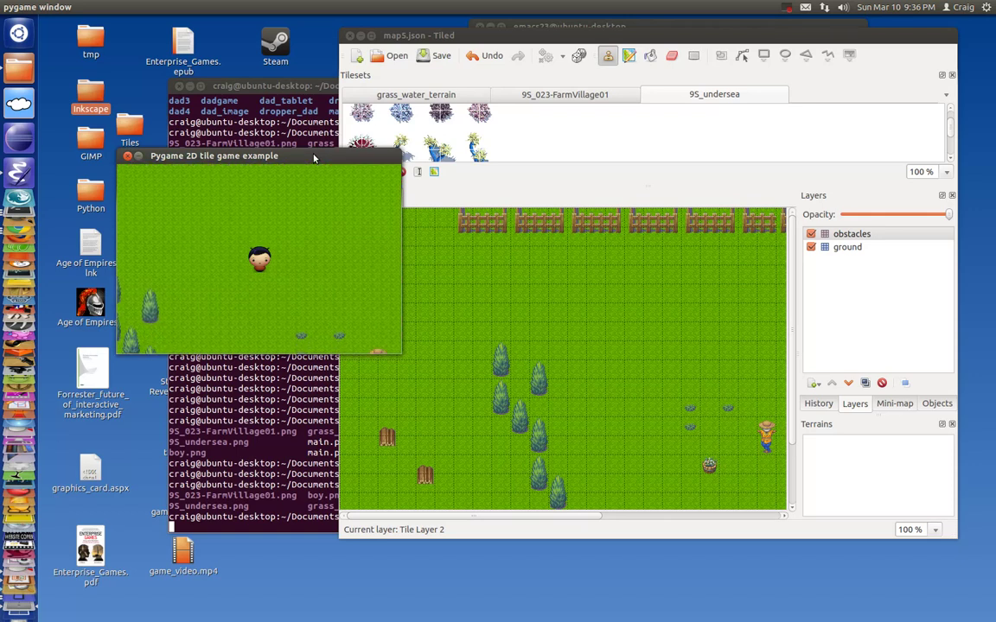
key("Down")
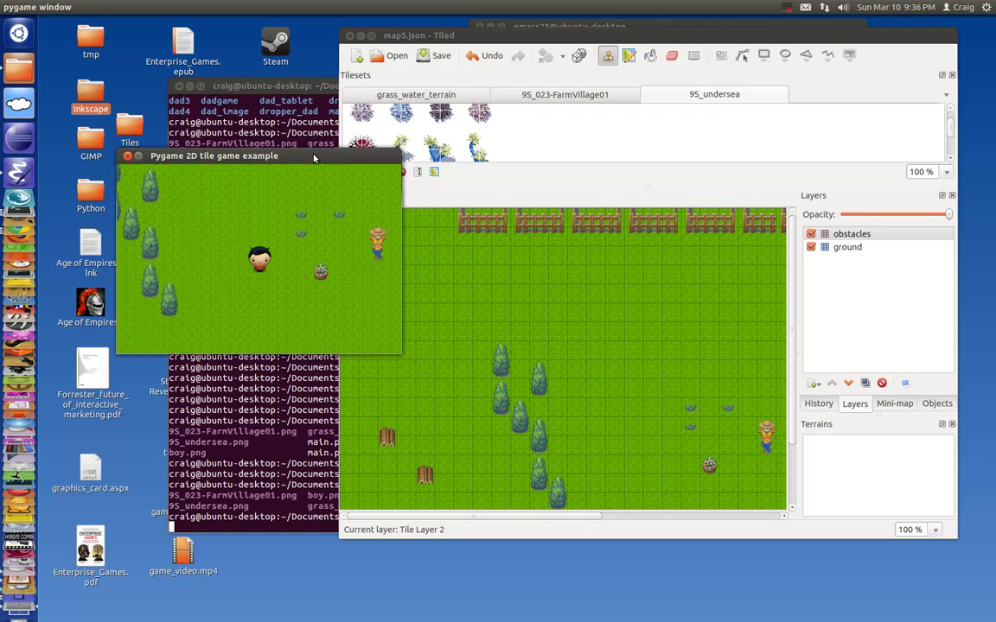
key("Left")
key("Up")
key("Up")
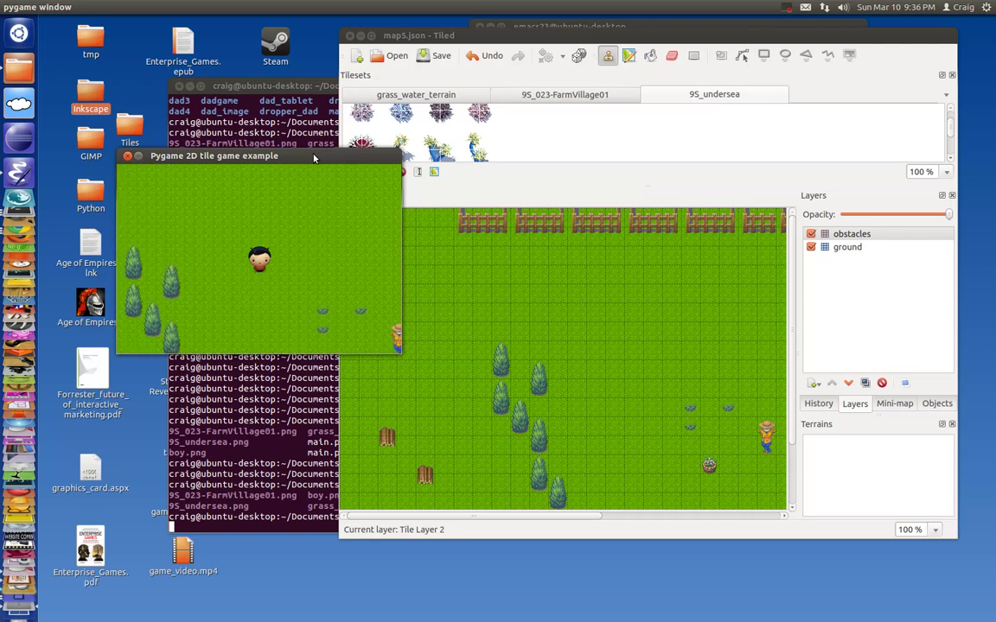
key("Up")
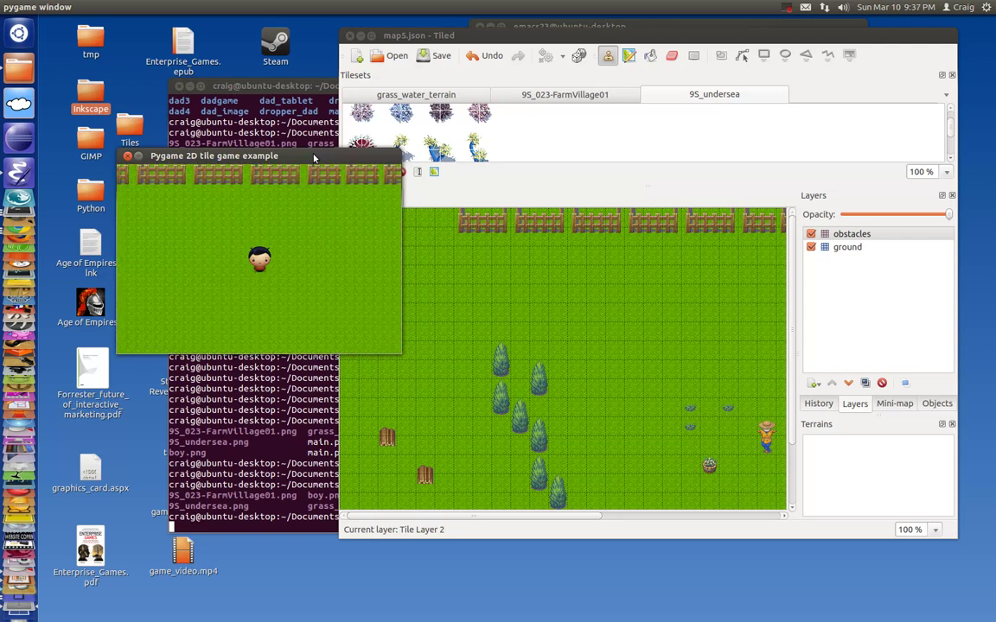
key("Right")
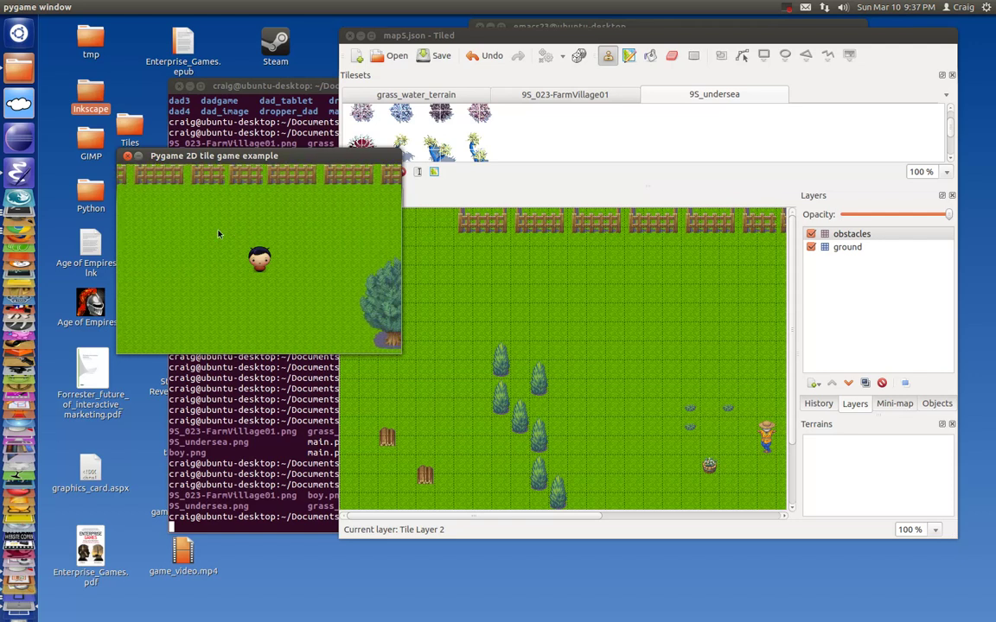
key("Right")
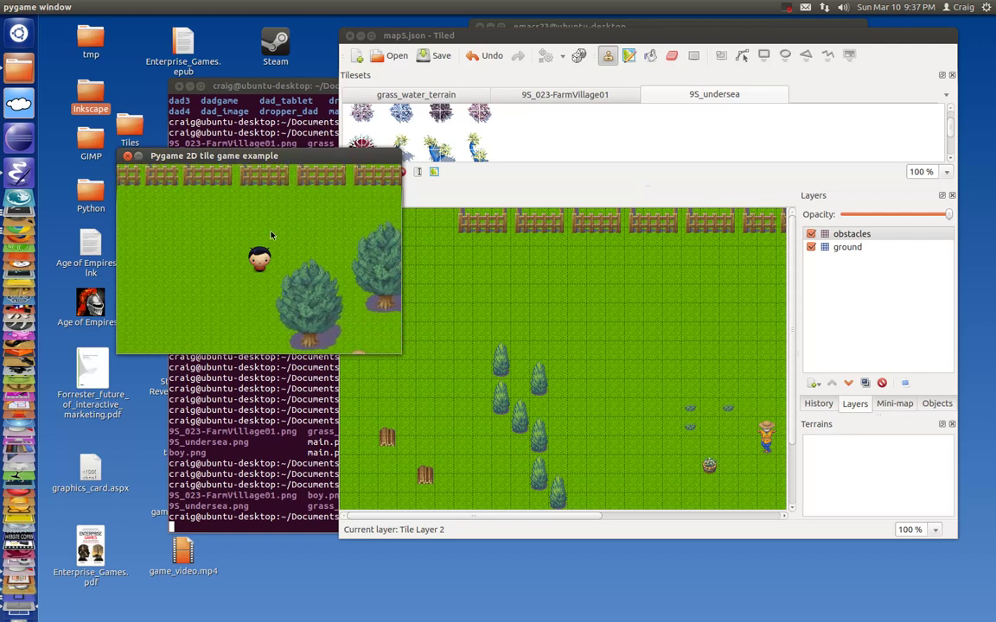
Close the game and bring main.py in Emacs in front of the Tiled window.
left_click(127, 156)
left_click_drag(537, 40, 311, 71)
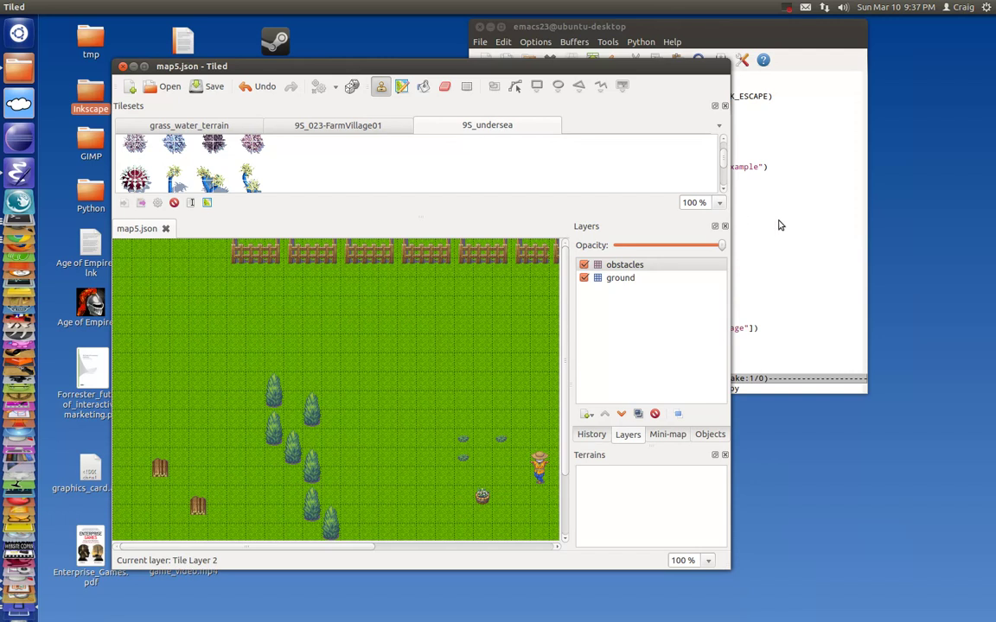
left_click(777, 225)
left_click_drag(687, 27, 339, 54)
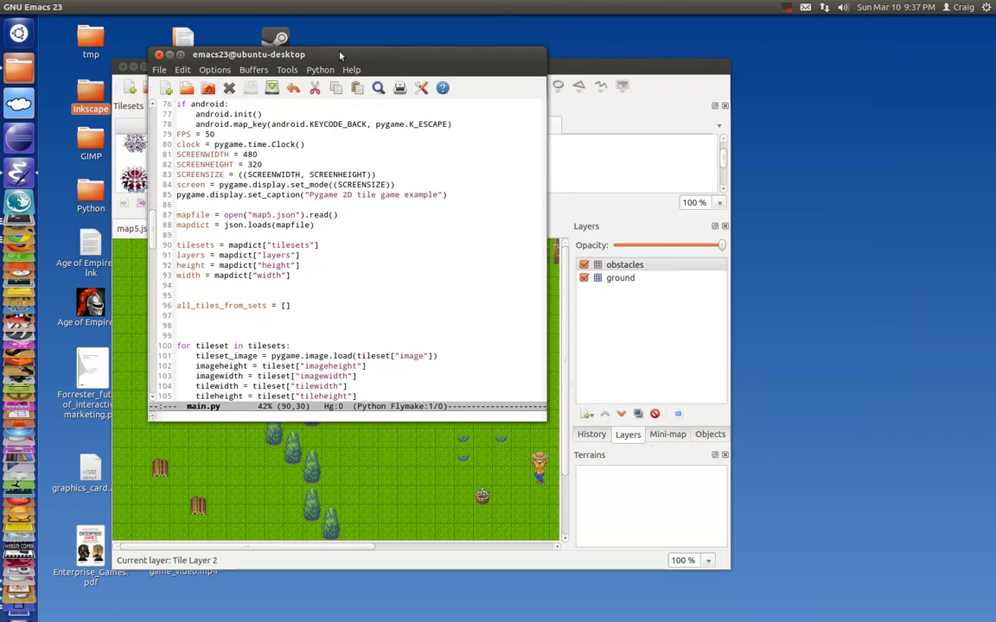
Enlarge the editor window and skim main.py from the Tile and Player classes through the layer-building code.
left_click_drag(547, 421, 642, 501)
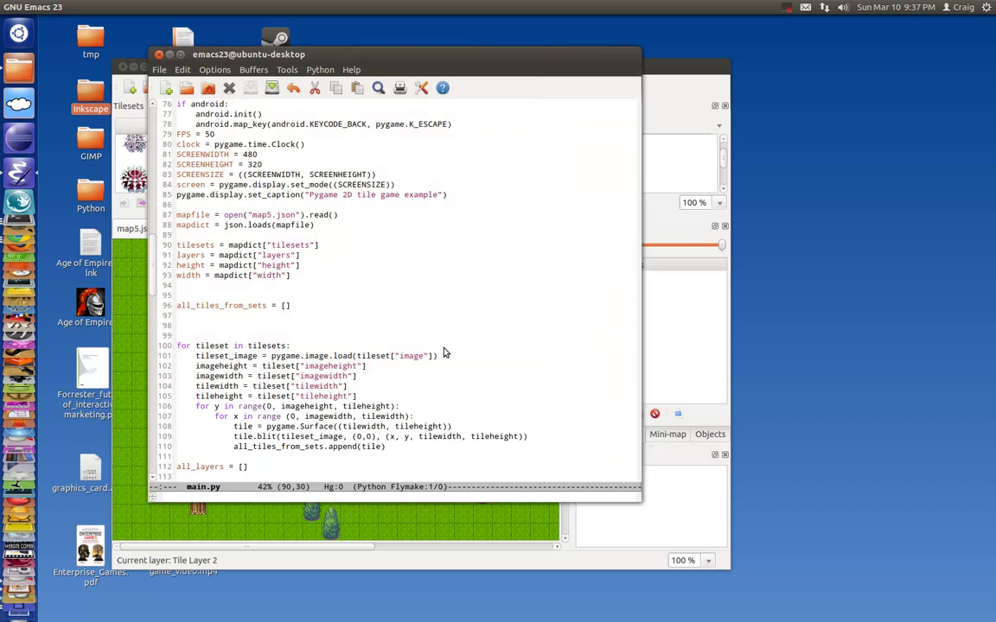
scroll(445, 352, "up", 6)
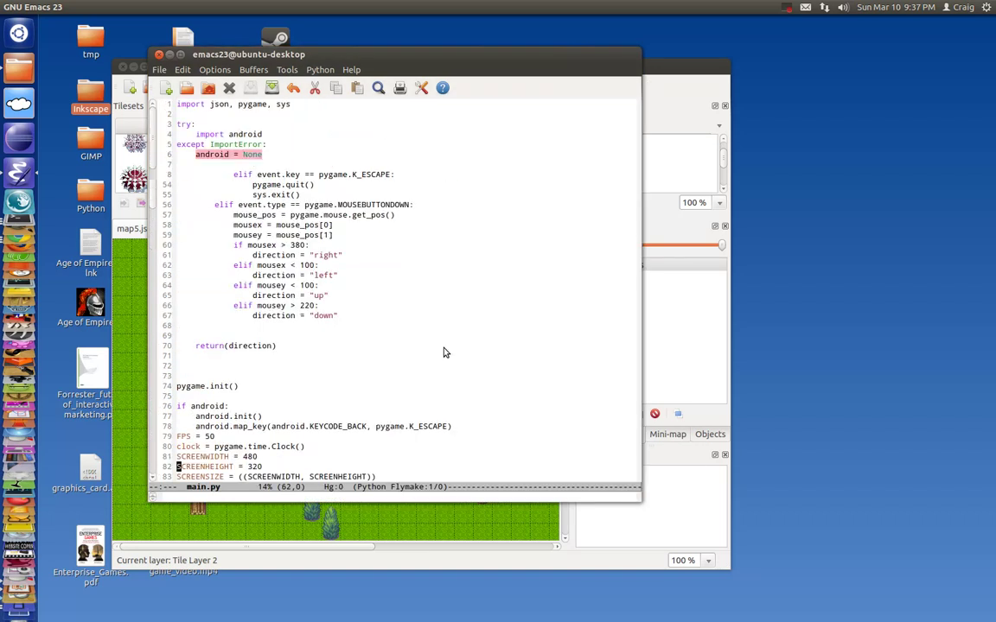
scroll(445, 353, "up", 5)
scroll(445, 353, "down", 1)
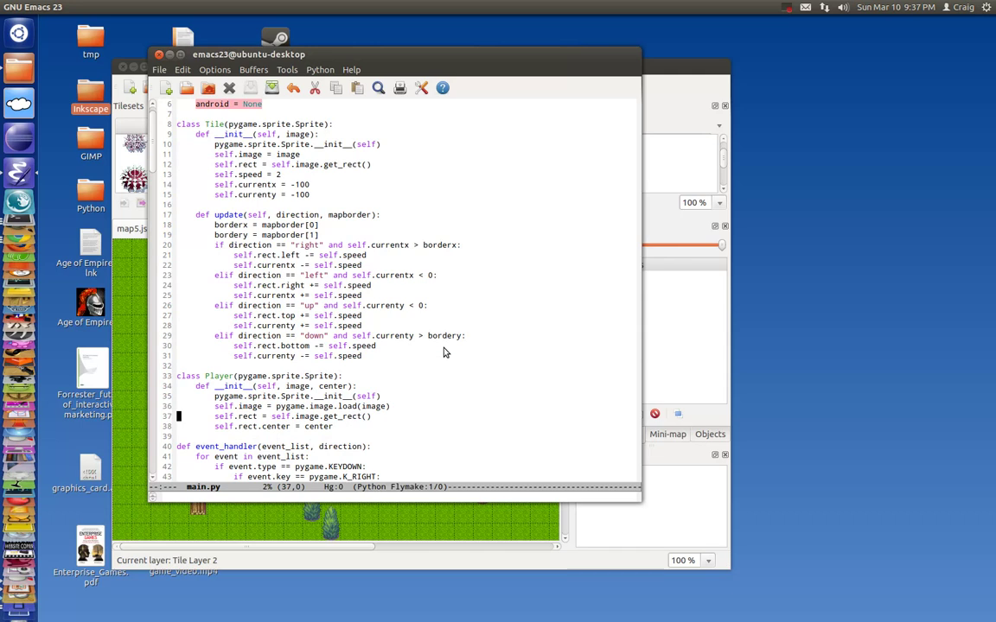
scroll(446, 353, "down", 20)
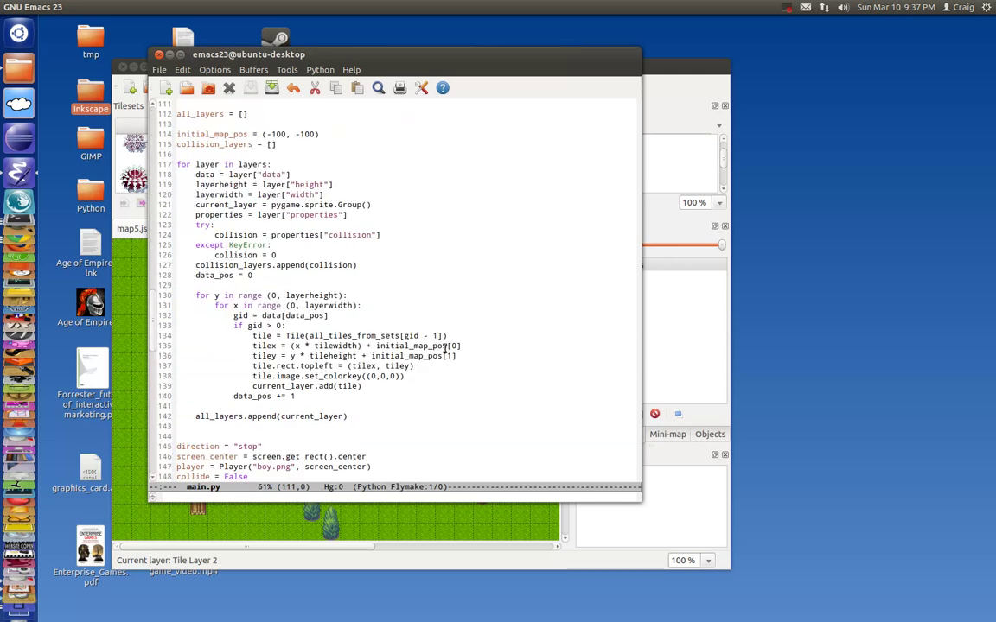
scroll(445, 350, "down", 3)
scroll(445, 353, "down", 3)
scroll(445, 353, "up", 20)
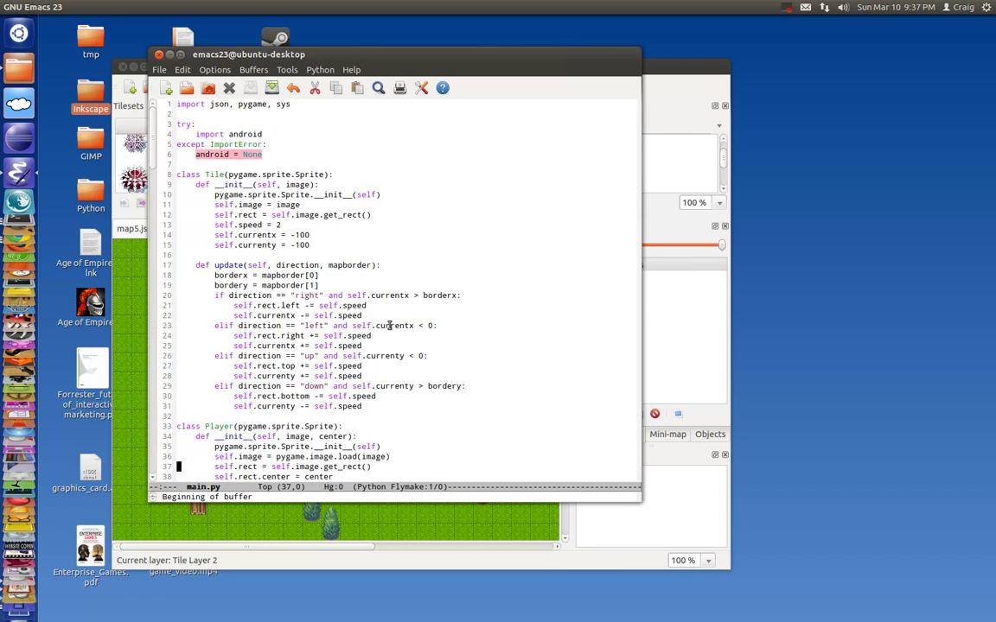
Examine the json import in main.py, the code reading map5.json, and the loops that process its tilesets and layers.
left_click(211, 104)
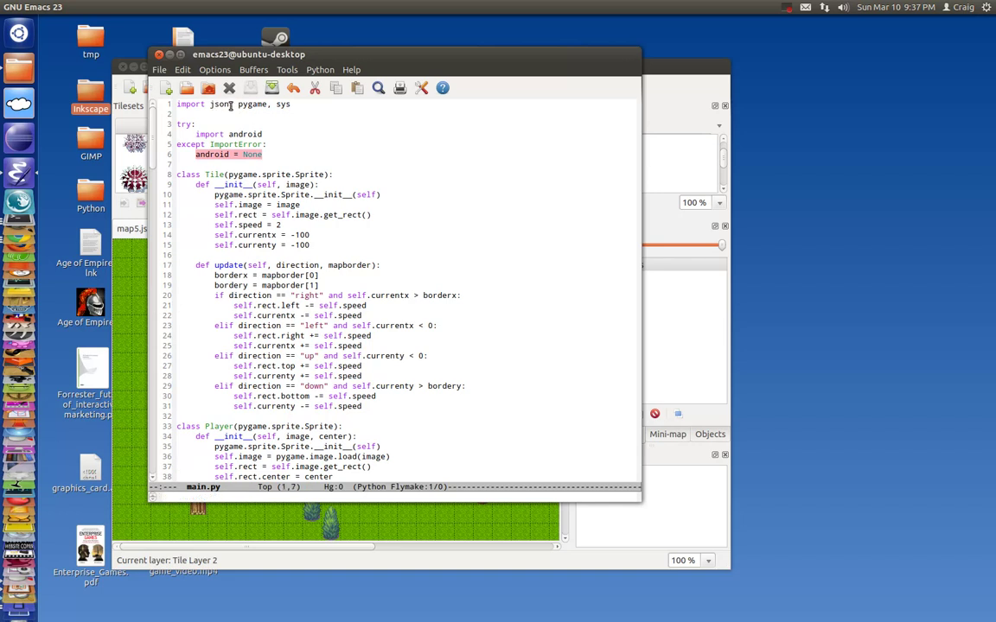
scroll(362, 173, "down", 1)
scroll(361, 176, "up", 1)
scroll(361, 177, "down", 9)
scroll(361, 177, "down", 4)
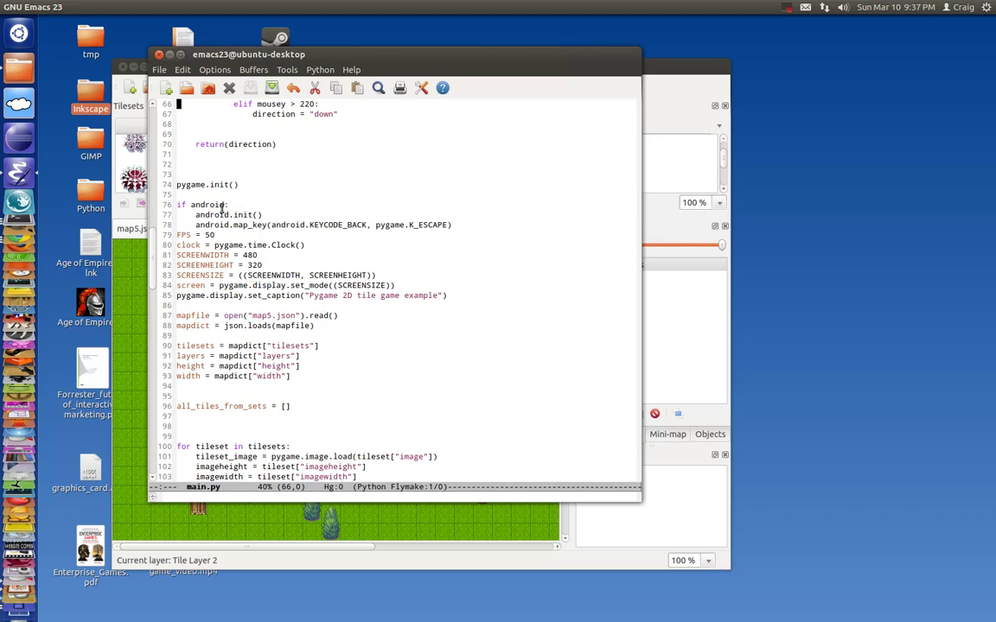
scroll(225, 204, "down", 1)
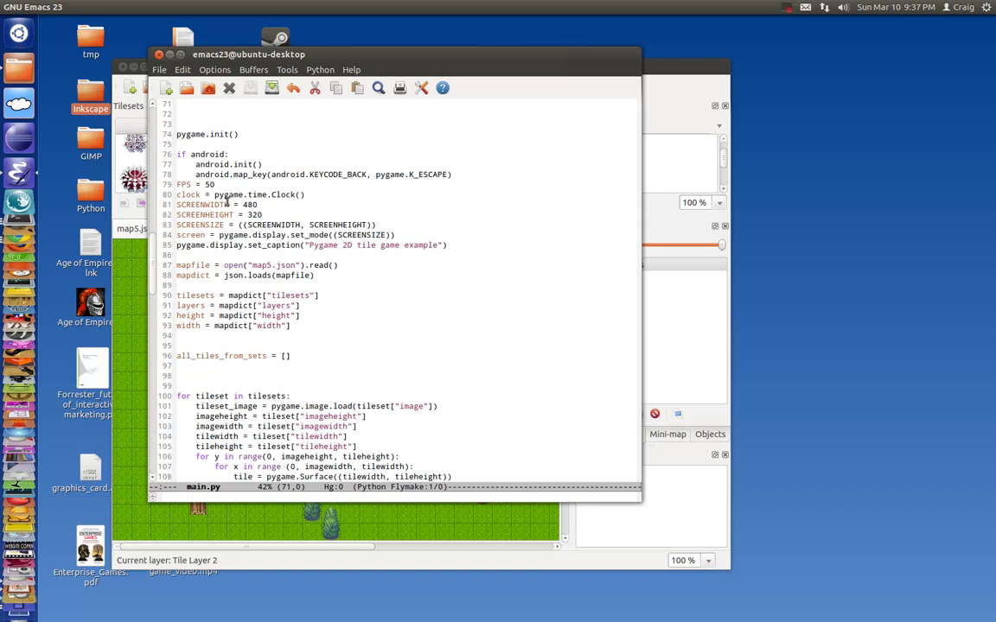
scroll(246, 218, "down", 1)
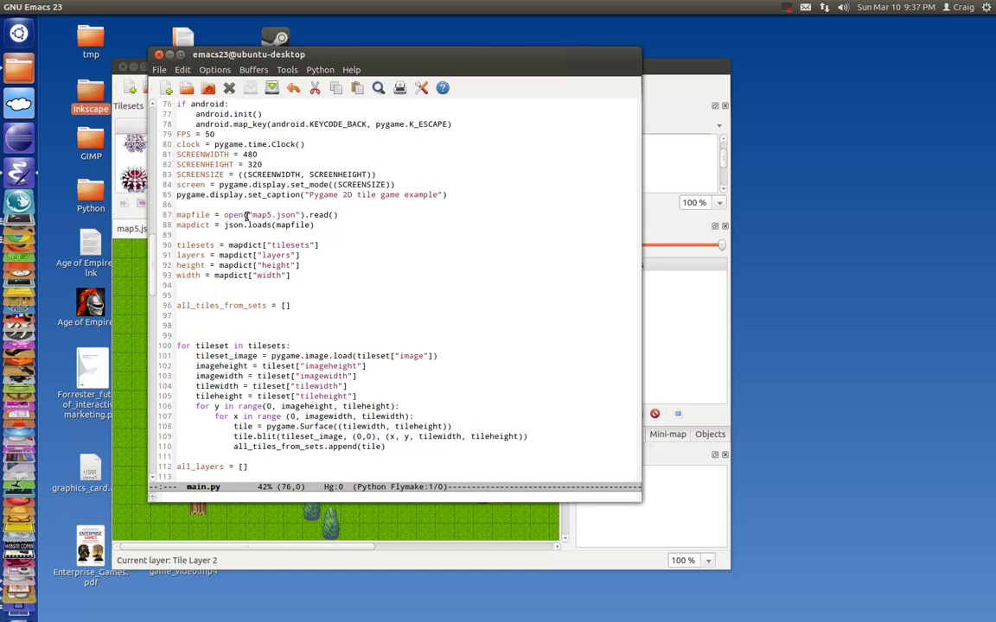
scroll(247, 216, "down", 3)
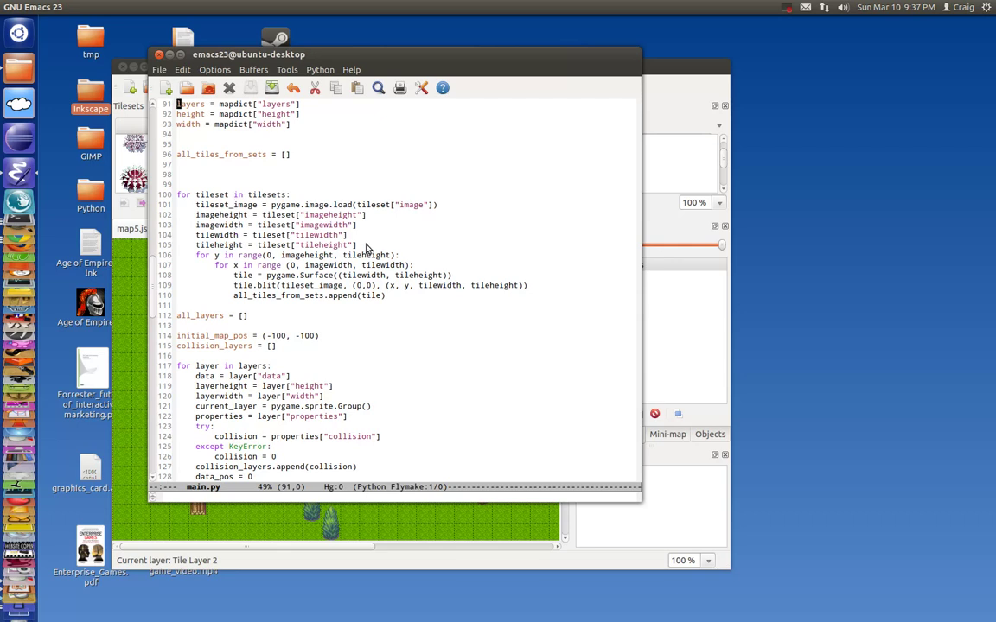
scroll(367, 250, "down", 1)
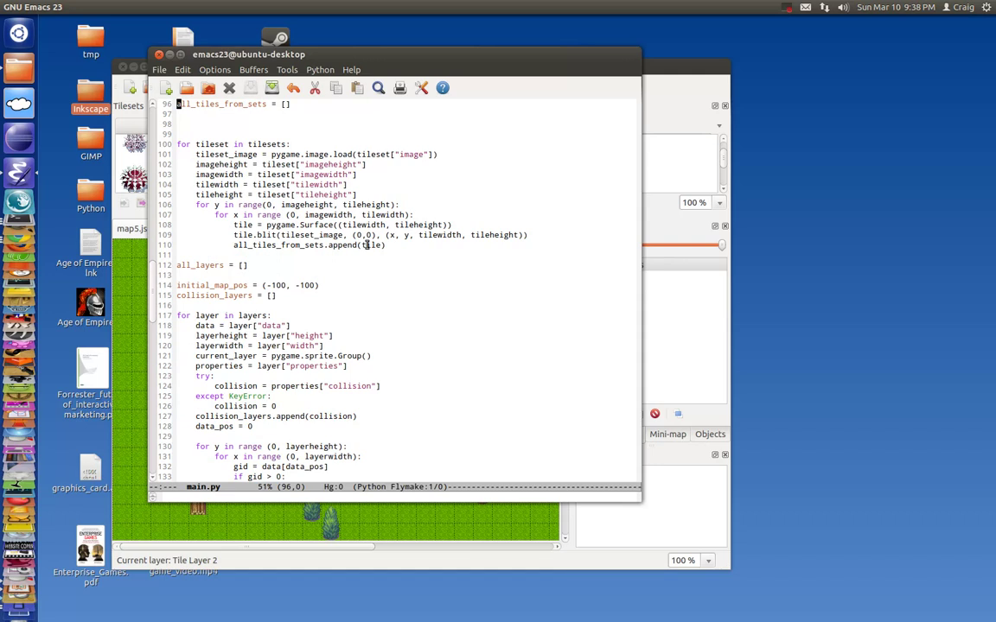
scroll(366, 246, "down", 4)
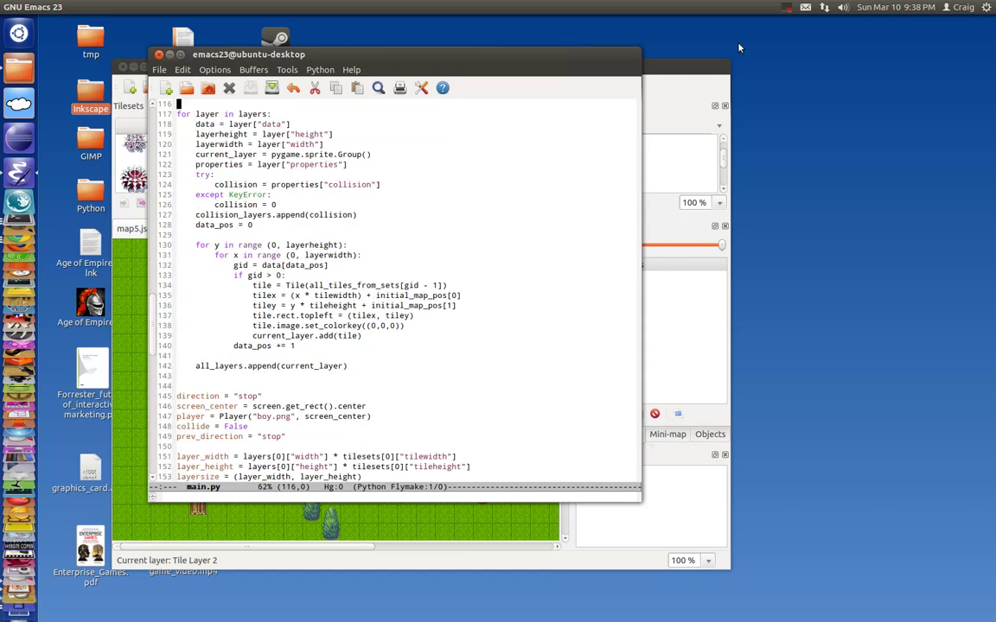
left_click(786, 7)
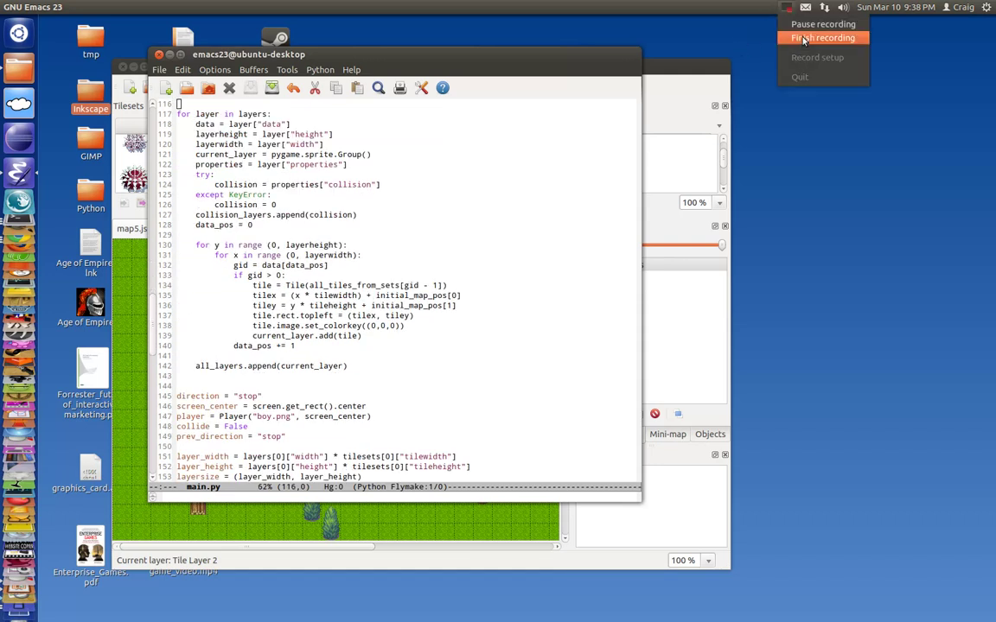